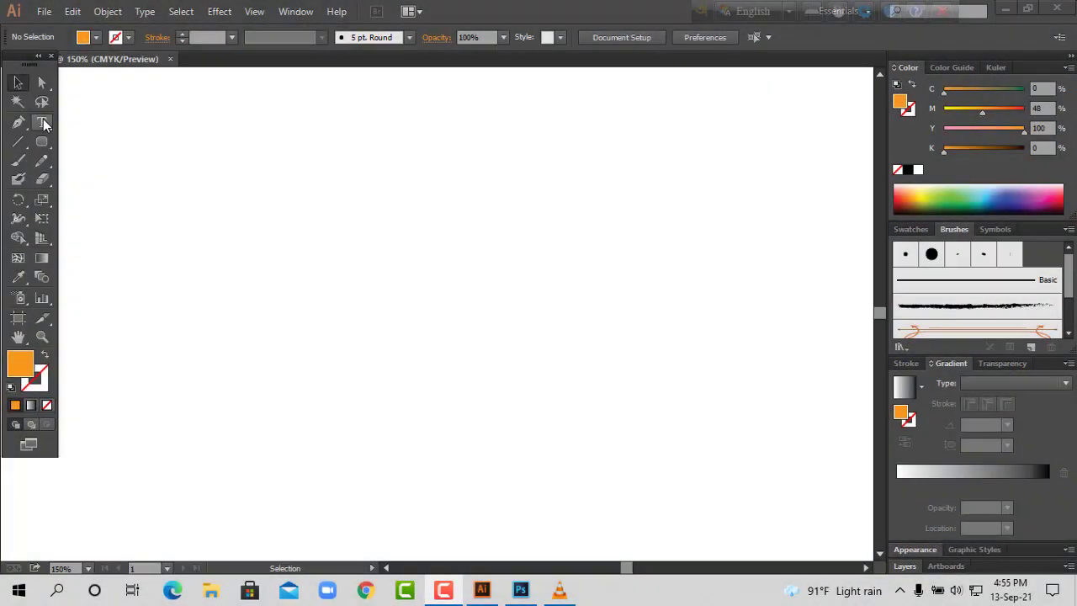
- Start a type object on the artboard for the two-line text 'ABC' / 'Pharmacy'
click(41, 122)
click(521, 254)
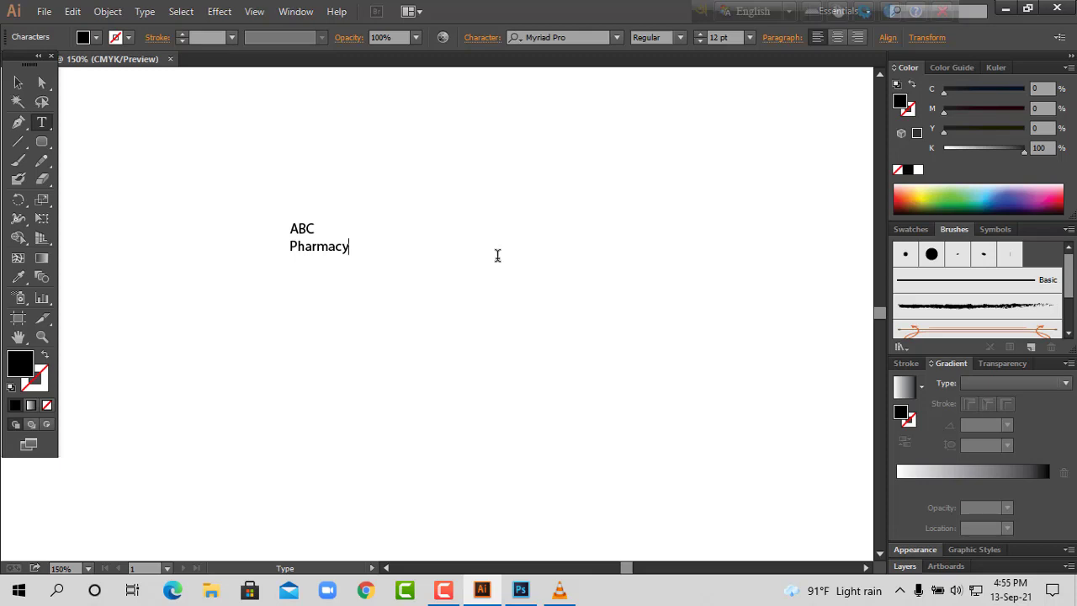
- Enlarge the ABC Pharmacy text and set its font to Arial Bold
click(18, 81)
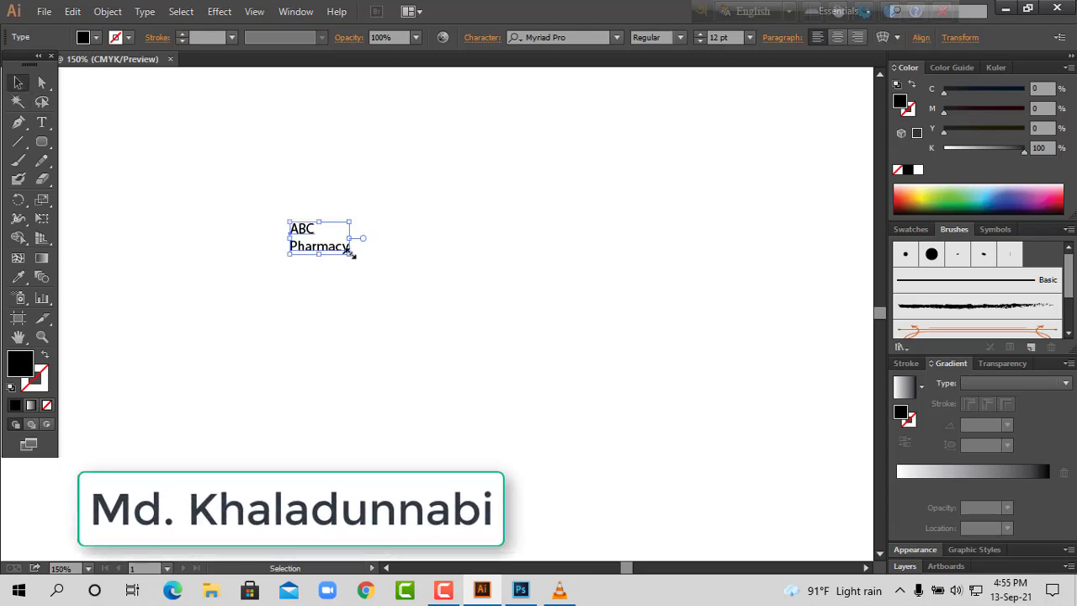
mouse_move(349, 251)
mouse_down()
mouse_move(400, 281)
mouse_move(481, 280)
mouse_up()
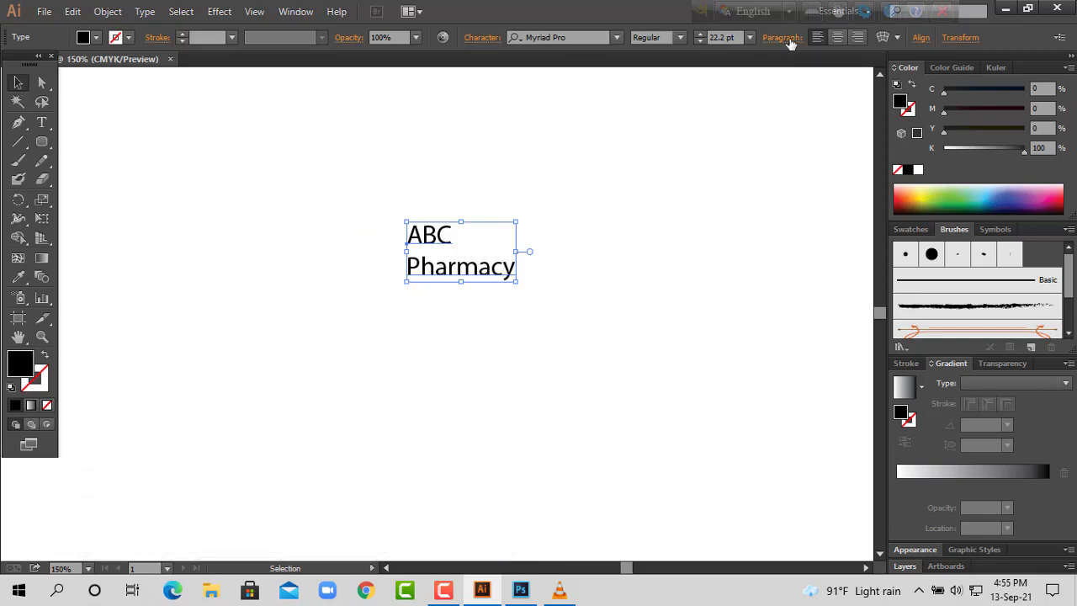
click(482, 39)
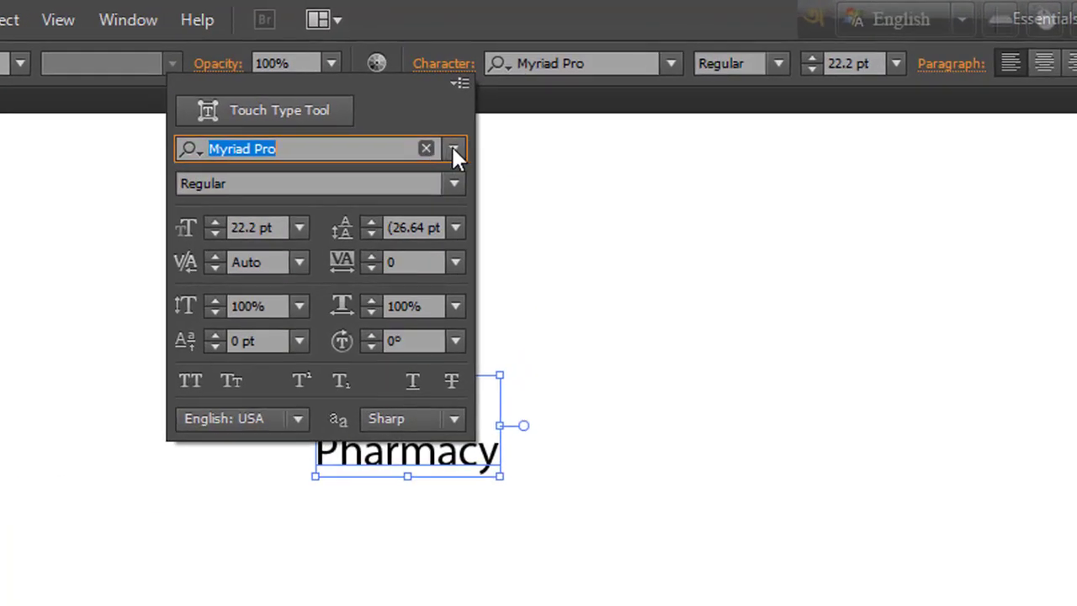
click(453, 156)
scroll(594, 327, up, 3)
scroll(680, 378, up, 5)
scroll(695, 250, up, 2)
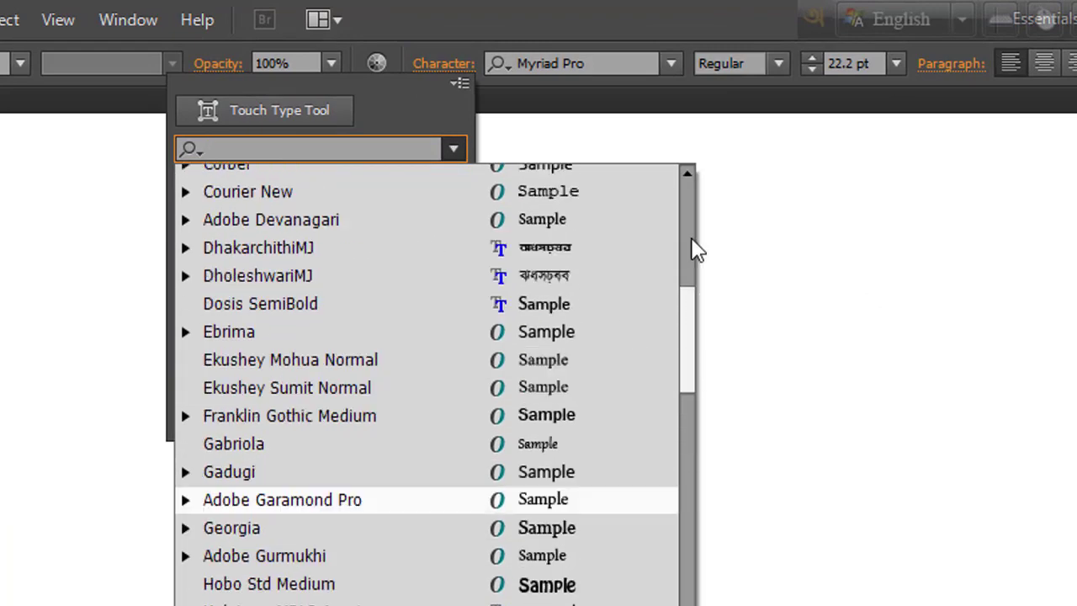
scroll(695, 250, up, 5)
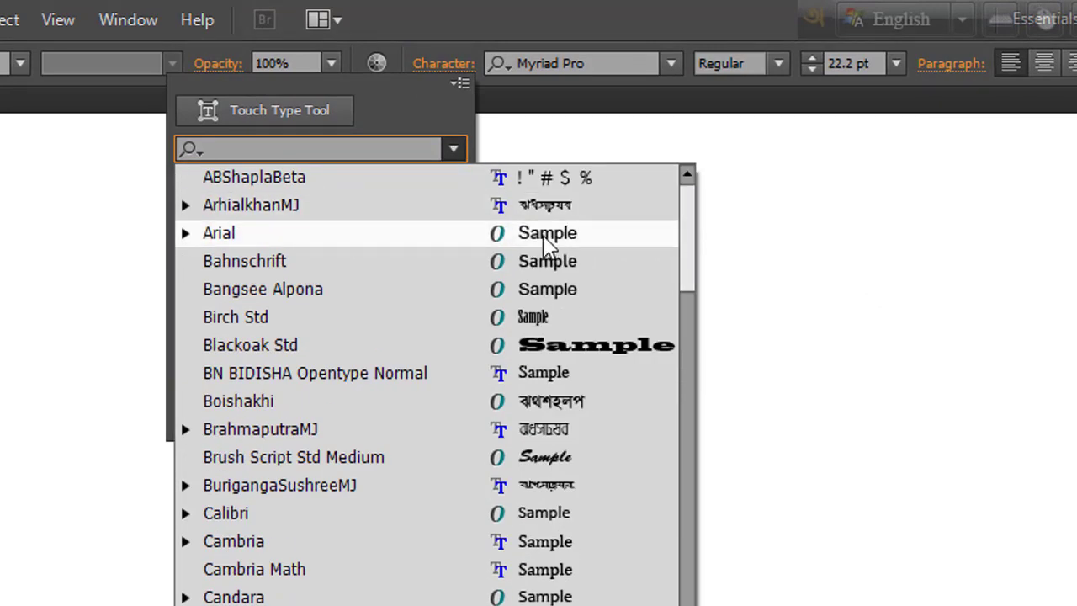
click(545, 236)
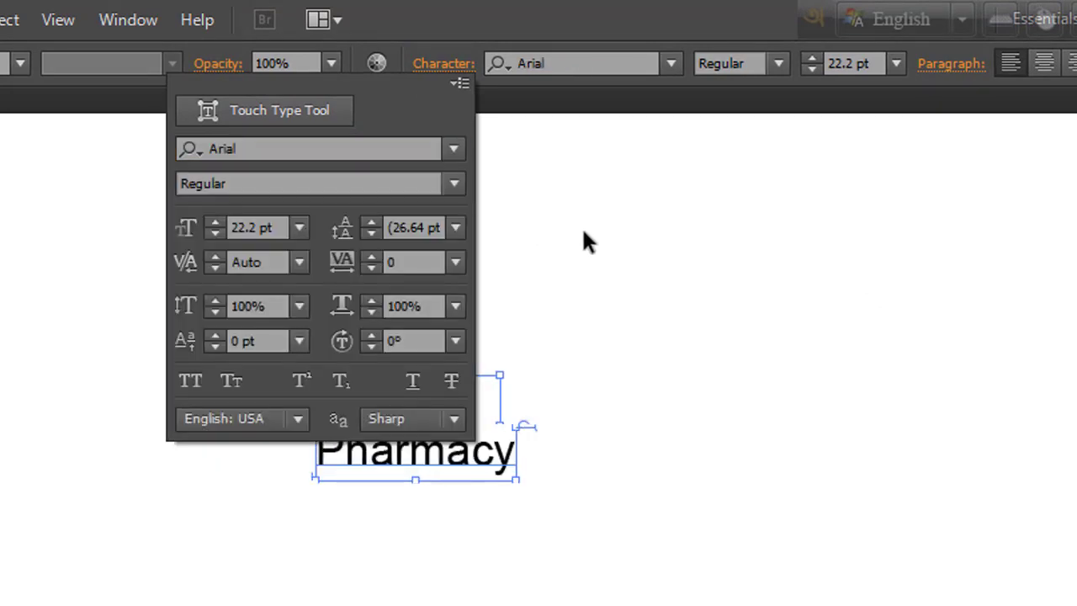
click(455, 183)
click(403, 270)
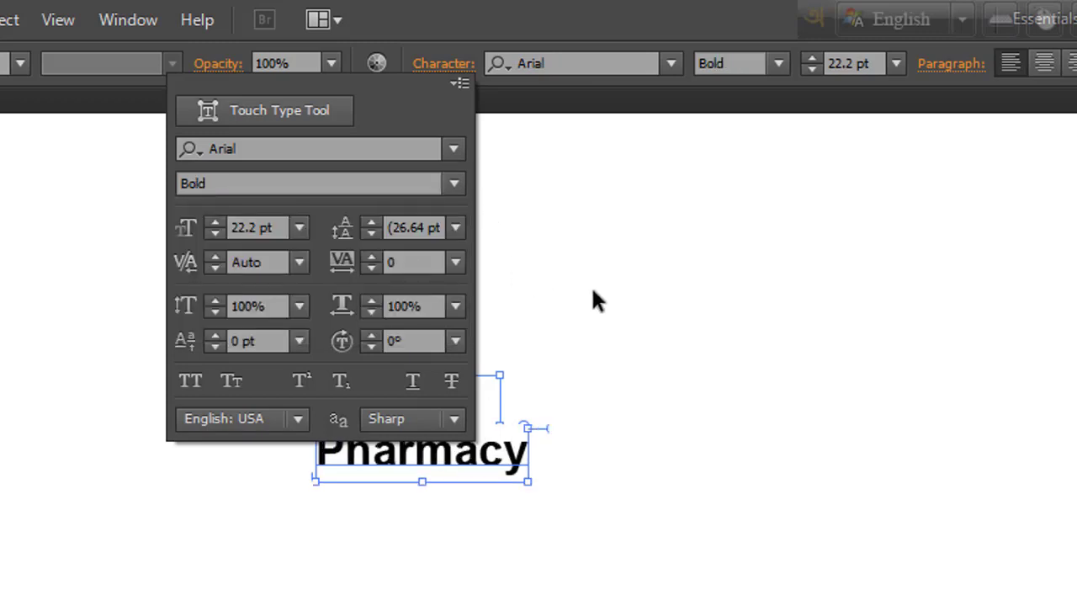
- Set the text to 21 pt size with 21 pt leading and move it toward the centre
click(300, 229)
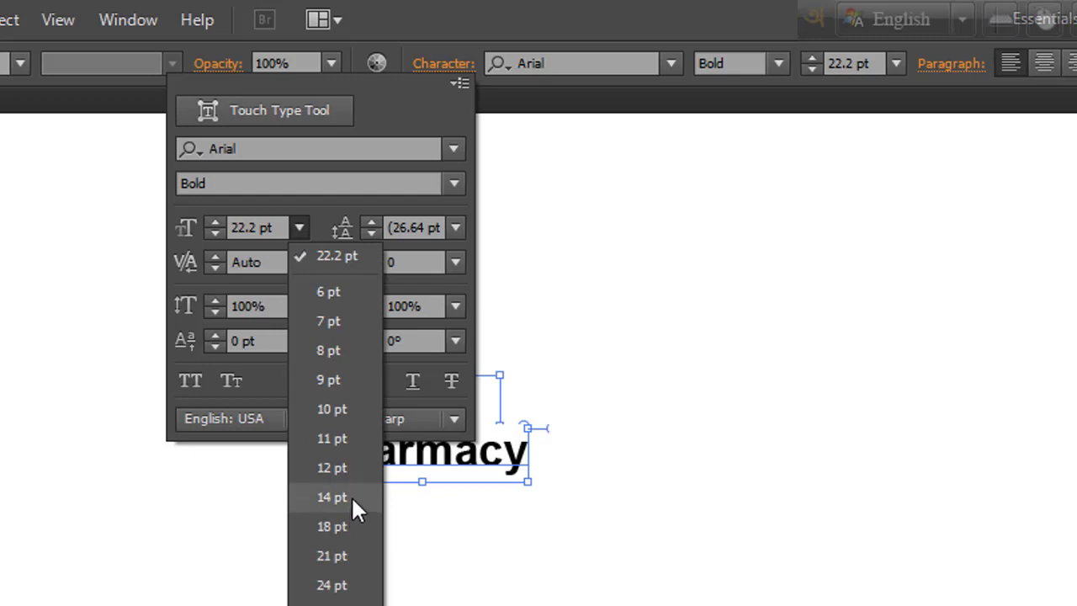
click(337, 556)
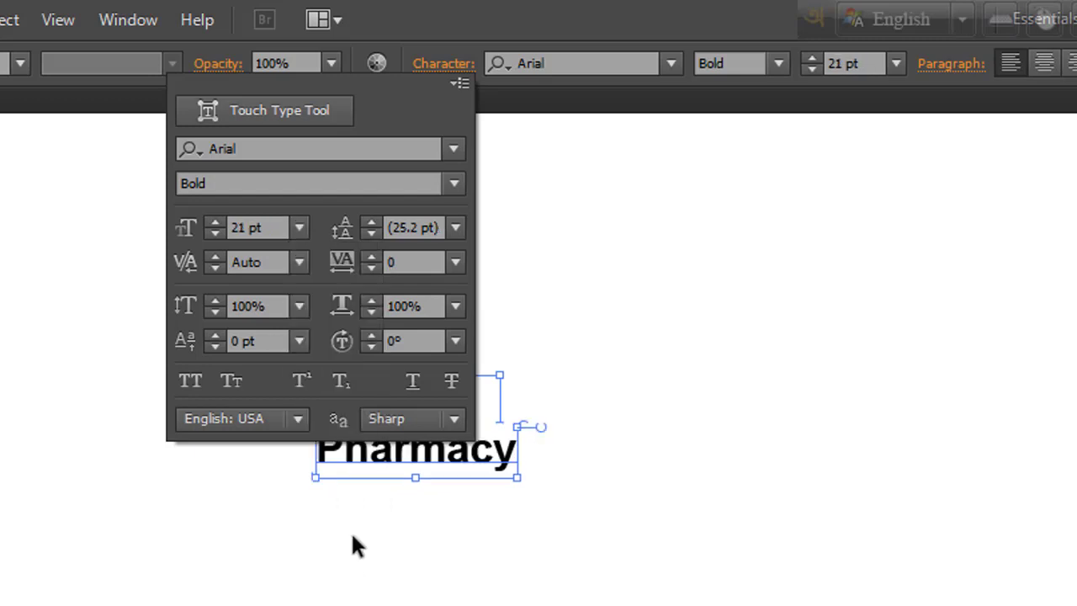
click(455, 227)
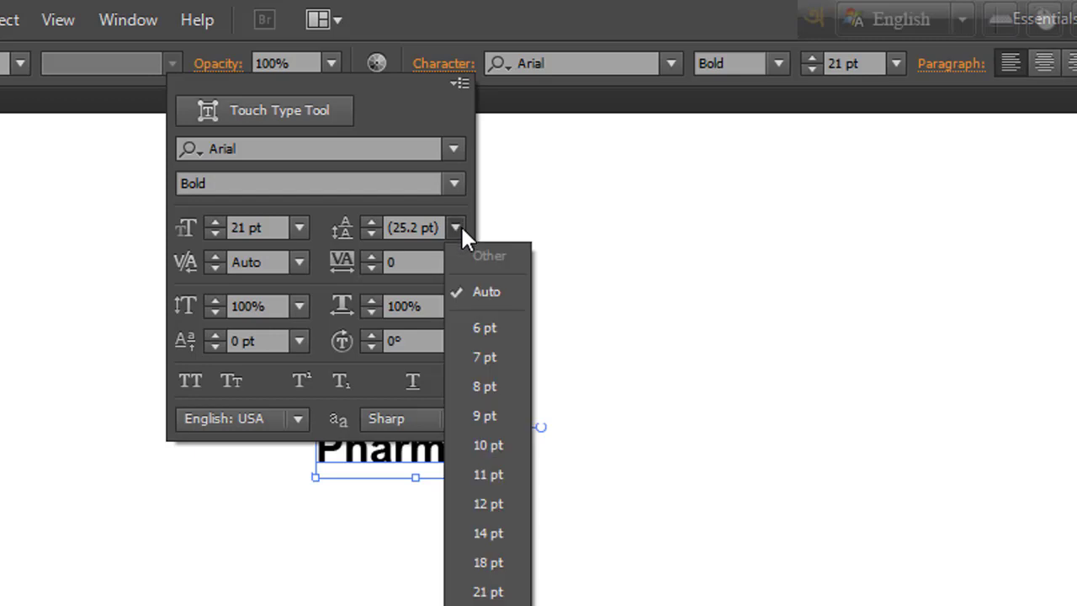
click(488, 592)
key(Escape)
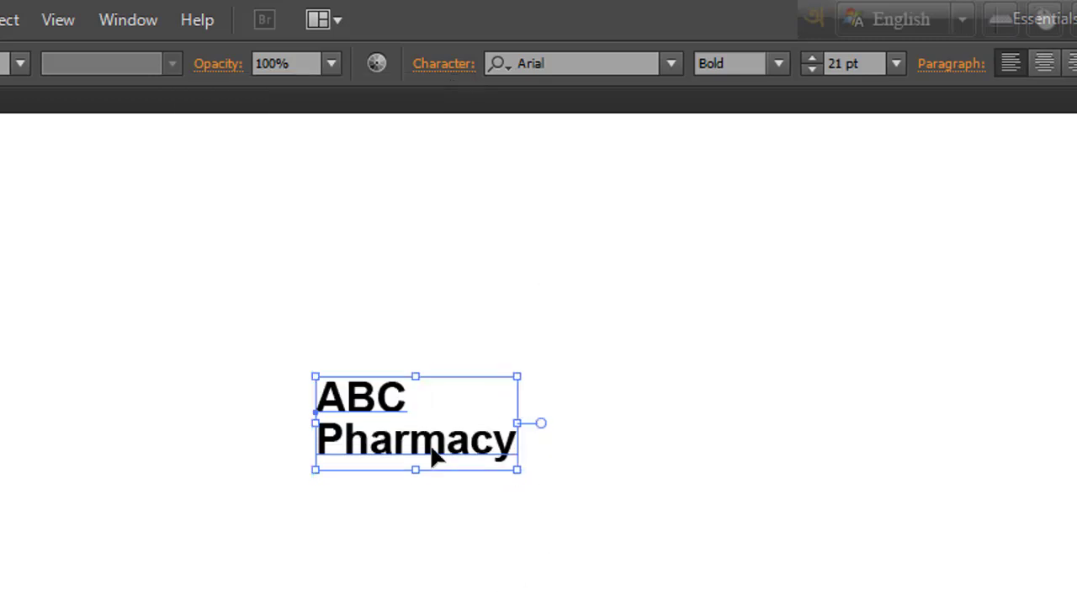
drag(433, 456, 528, 398)
click(717, 258)
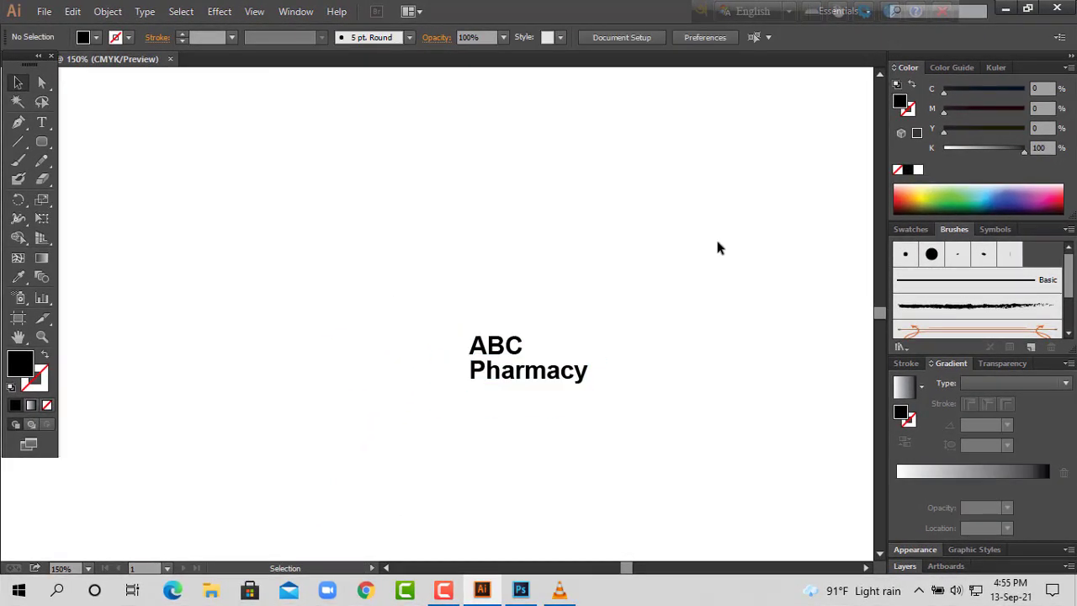
- Type a letter A, then duplicate it beside itself and change the copy to P
click(43, 122)
text(A)
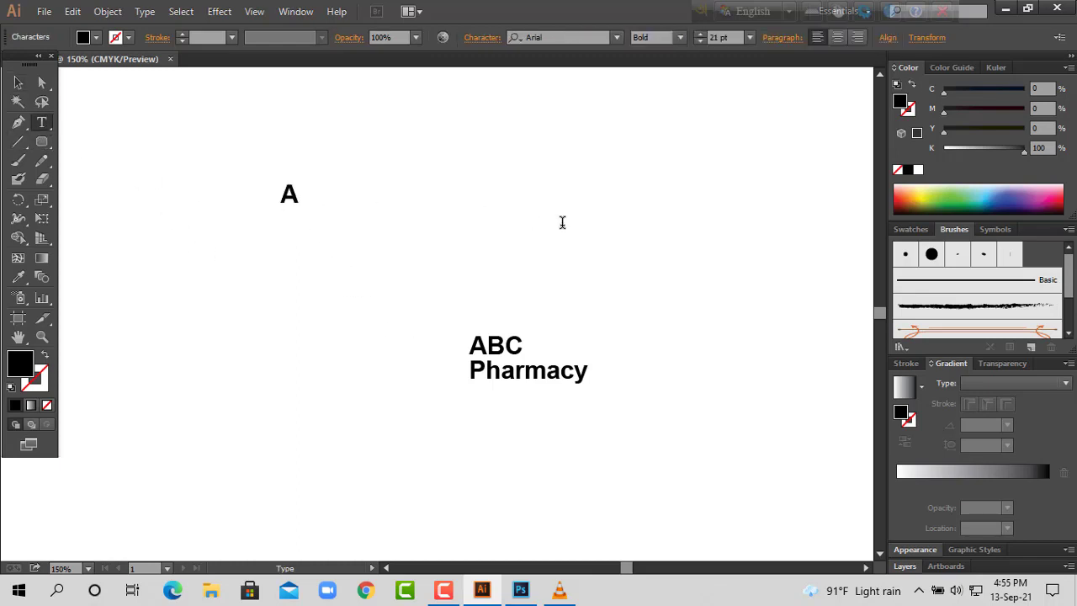
click(18, 82)
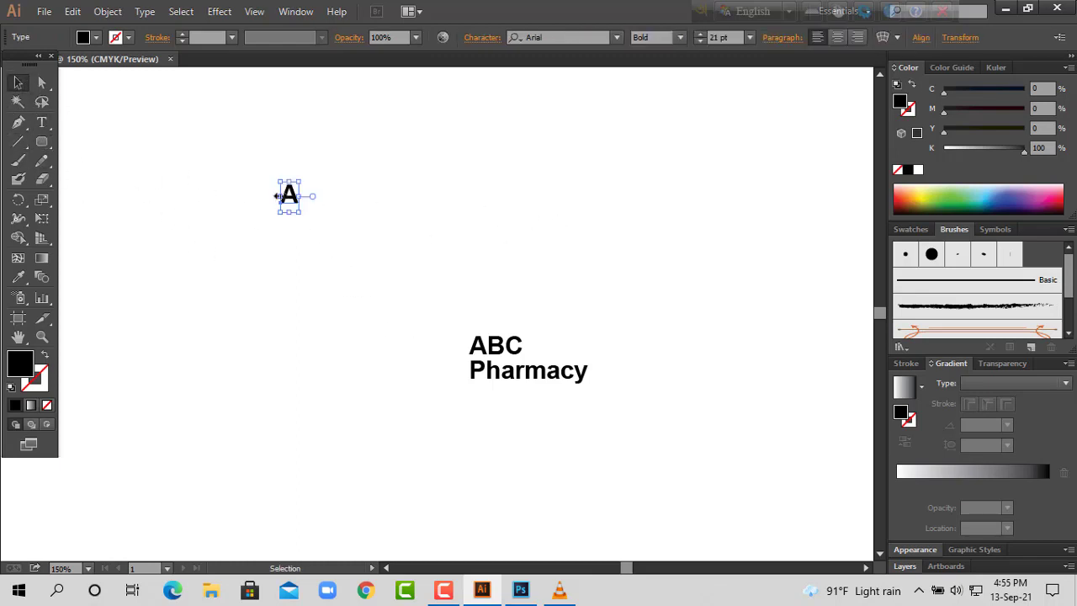
drag(299, 202, 325, 202)
double_click(315, 195)
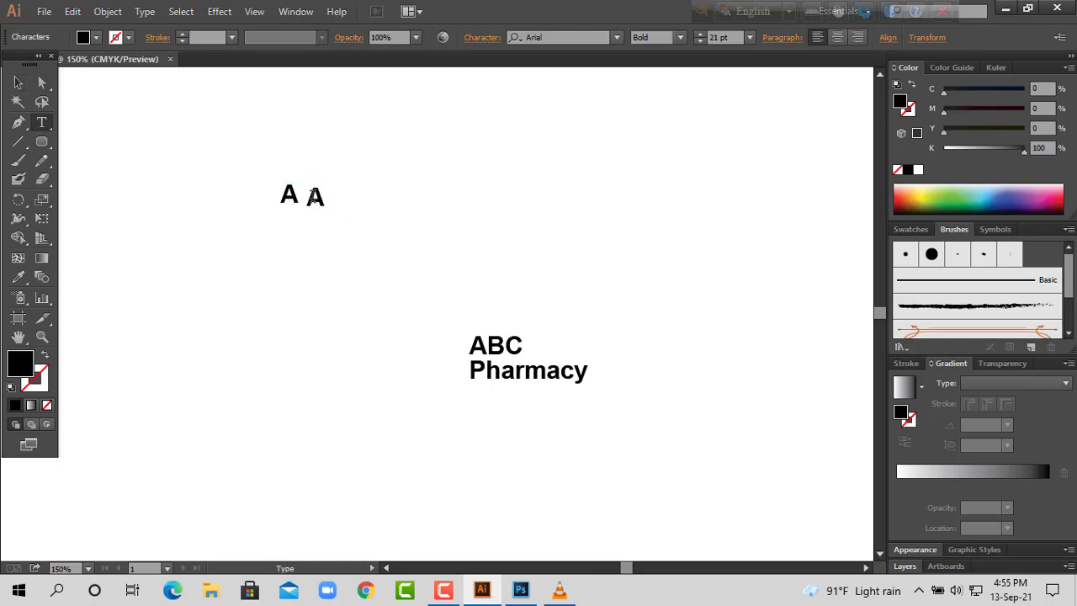
drag(303, 196, 343, 196)
text(P)
click(18, 82)
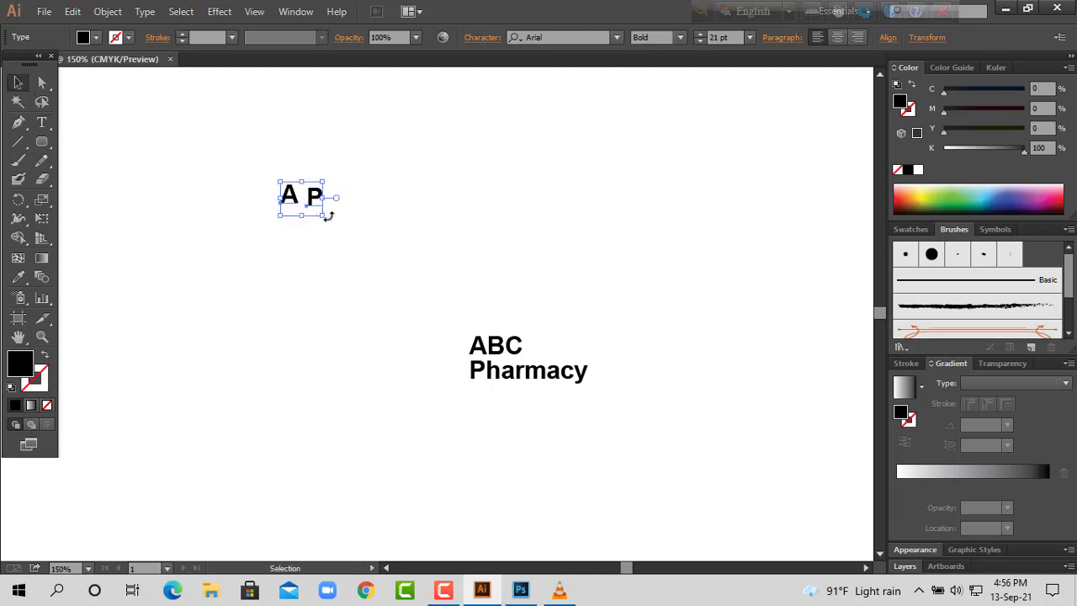
- Butt the P against the A and enlarge both letters to 122.41 pt
drag(325, 216, 411, 286)
click(443, 258)
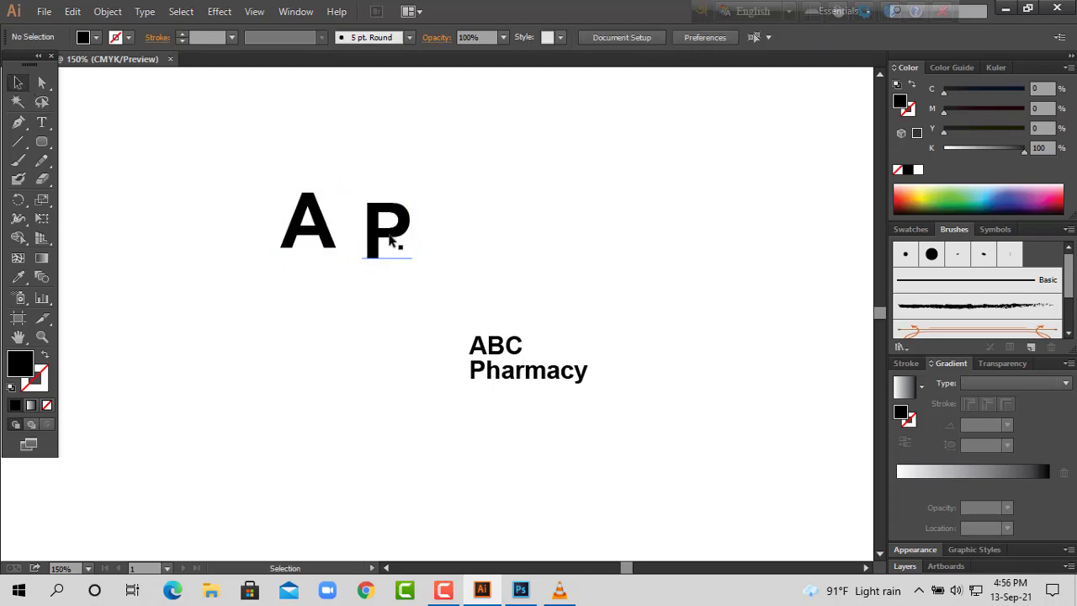
mouse_move(385, 233)
mouse_down()
mouse_move(371, 221)
mouse_move(340, 226)
mouse_up()
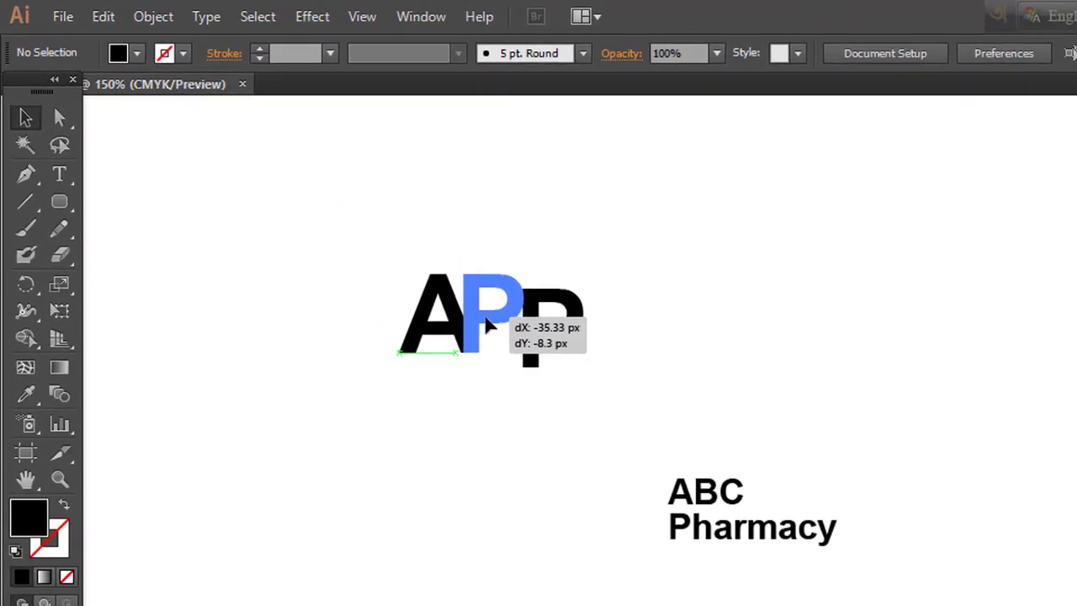
drag(484, 324, 484, 325)
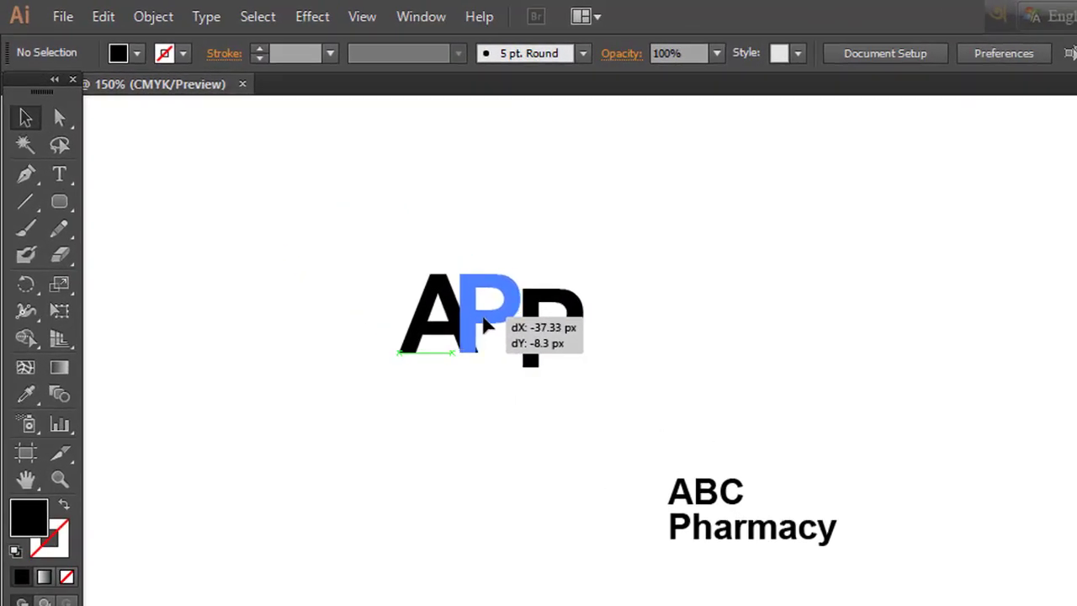
drag(485, 325, 483, 325)
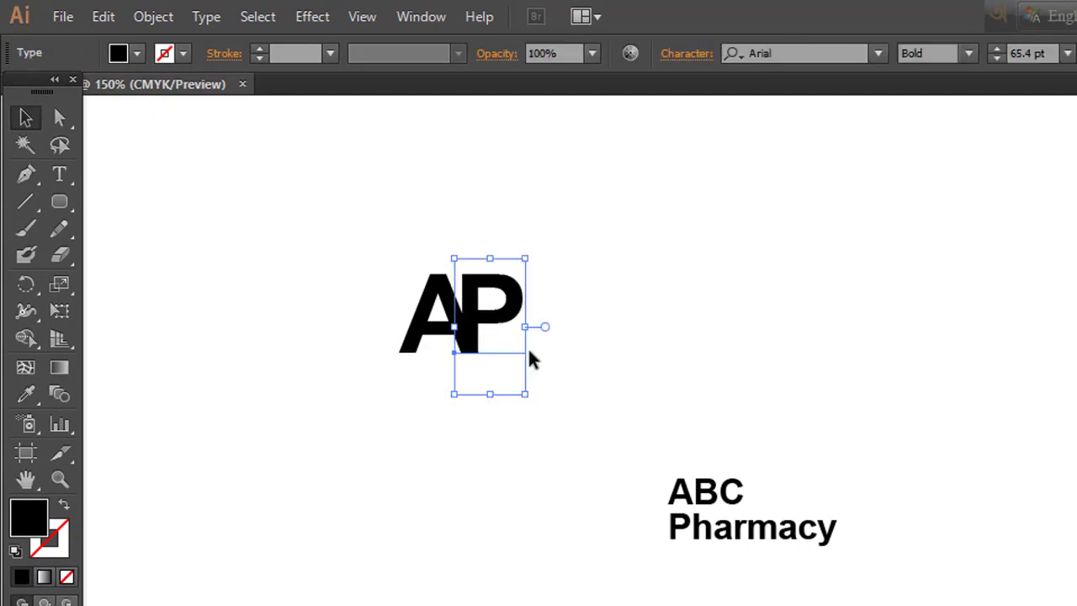
click(263, 214)
mouse_move(263, 214)
mouse_down()
mouse_move(563, 416)
mouse_move(637, 530)
mouse_up()
click(808, 373)
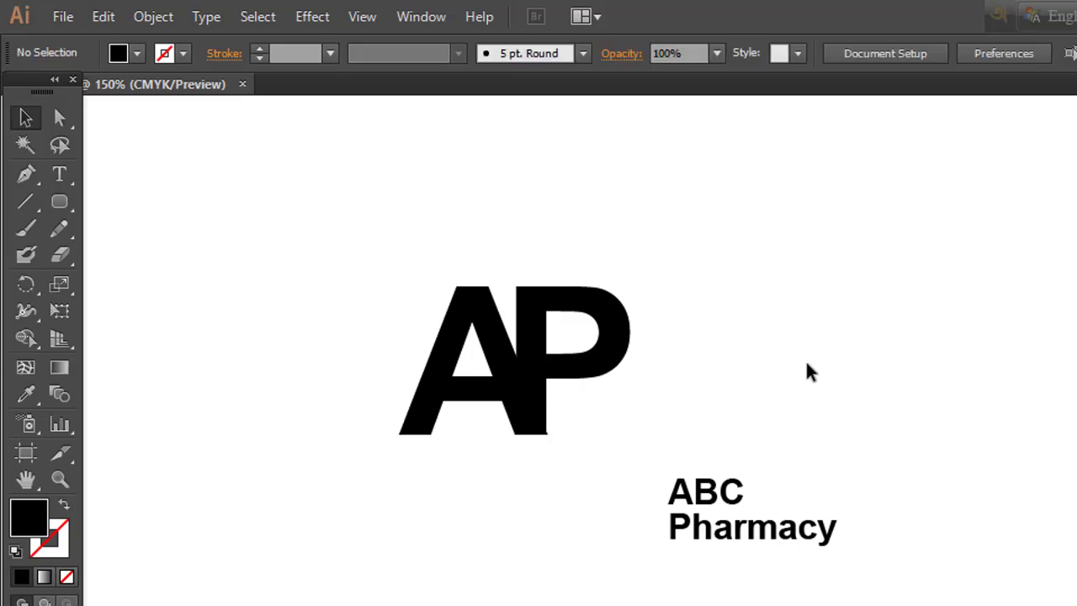
drag(350, 253, 599, 444)
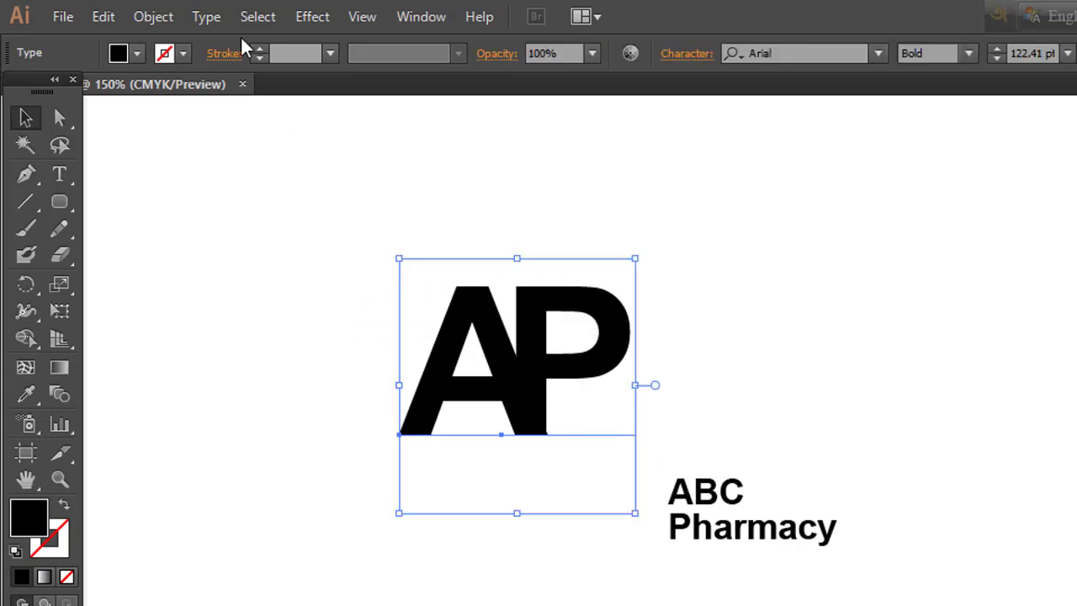
- Convert the AP letters to outlines and select the resulting group
click(158, 18)
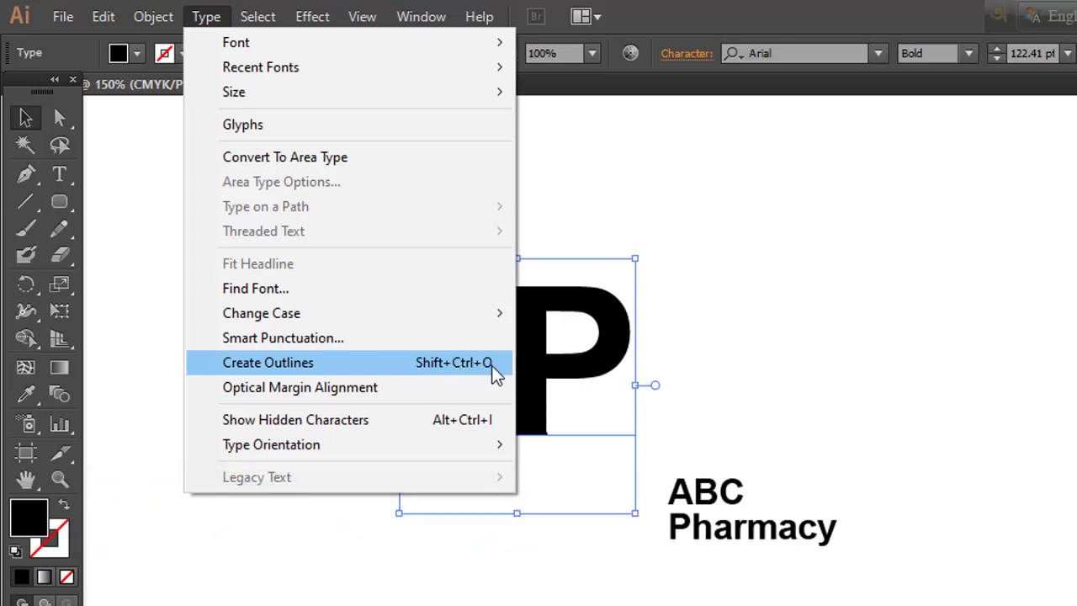
click(494, 371)
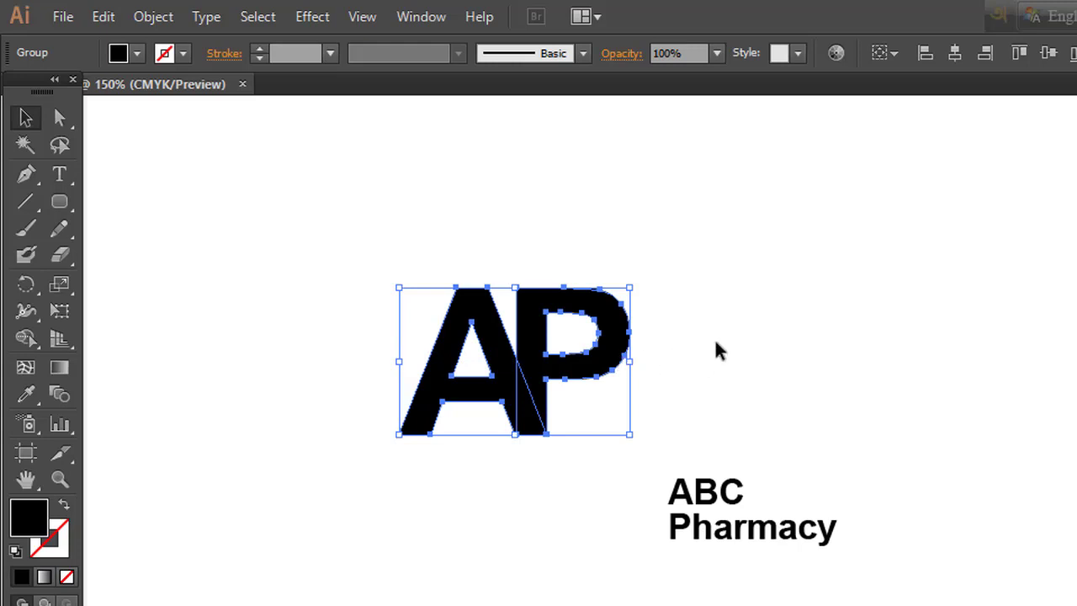
click(682, 346)
drag(323, 275, 624, 458)
- Merge the A's regions into one solid shape with the Shape Builder tool
click(26, 338)
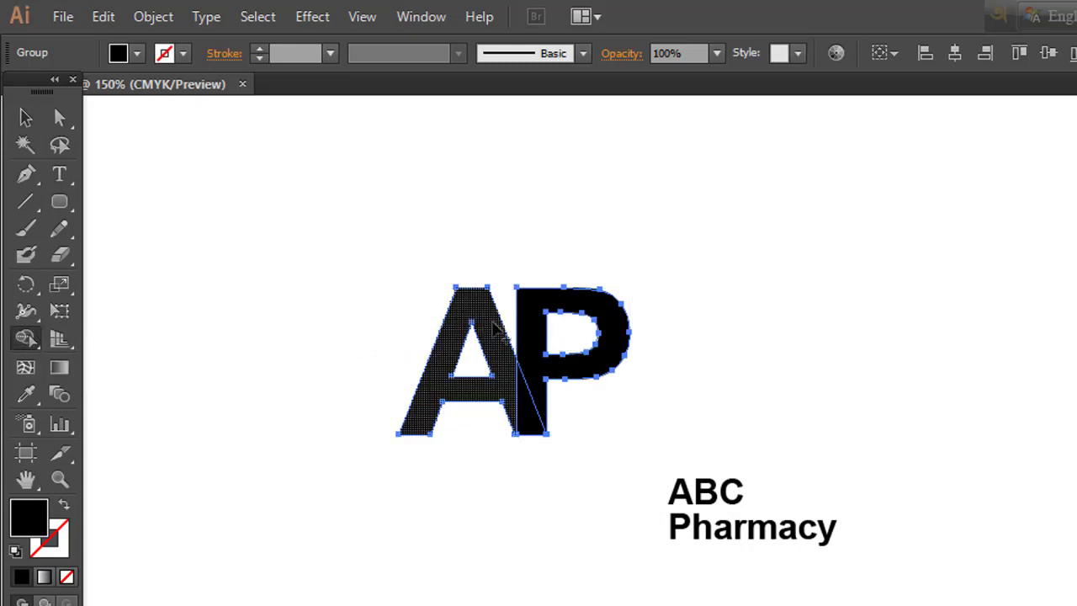
click(488, 331)
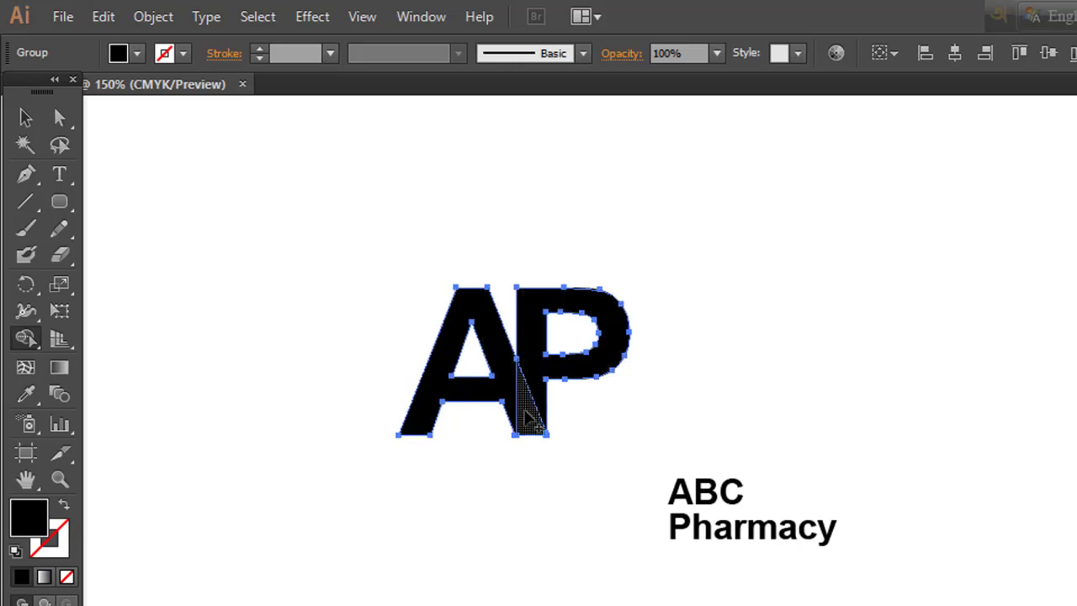
click(32, 122)
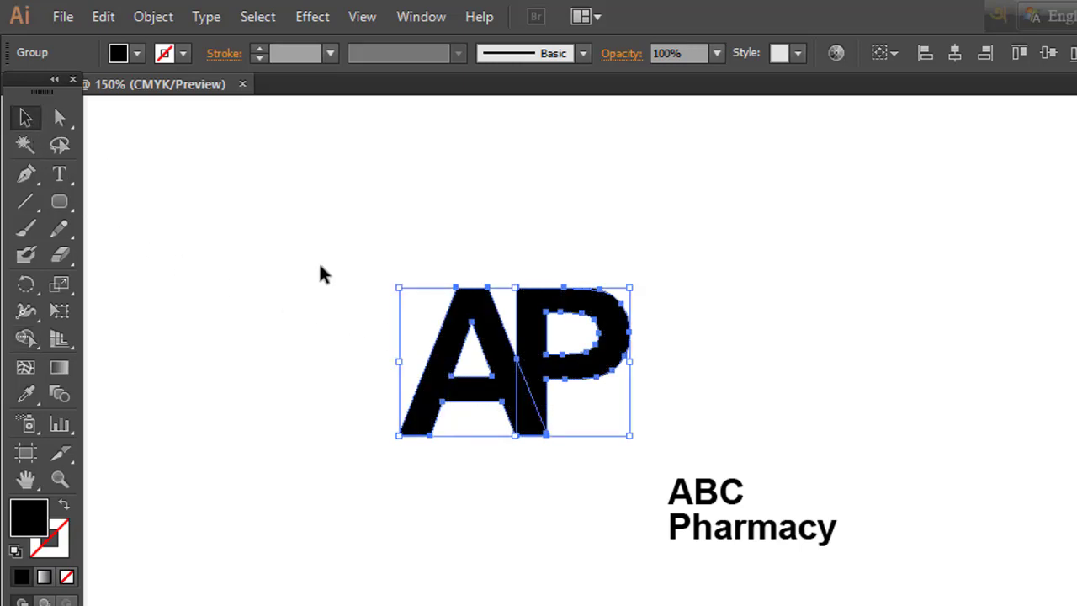
click(319, 272)
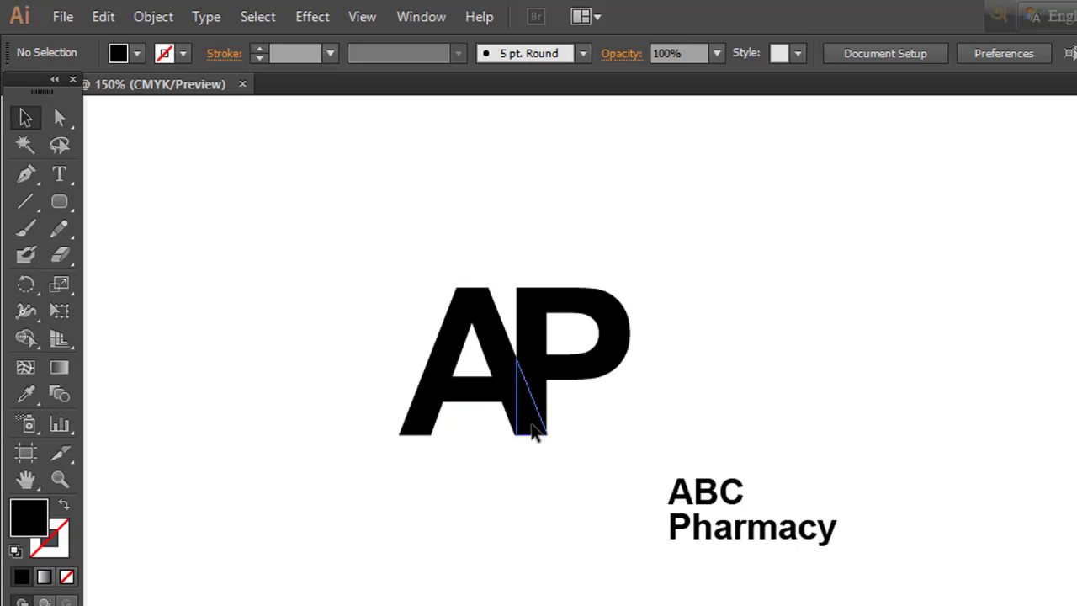
- Ungroup the P letter and select the sliver between the A and P
click(535, 433)
right_click(535, 430)
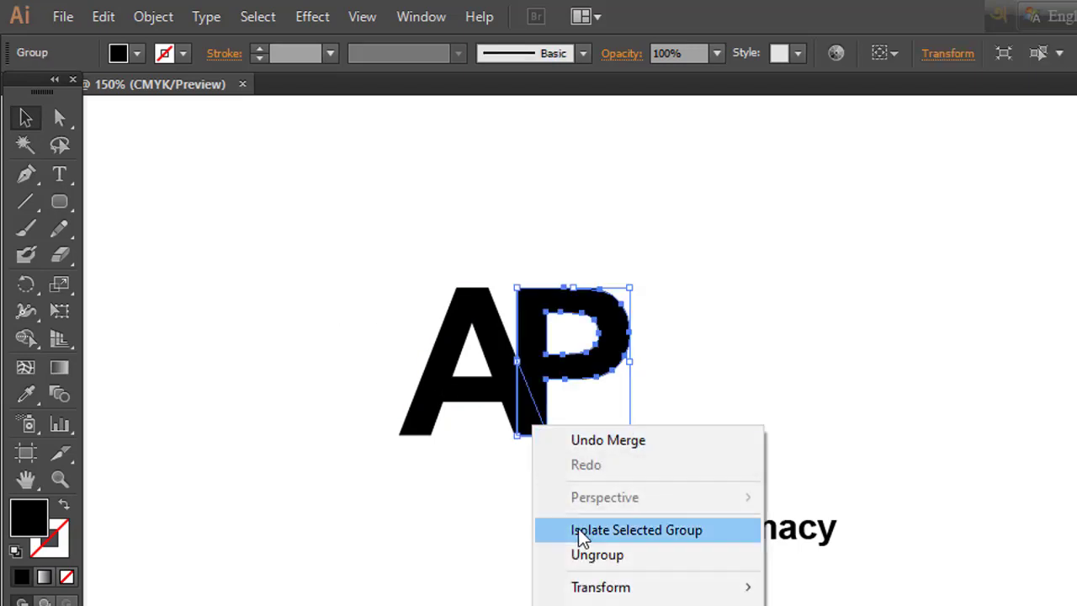
click(577, 557)
click(534, 442)
click(534, 420)
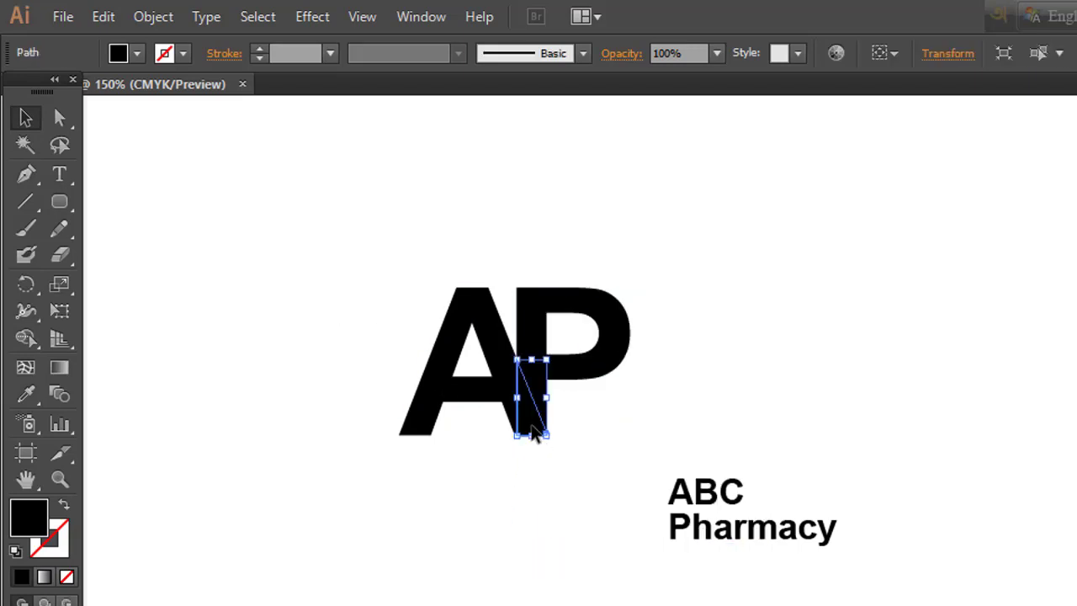
click(527, 512)
- Give both the A and P shapes a 2 pt stroke weight
drag(432, 237, 579, 324)
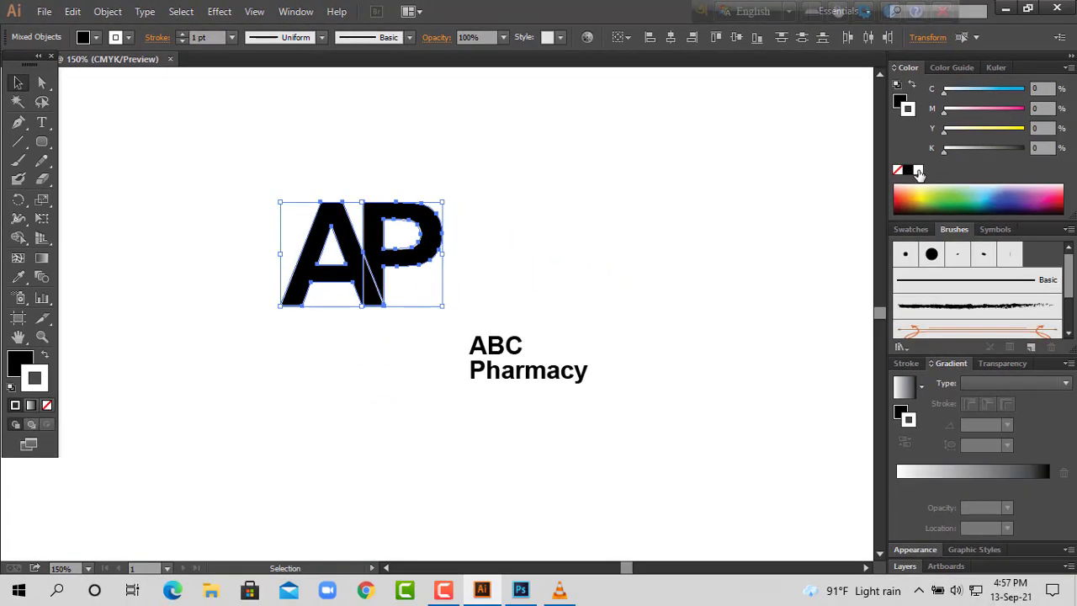
click(953, 364)
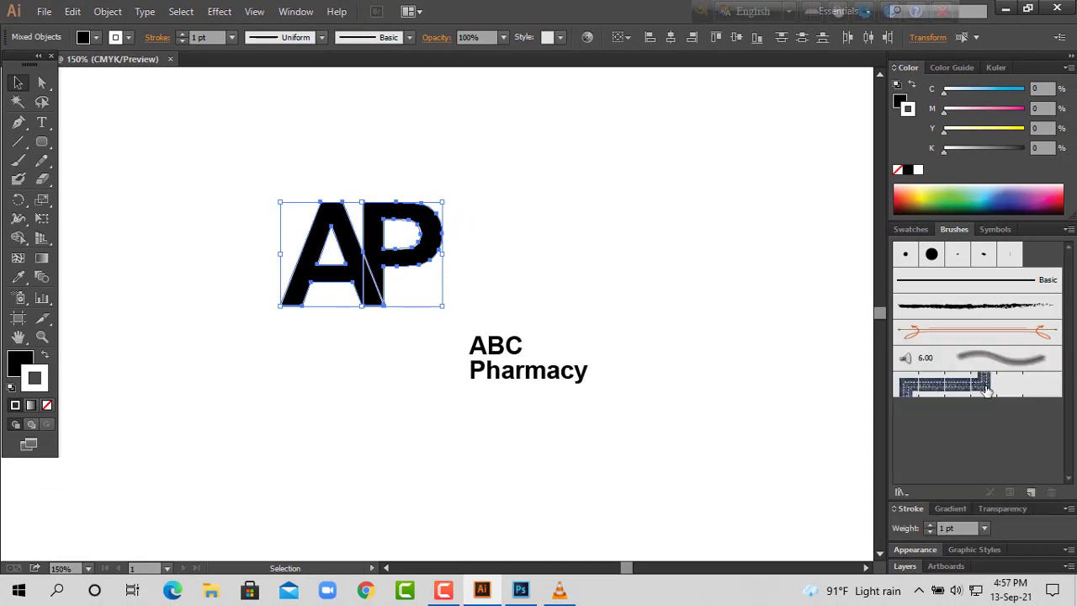
click(986, 528)
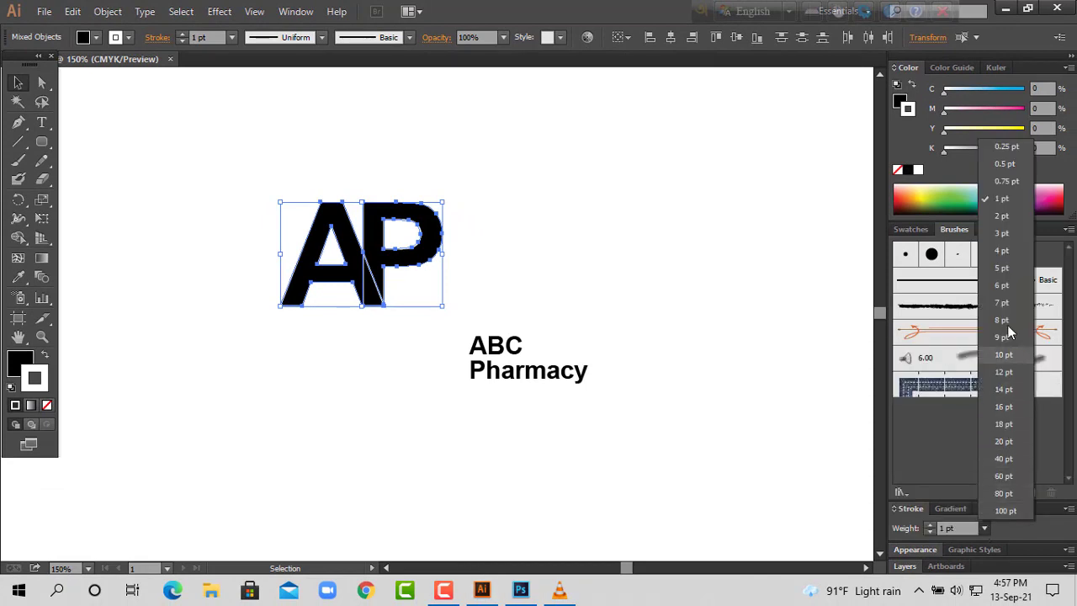
click(1004, 216)
click(724, 253)
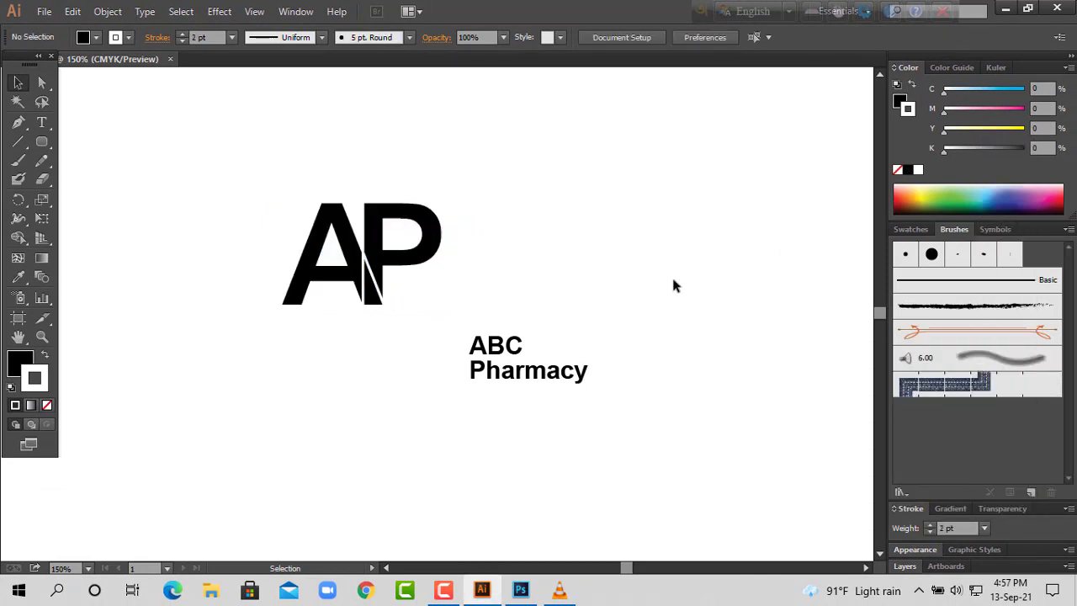
- Try a red stroke on the P, then undo the stroke changes
click(371, 282)
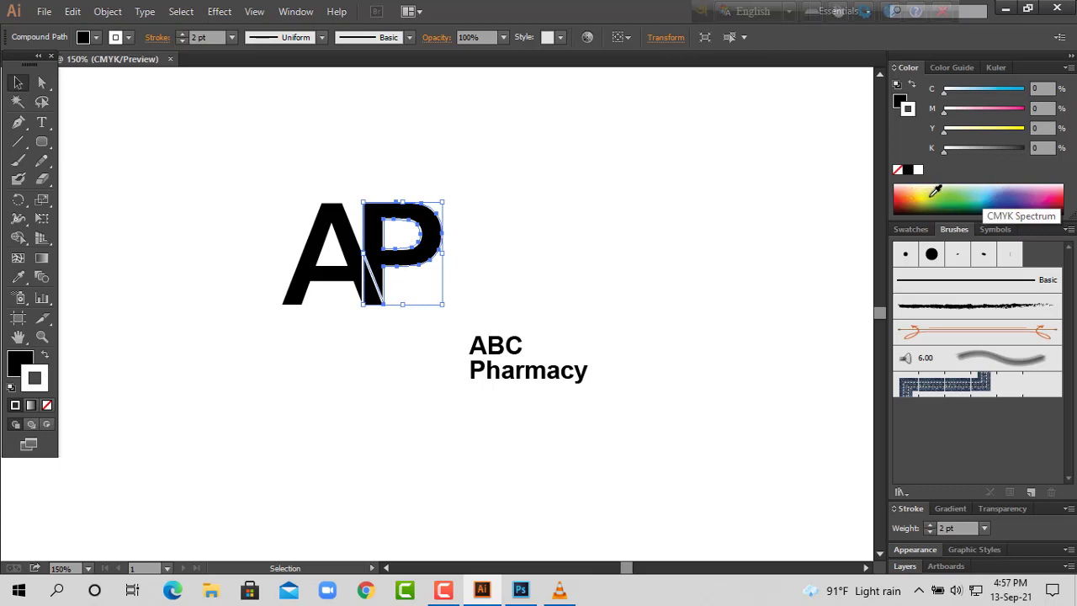
click(897, 197)
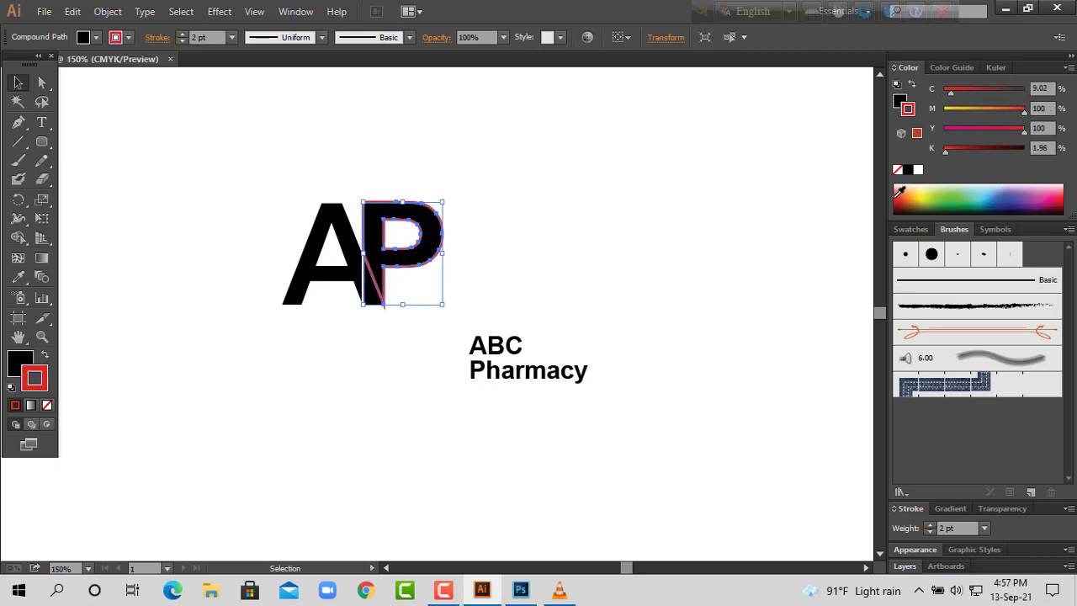
drag(955, 95, 943, 93)
click(47, 405)
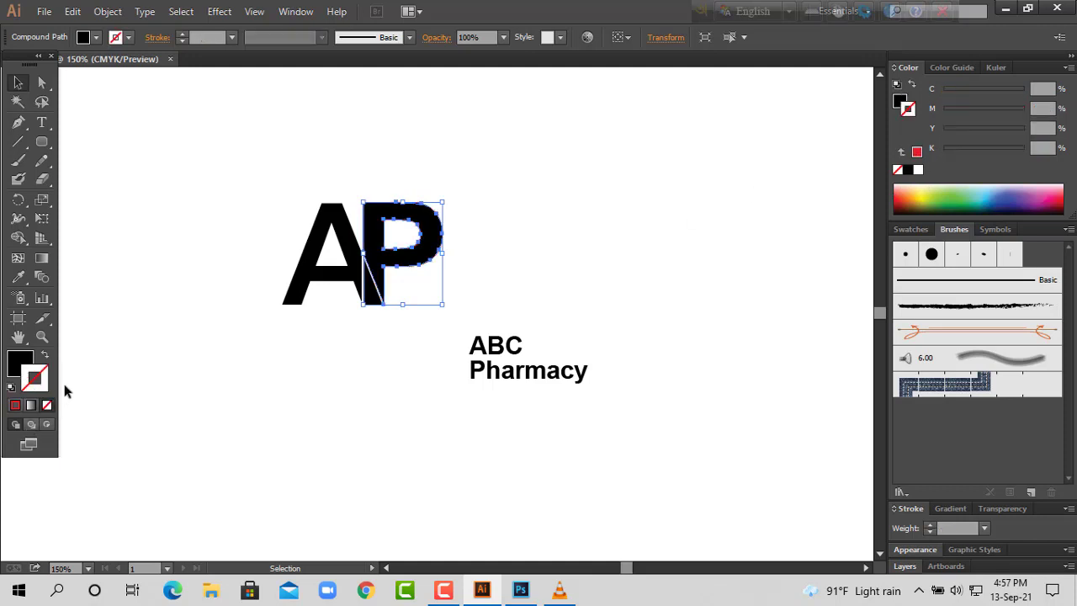
key(ctrl+z)
key(ctrl+z)
key(ctrl+z)
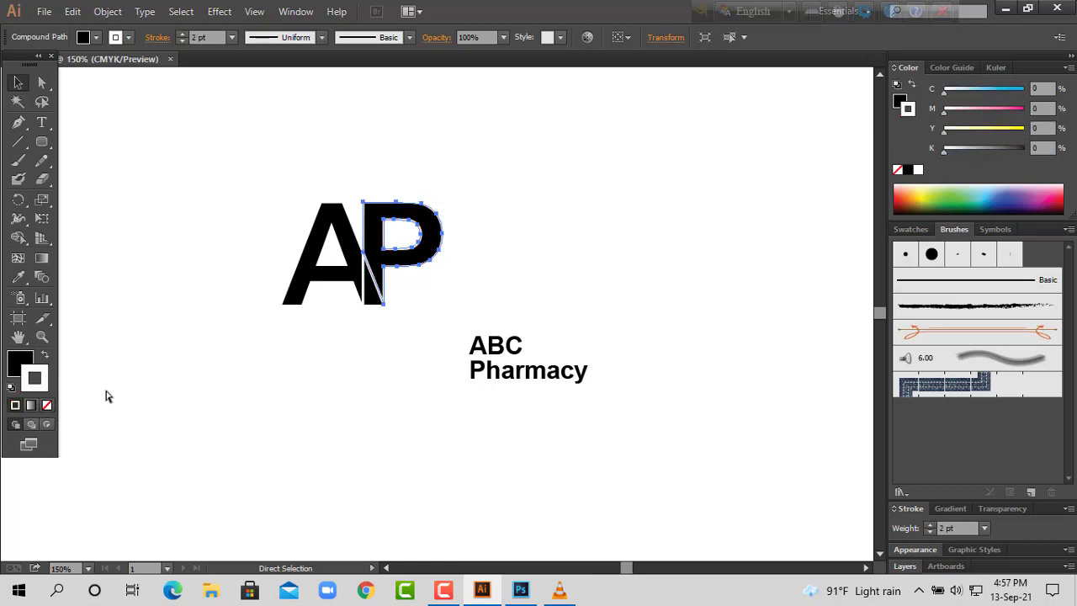
key(ctrl+z)
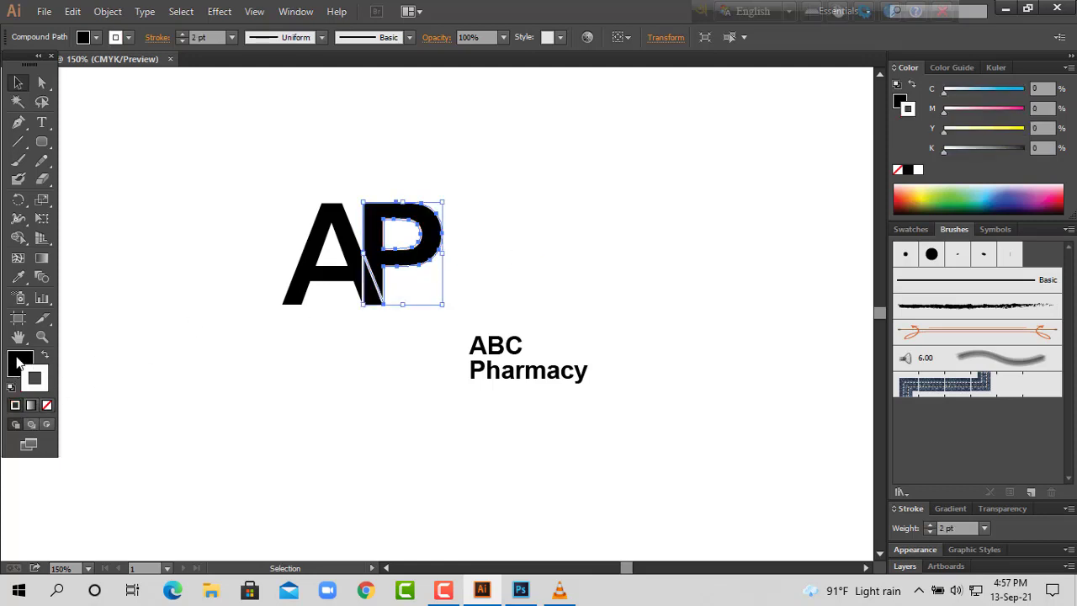
- Fill the P with pure red (M 100, Y 100)
click(18, 362)
drag(916, 190, 900, 192)
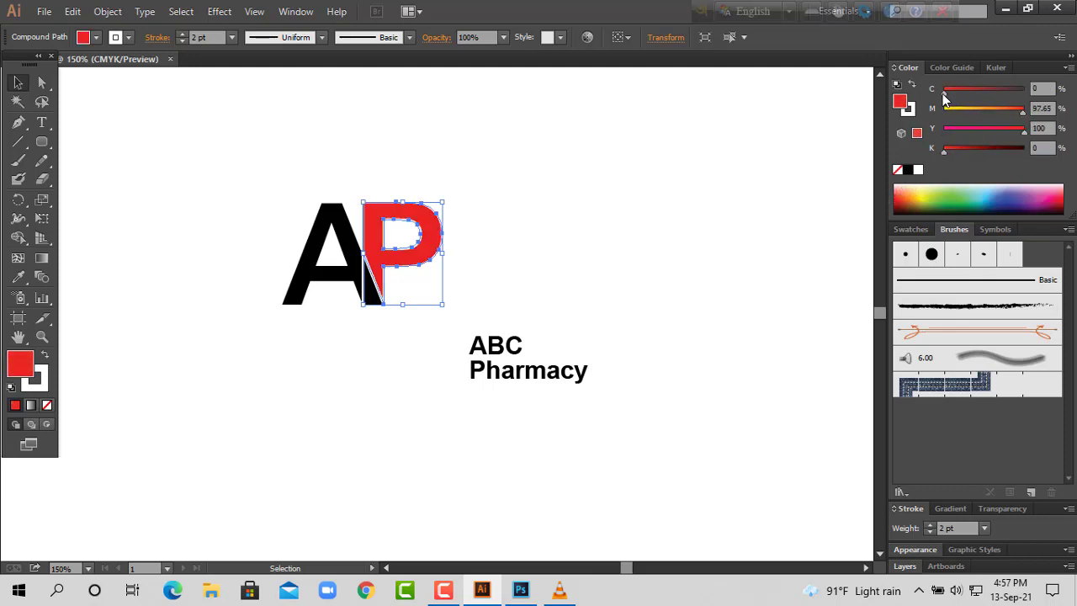
drag(1024, 113, 1034, 115)
click(682, 229)
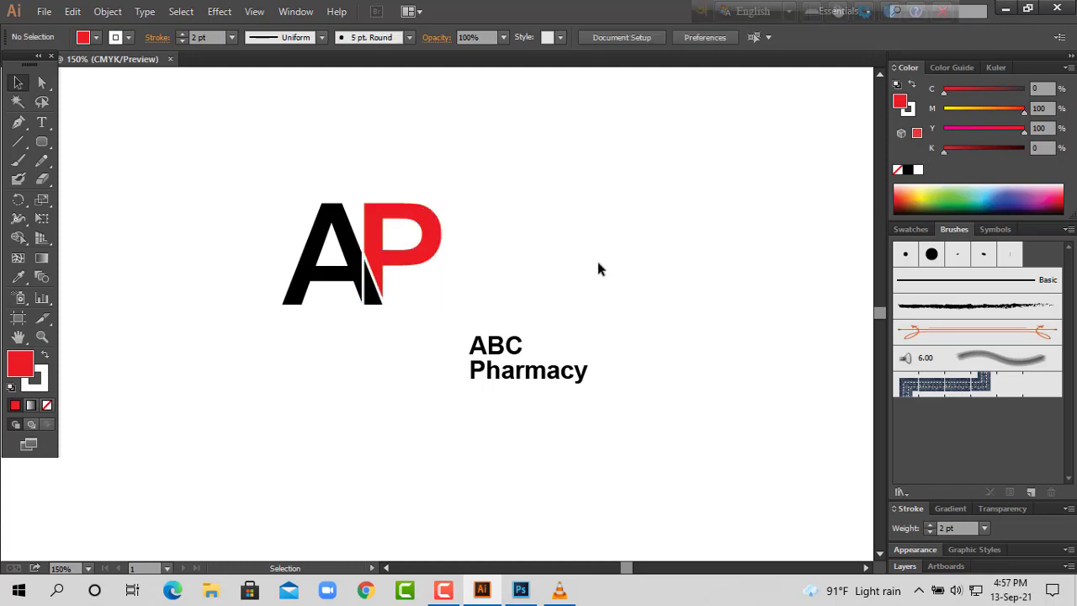
- Fill the A with dark green, C100 M0 Y100 K50
click(341, 228)
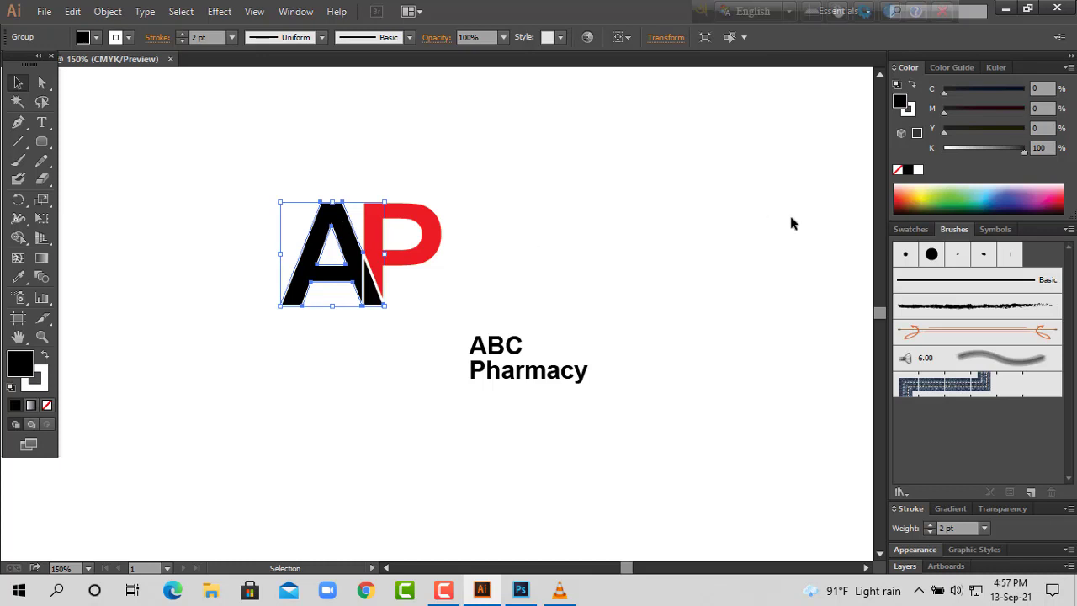
click(953, 204)
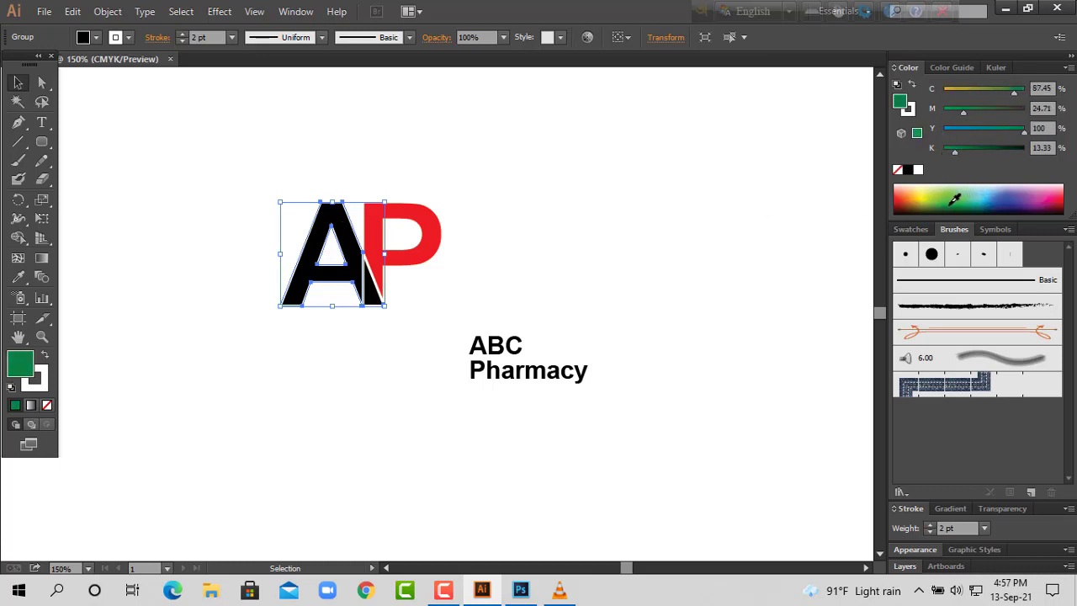
click(918, 132)
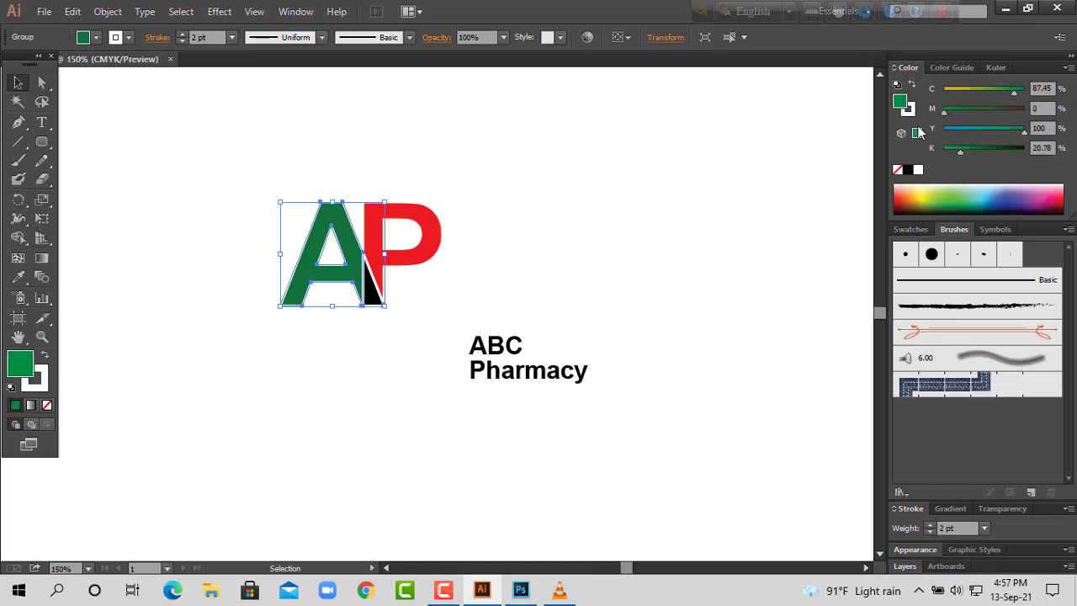
drag(1016, 95, 1059, 99)
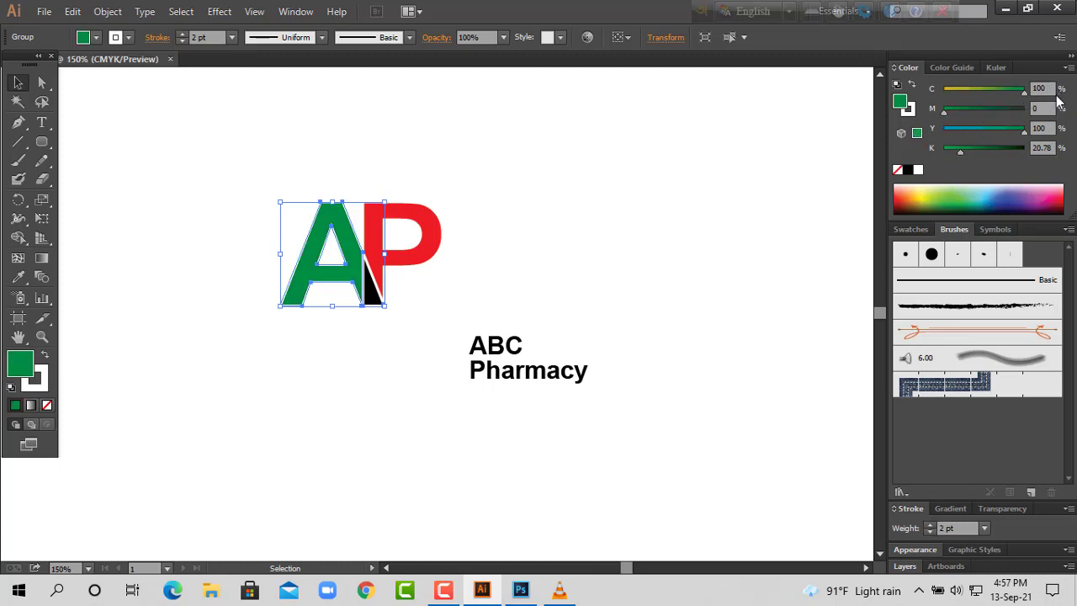
drag(962, 151, 890, 173)
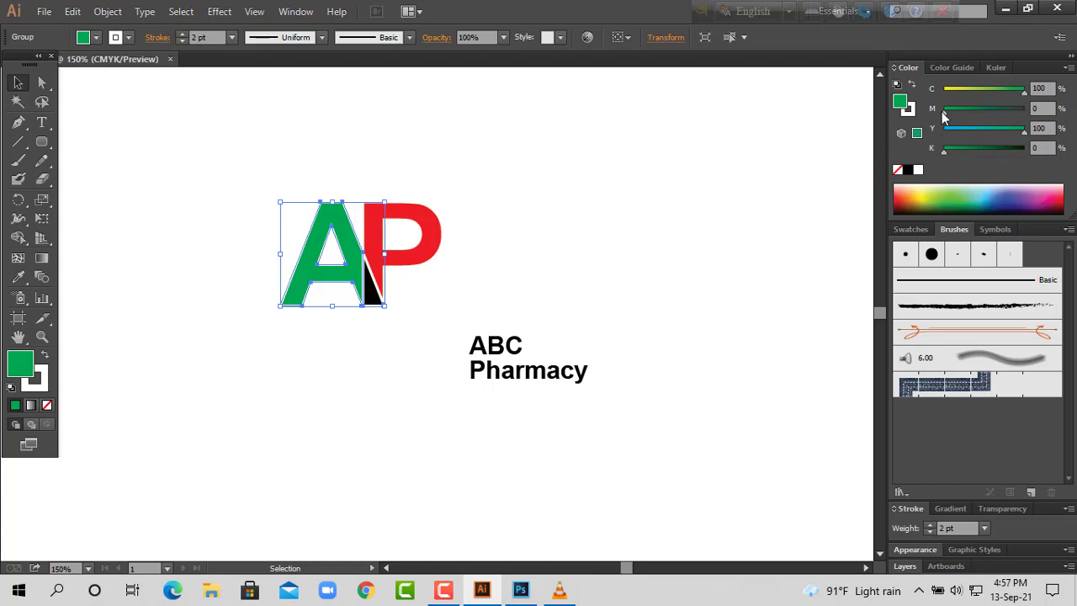
drag(948, 152, 979, 152)
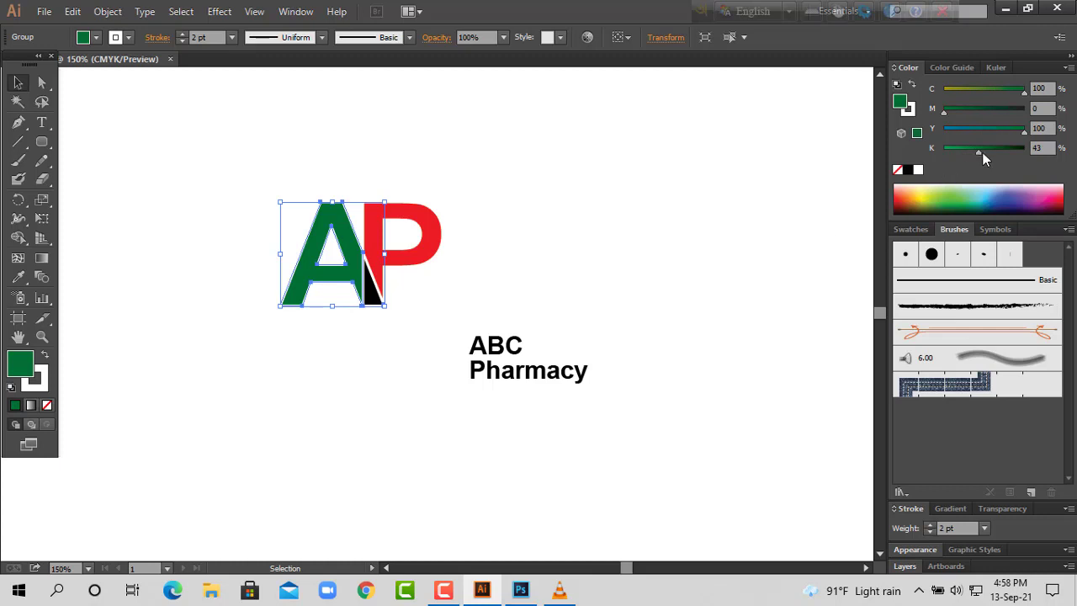
click(1051, 147)
text(50)
key(Tab)
click(328, 413)
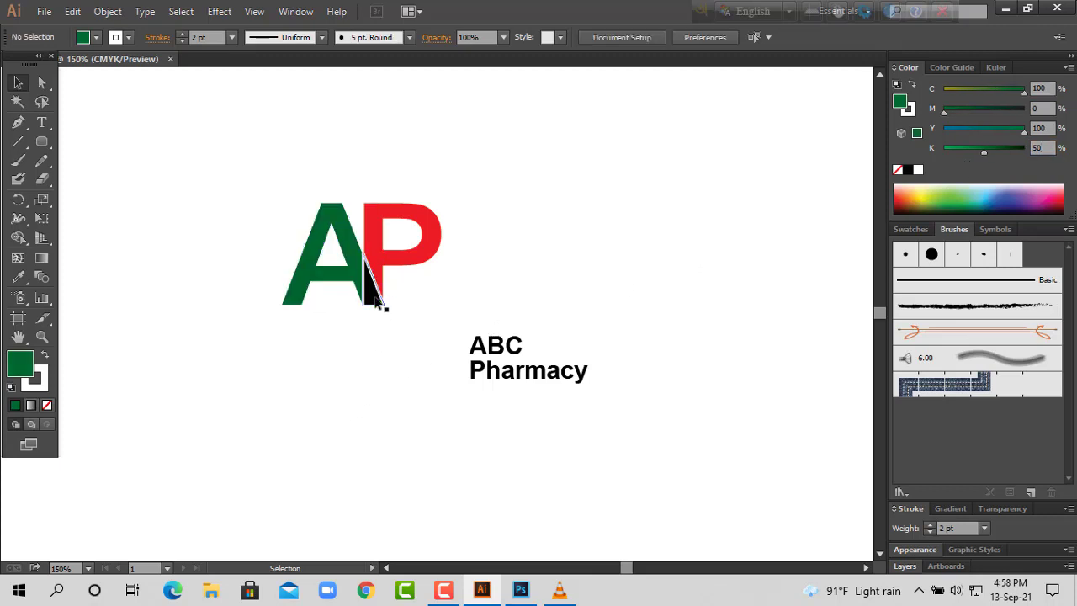
- Add a horizontally reflected copy of the black sliver with Transform > Reflect, forming an X
click(371, 282)
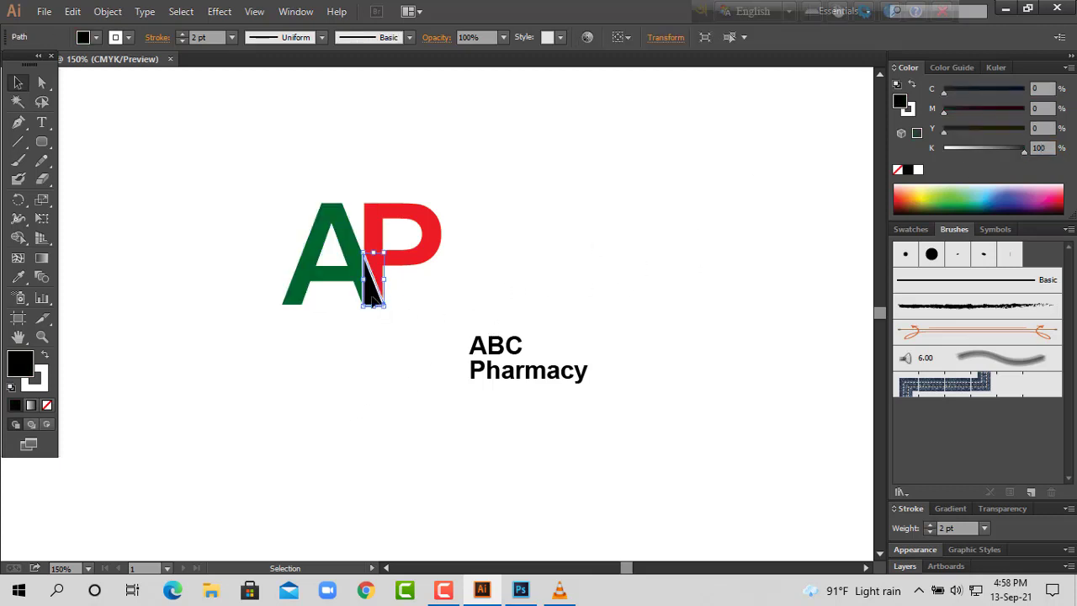
right_click(371, 293)
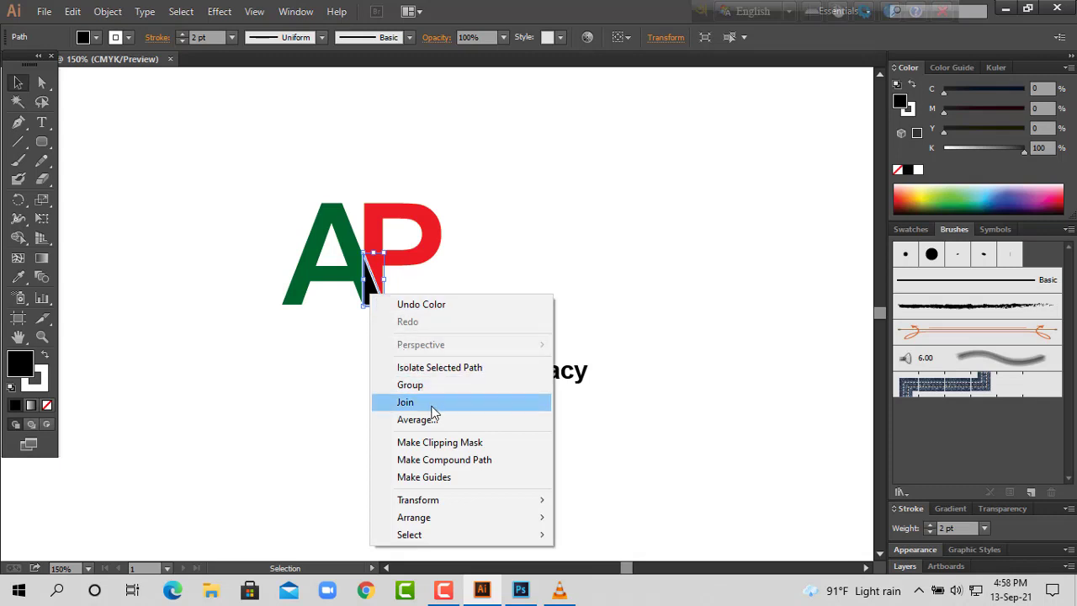
click(373, 293)
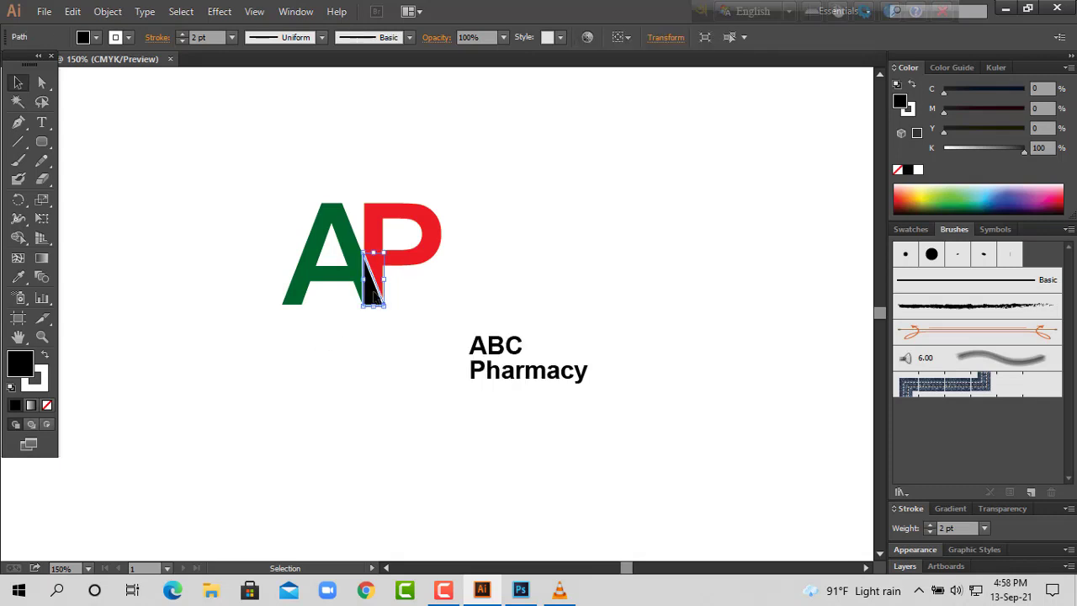
right_click(372, 292)
mouse_move(421, 498)
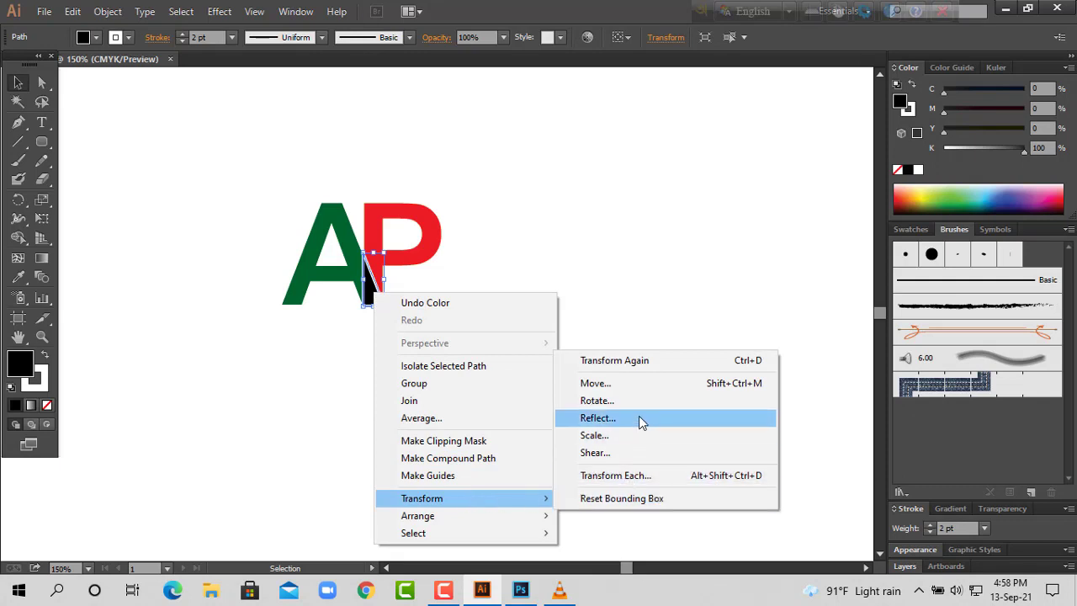
click(576, 418)
click(583, 224)
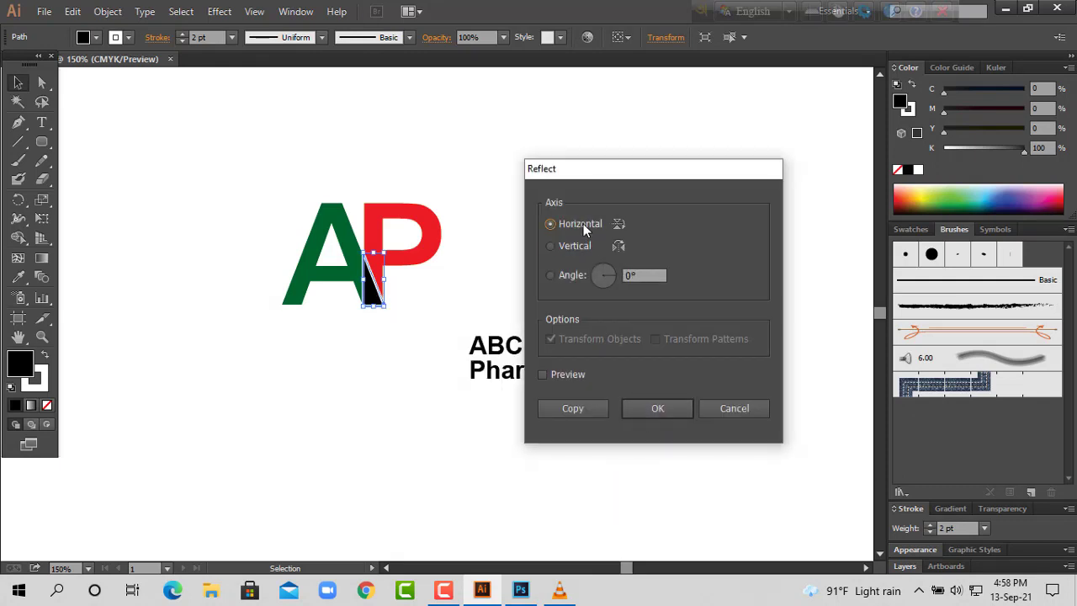
click(557, 380)
click(562, 408)
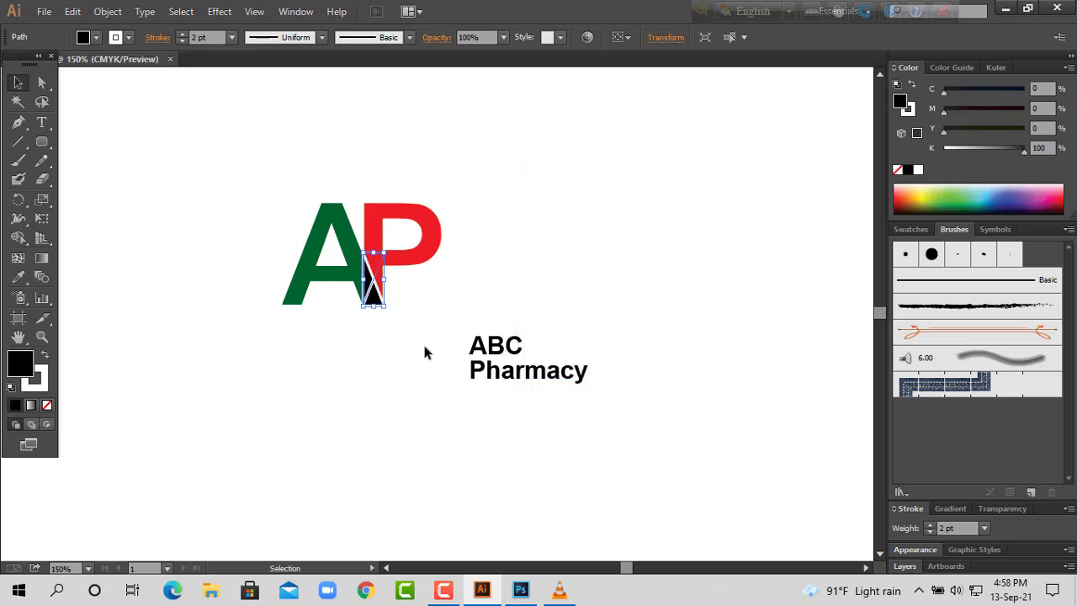
- Move one black triangle to the A's top-left, flip it horizontally and nudge it against the A
drag(372, 290, 281, 237)
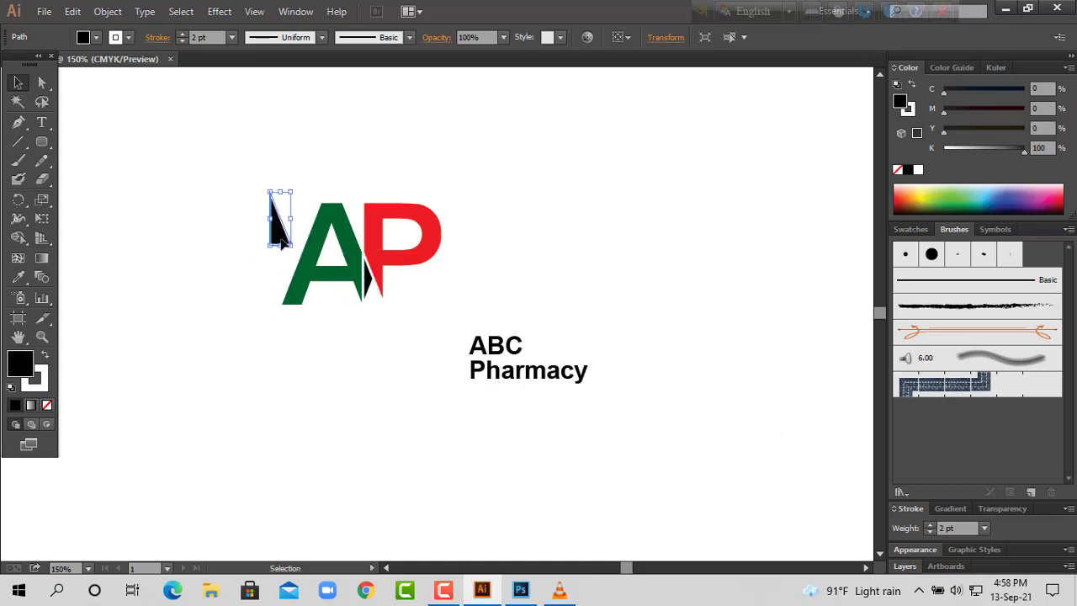
right_click(281, 235)
mouse_move(370, 457)
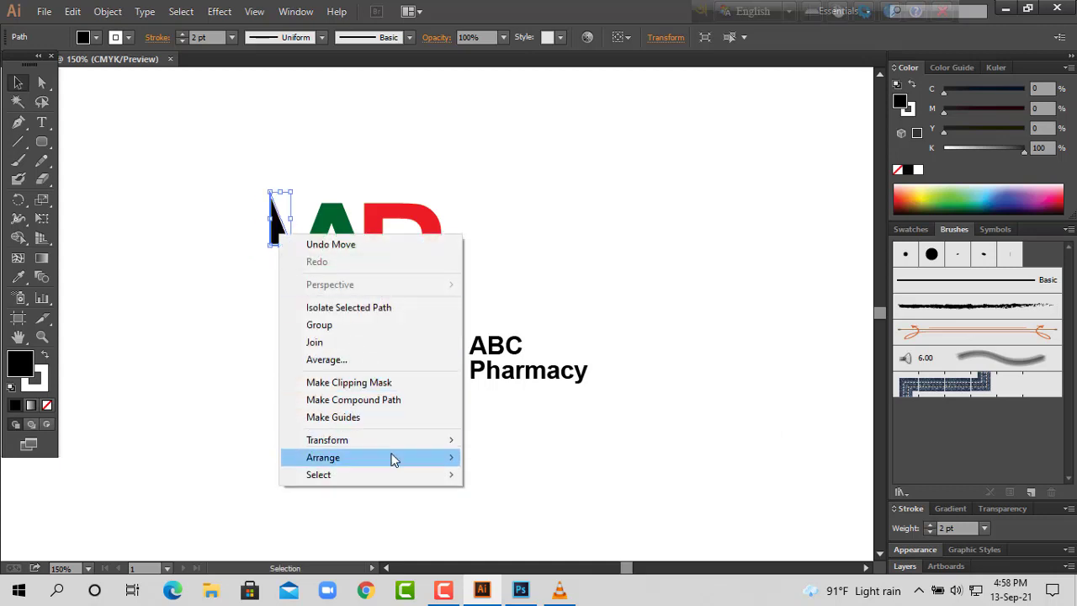
mouse_move(328, 440)
click(556, 497)
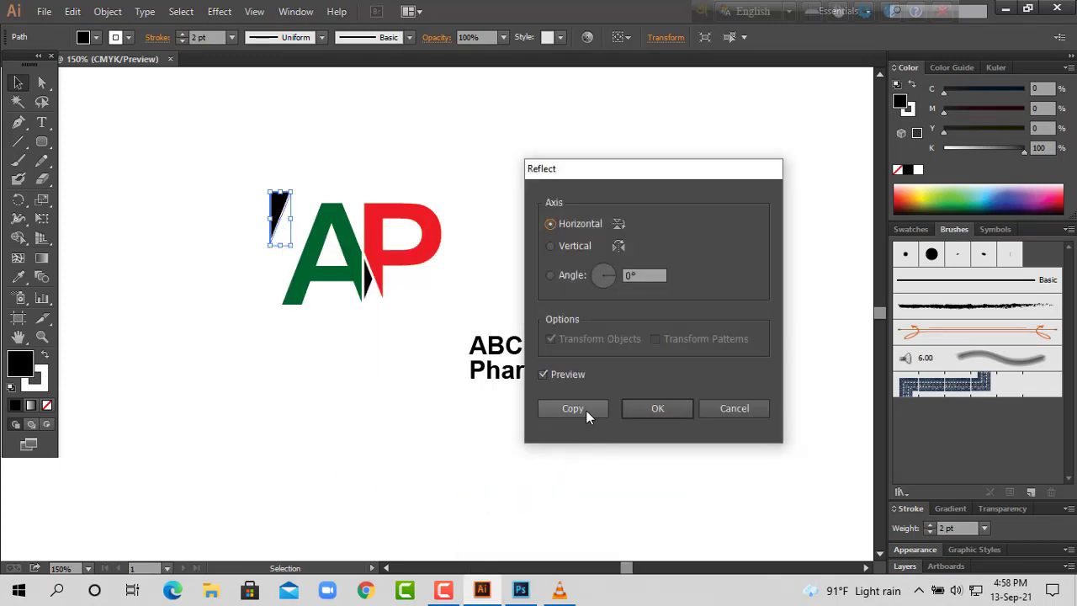
click(663, 406)
drag(286, 211, 308, 219)
- Flip the lower black triangle between A and P horizontally
key(ctrl+plus)
key(ctrl+plus)
key(ctrl+plus)
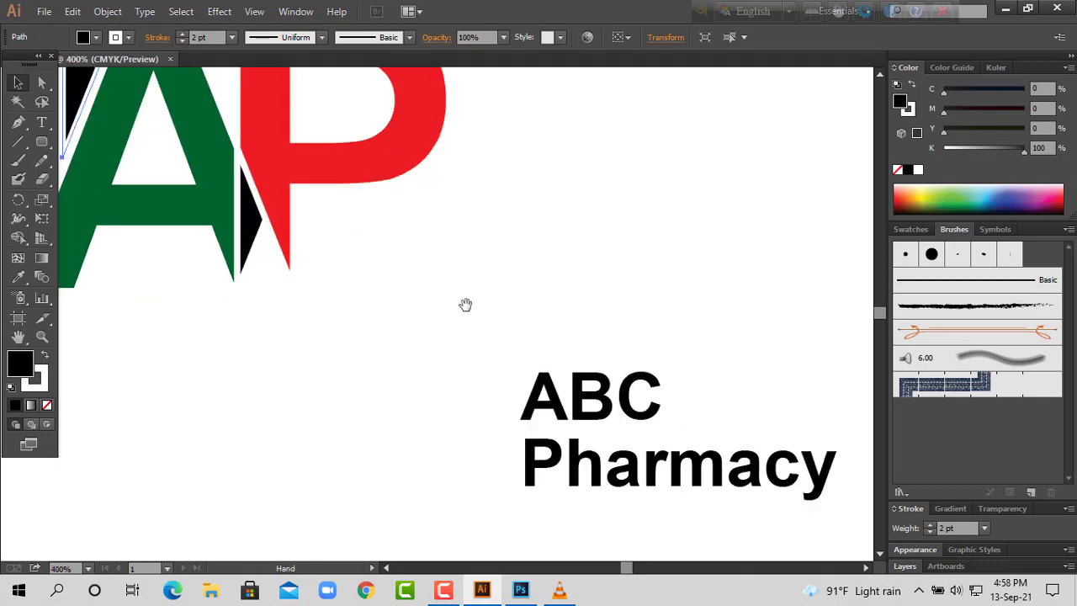
mouse_move(465, 304)
mouse_down()
mouse_move(527, 393)
mouse_move(577, 429)
mouse_up()
click(473, 384)
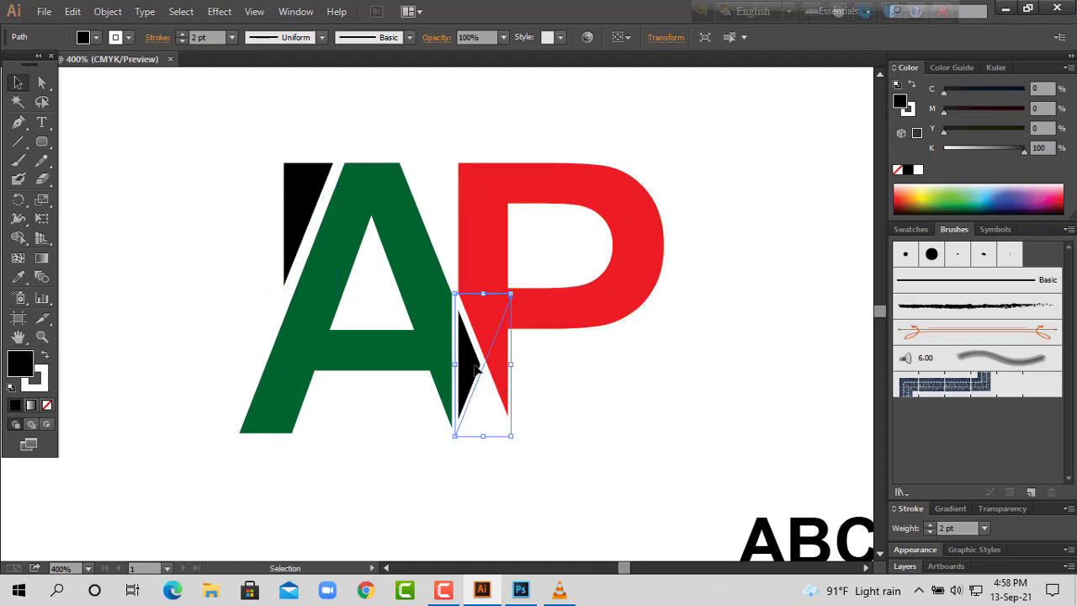
right_click(473, 367)
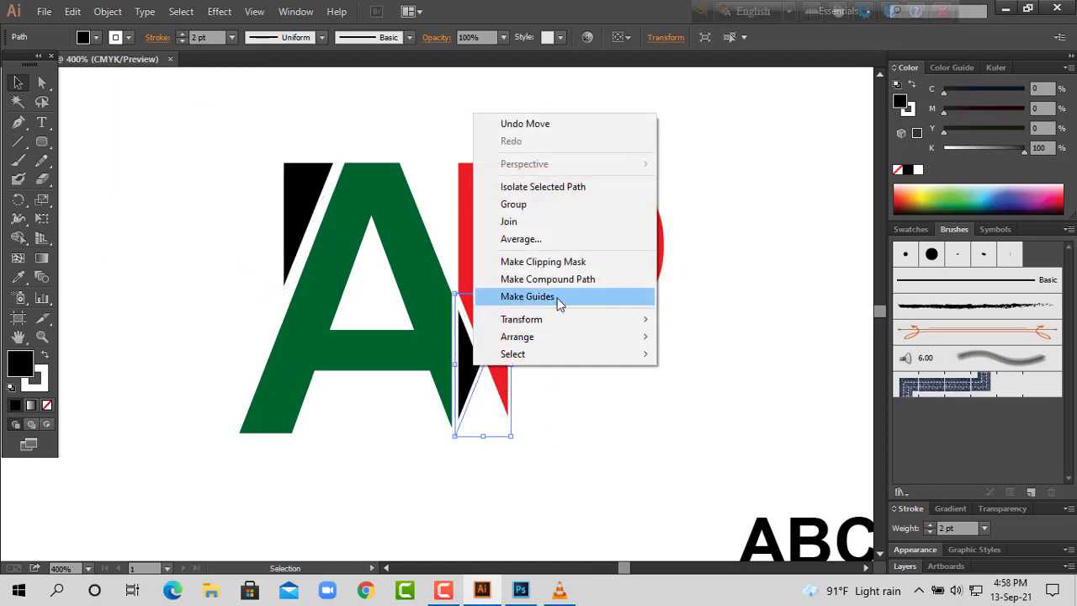
mouse_move(522, 319)
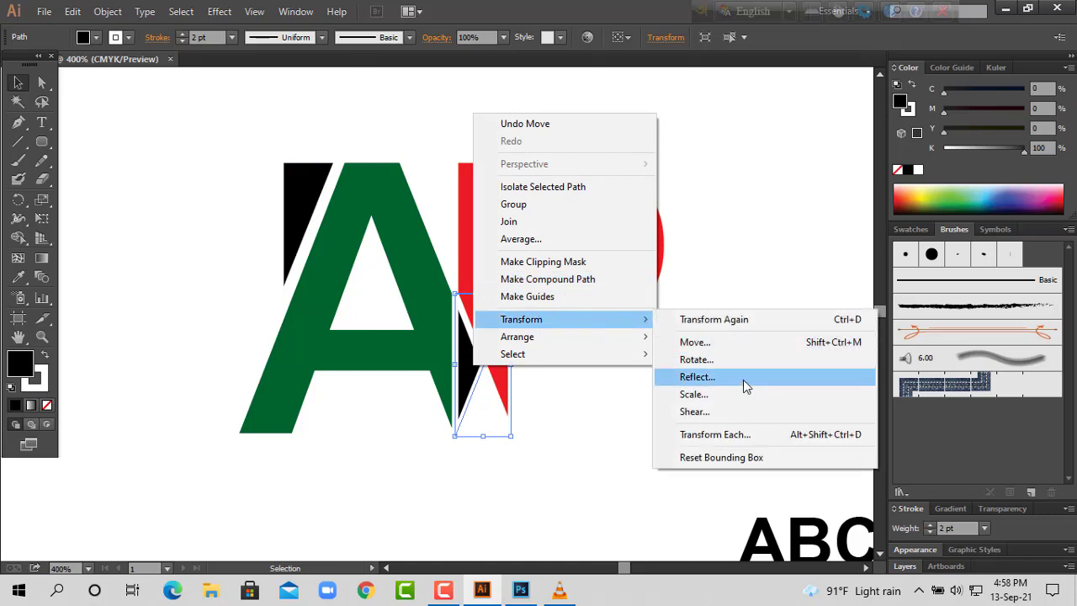
click(746, 385)
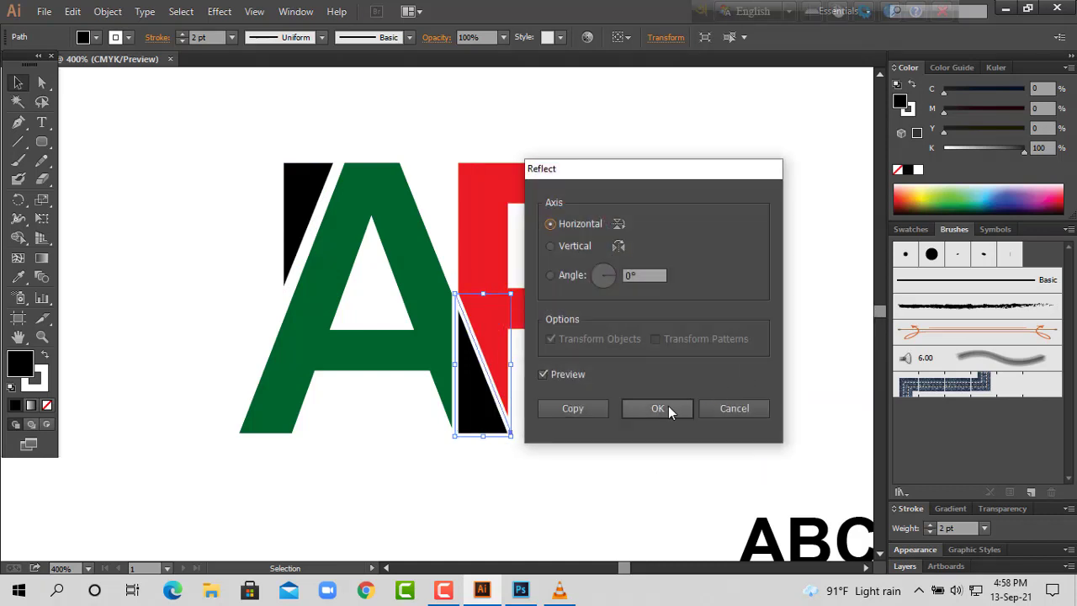
click(658, 408)
click(722, 364)
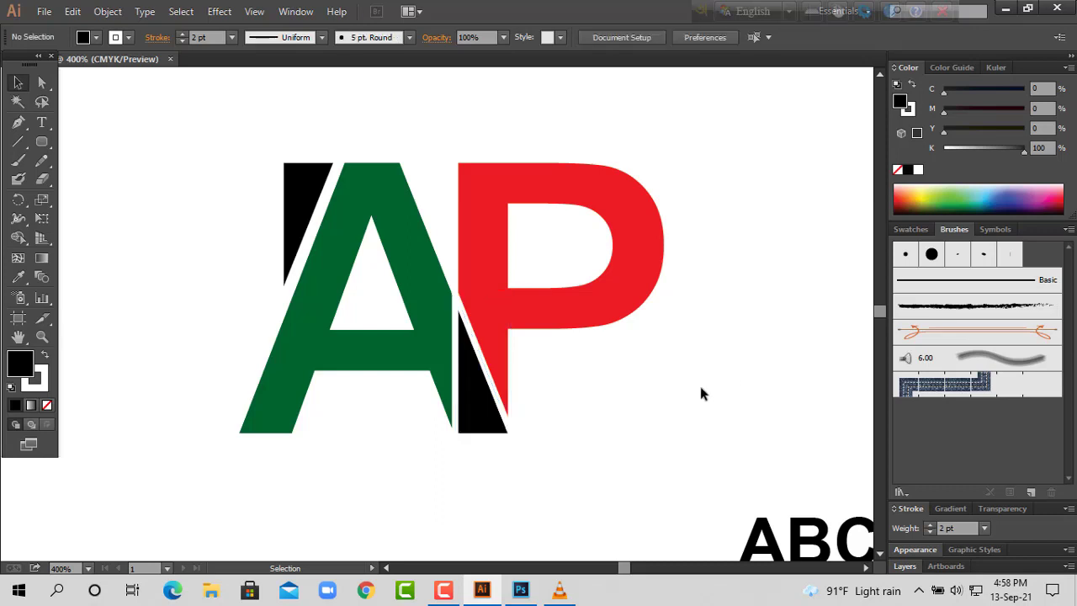
drag(614, 419, 602, 458)
- Fill the top-left triangle with orange, C0 M80 Y100 K0
click(295, 259)
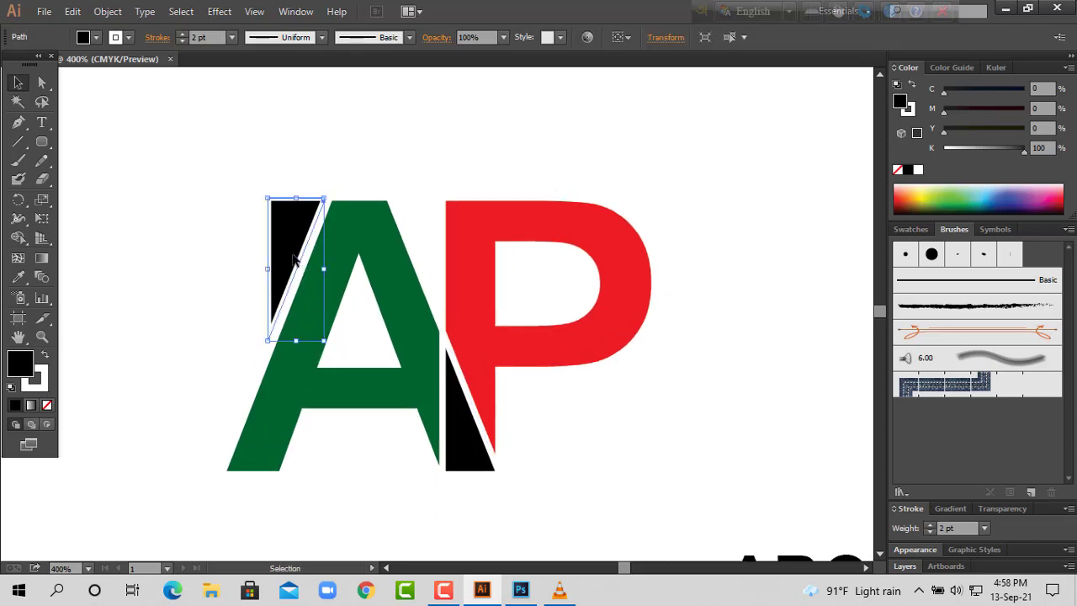
click(903, 197)
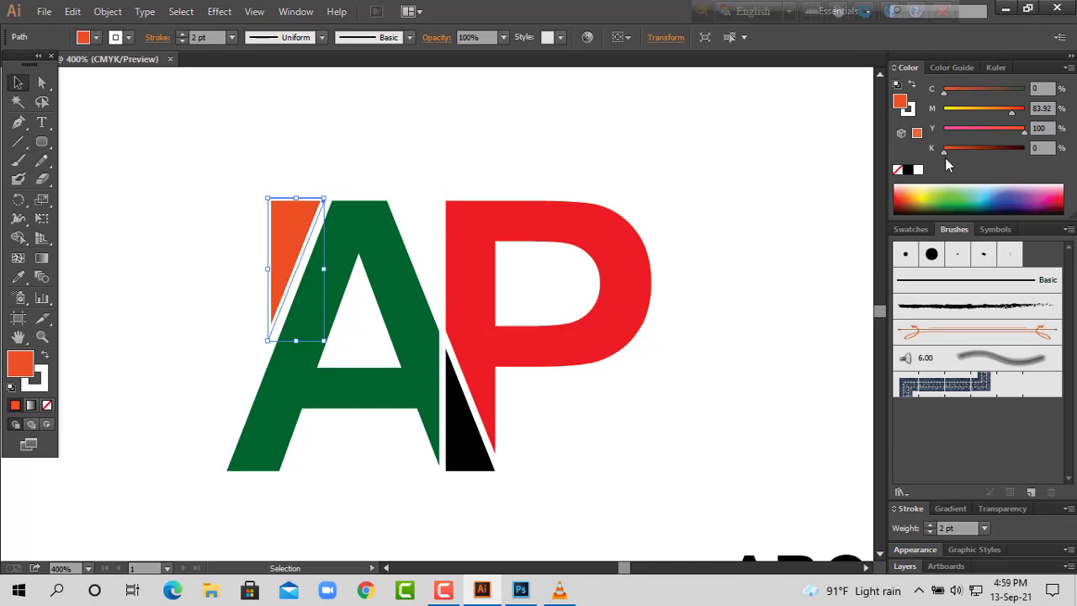
click(1050, 108)
key(Tab)
click(673, 414)
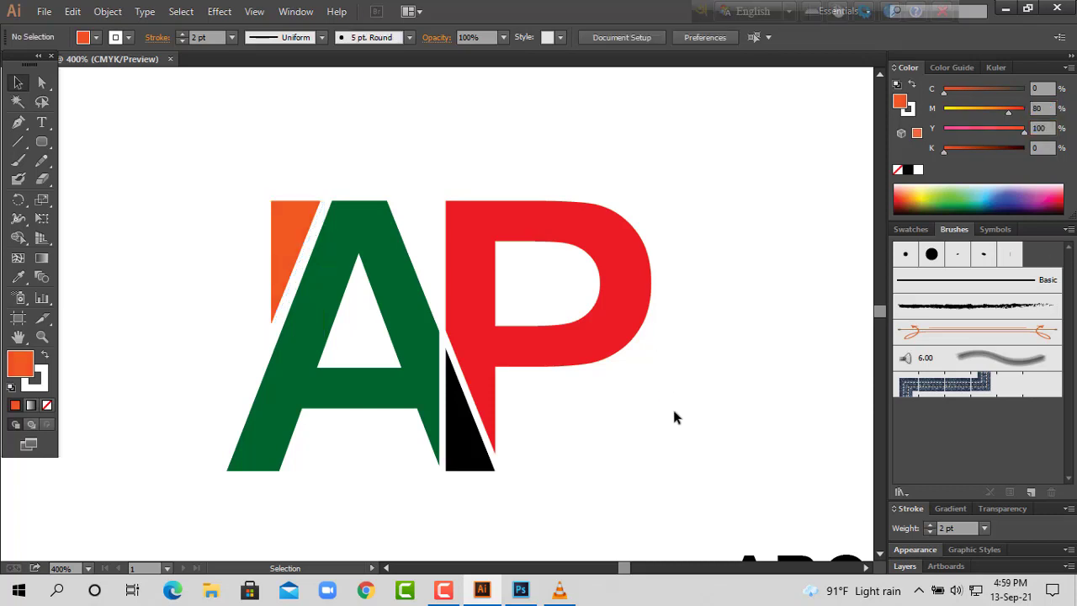
- Match the triangle beside the P to the same orange using the Eyedropper
click(474, 458)
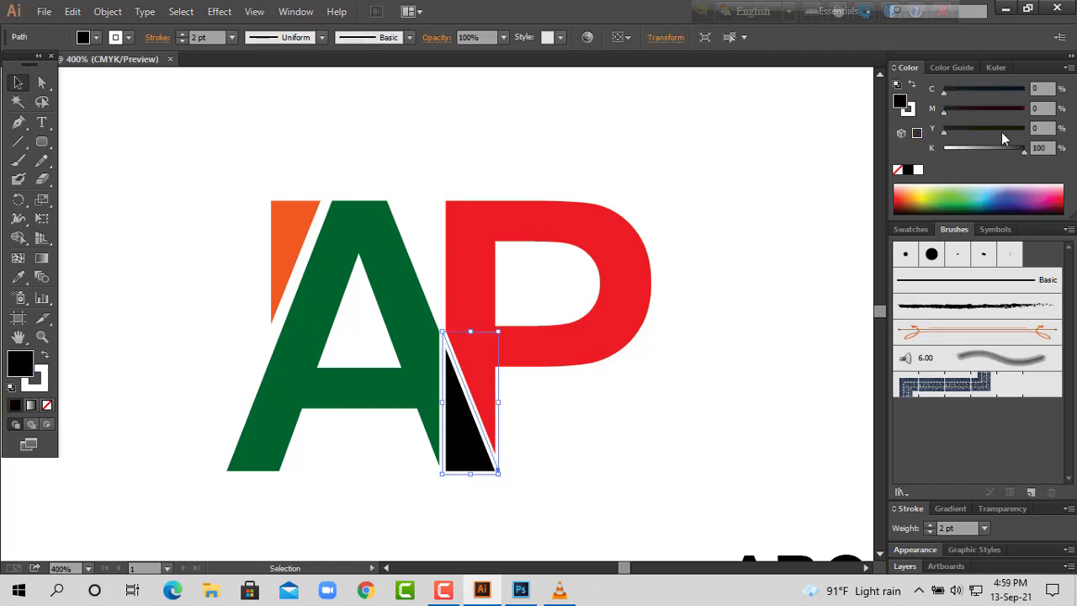
click(1001, 108)
click(1006, 131)
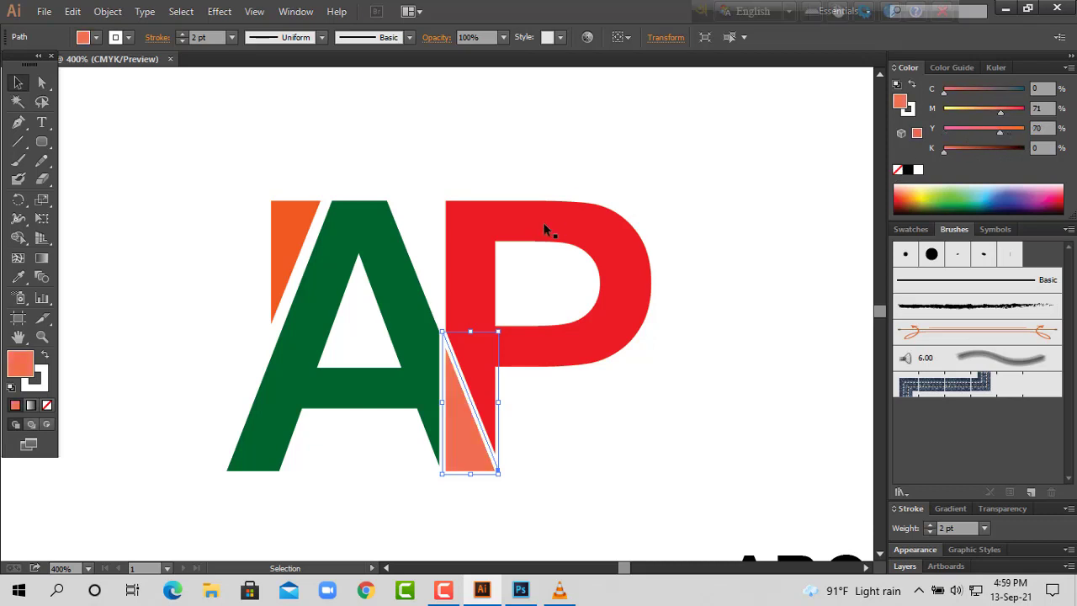
click(18, 277)
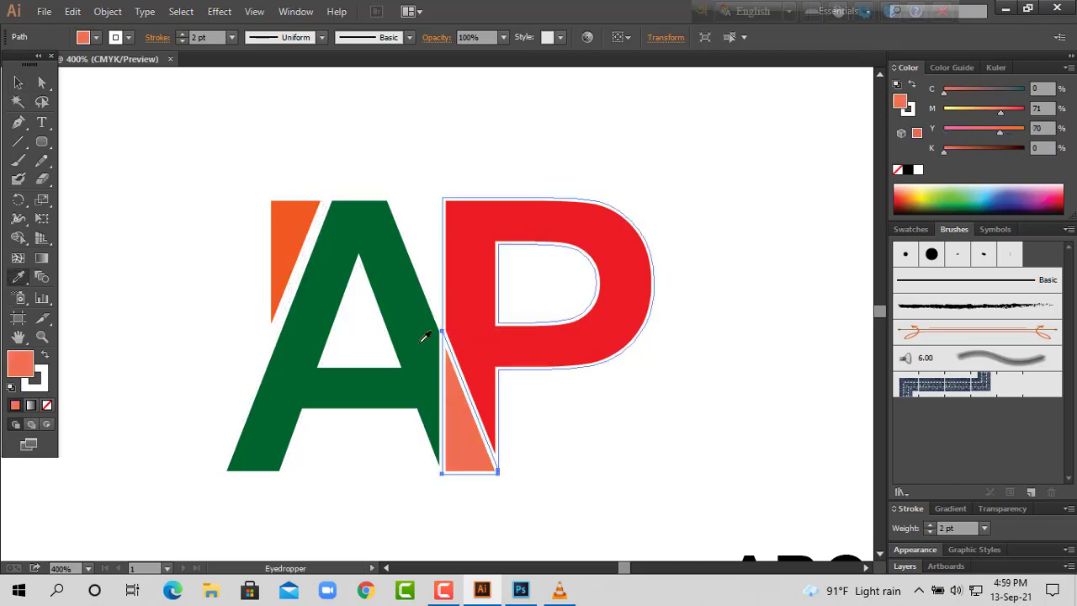
click(299, 222)
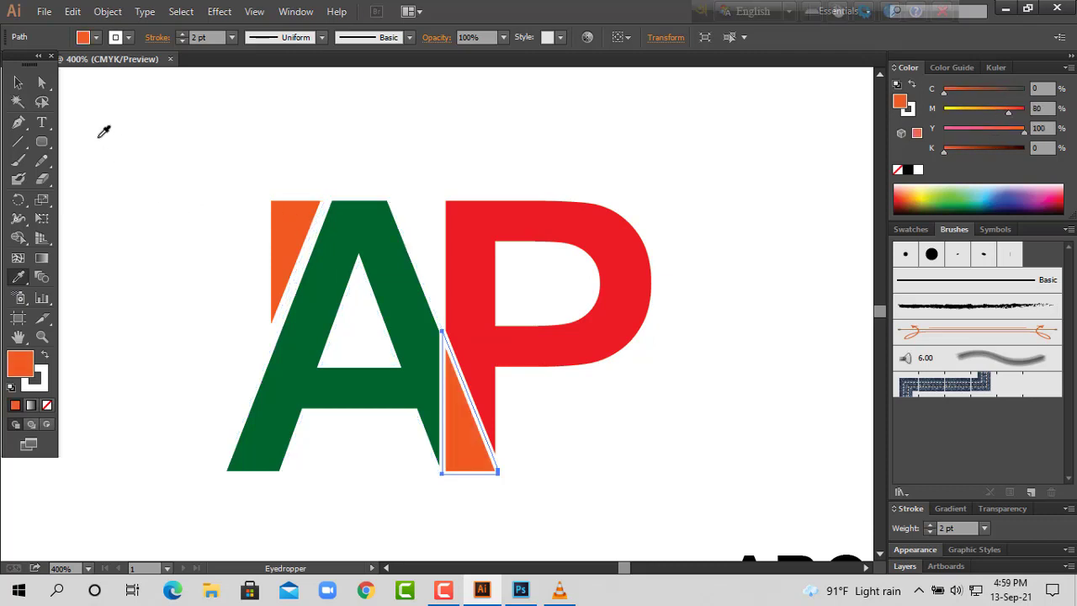
click(19, 82)
click(158, 135)
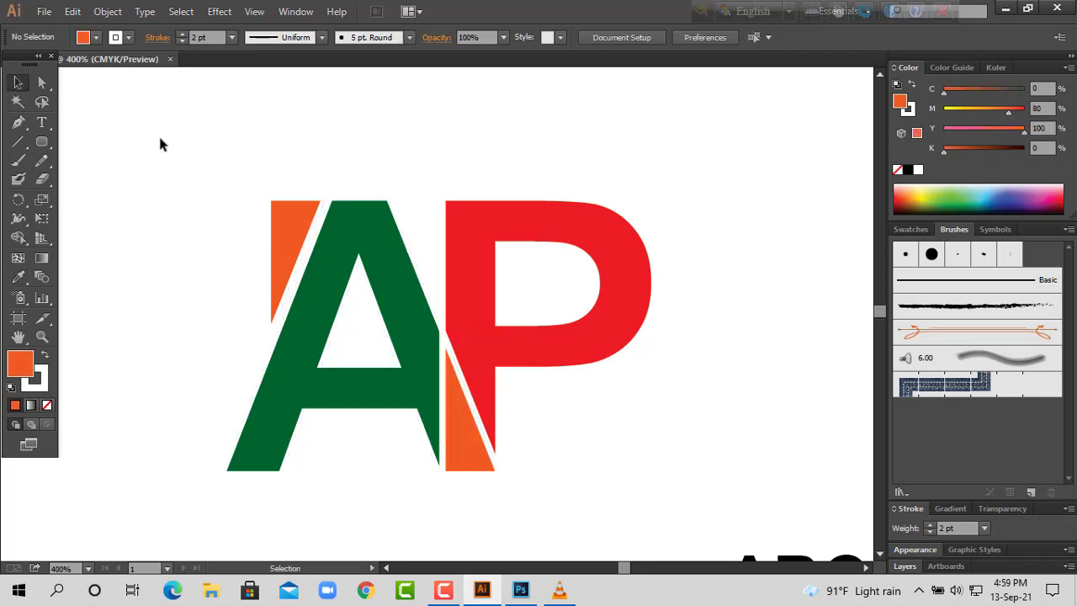
key(ctrl+minus)
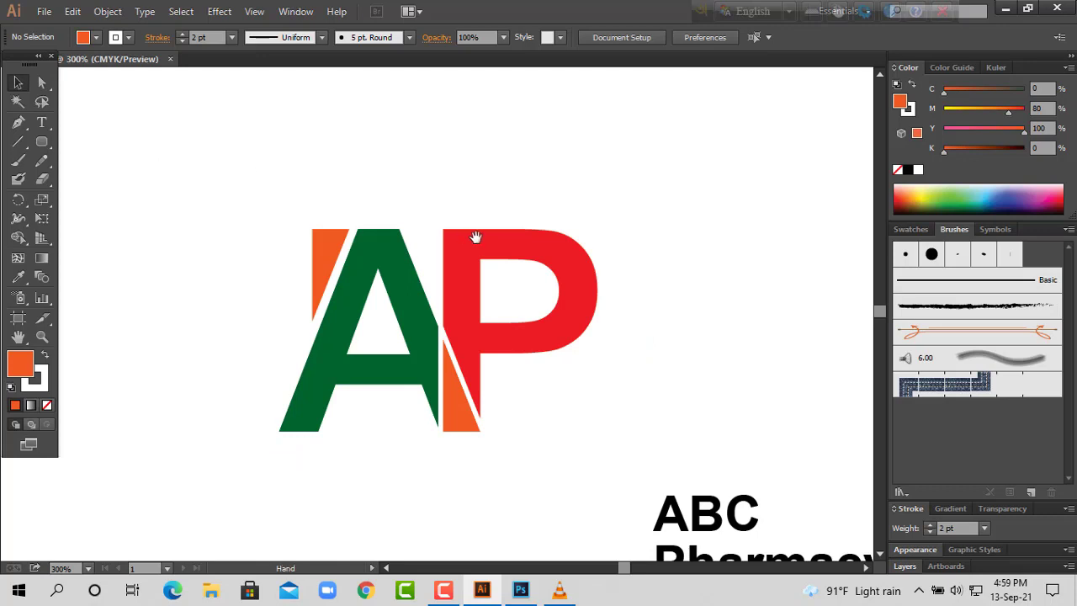
- Frame the AP logo and ABC Pharmacy text together, then pick the Rounded Rectangle tool
drag(473, 235, 482, 185)
drag(257, 140, 577, 402)
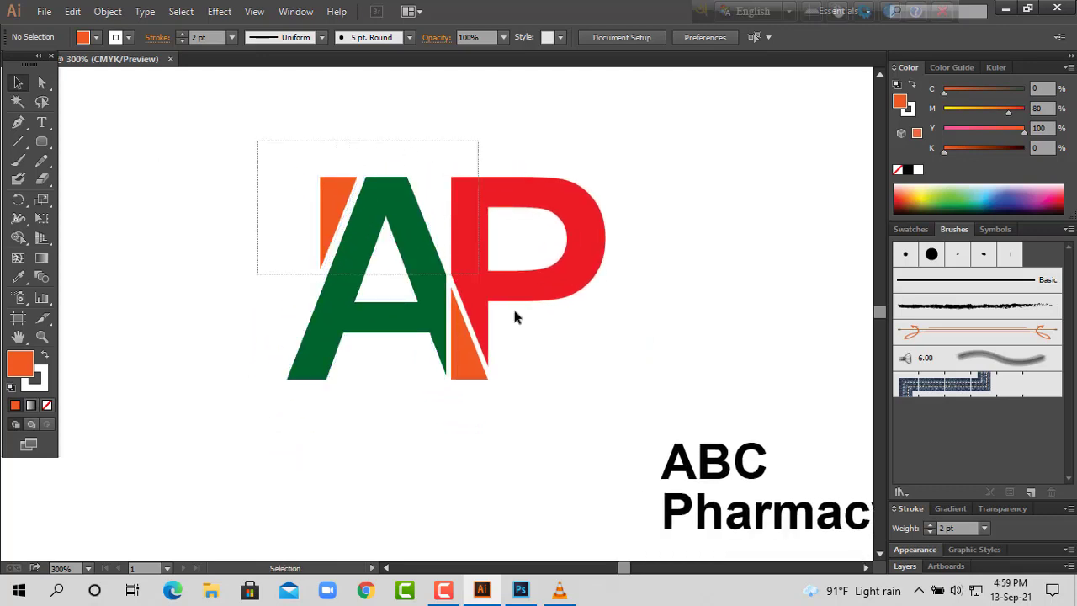
click(699, 307)
mouse_move(698, 309)
mouse_down()
mouse_move(623, 287)
mouse_move(648, 298)
mouse_up()
key(ctrl+minus)
key(ctrl+minus)
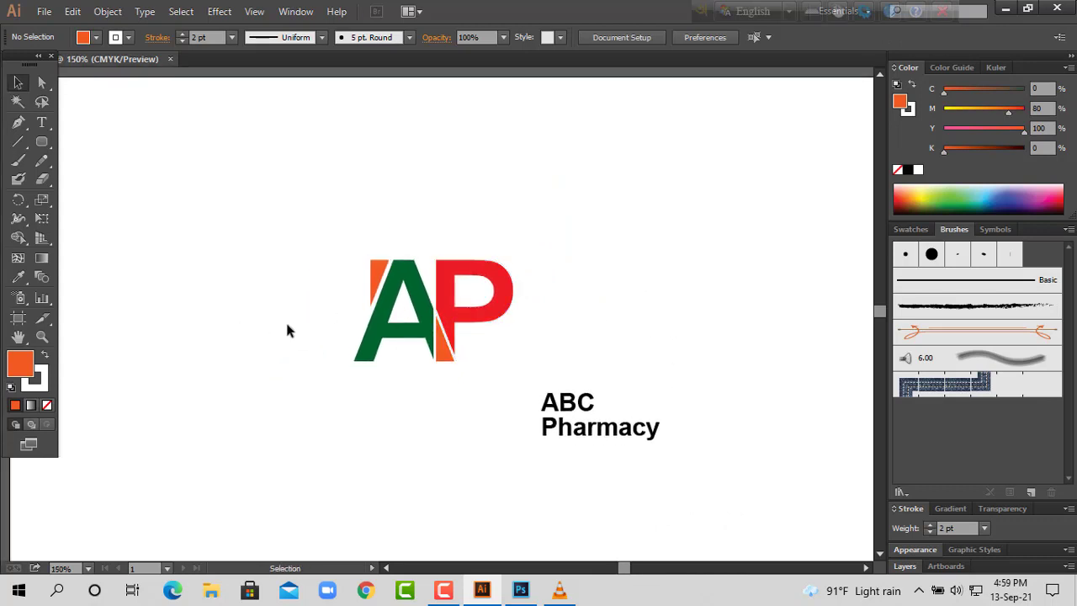
key(ctrl+plus)
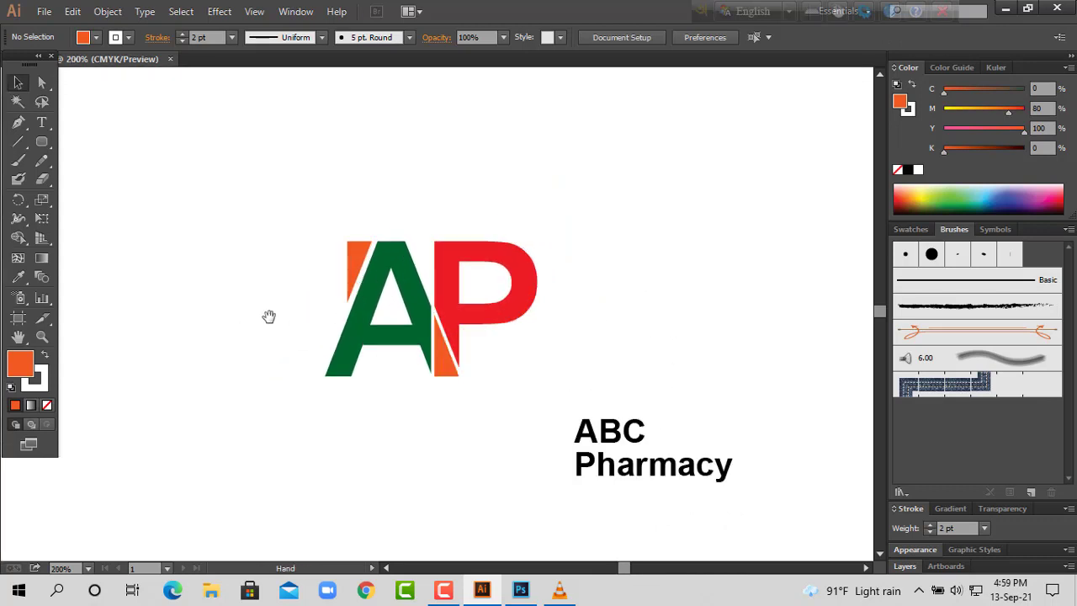
drag(241, 308, 258, 340)
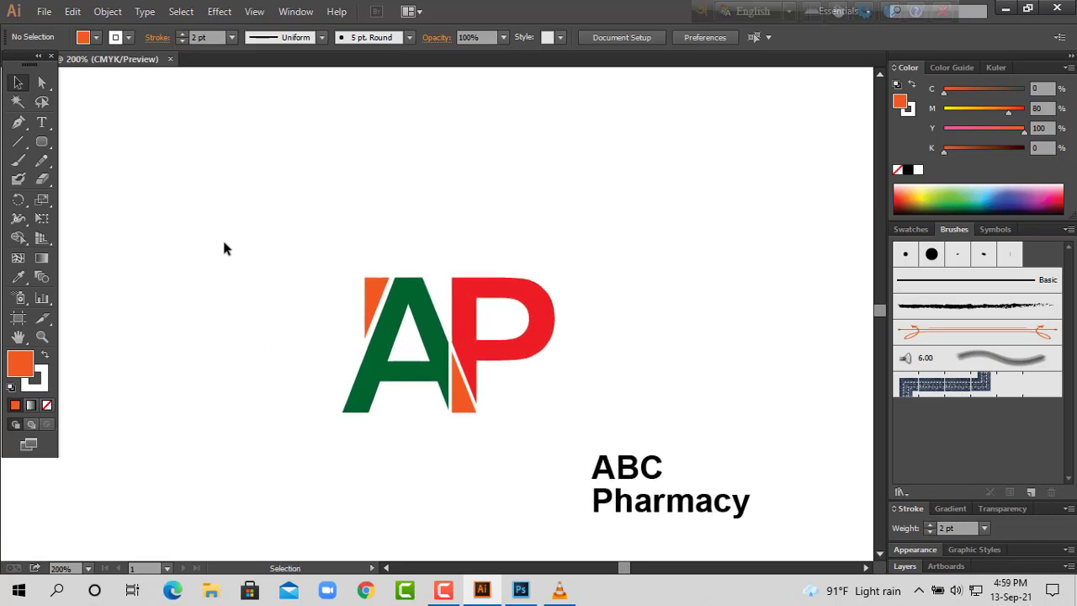
click(41, 141)
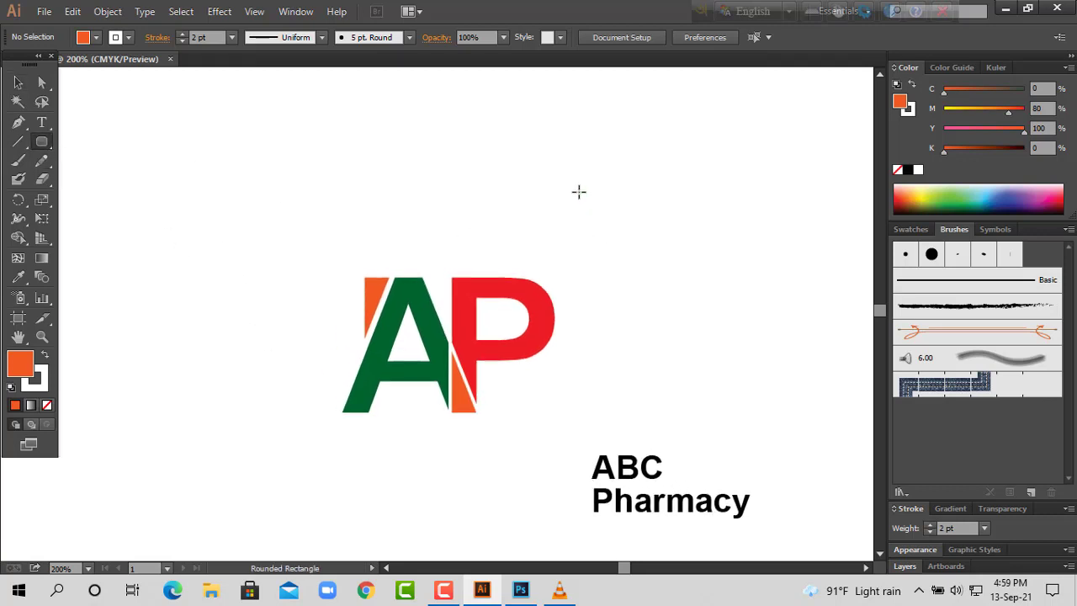
- Draw a small orange rounded rectangle above right of the P with no stroke
drag(580, 202, 647, 219)
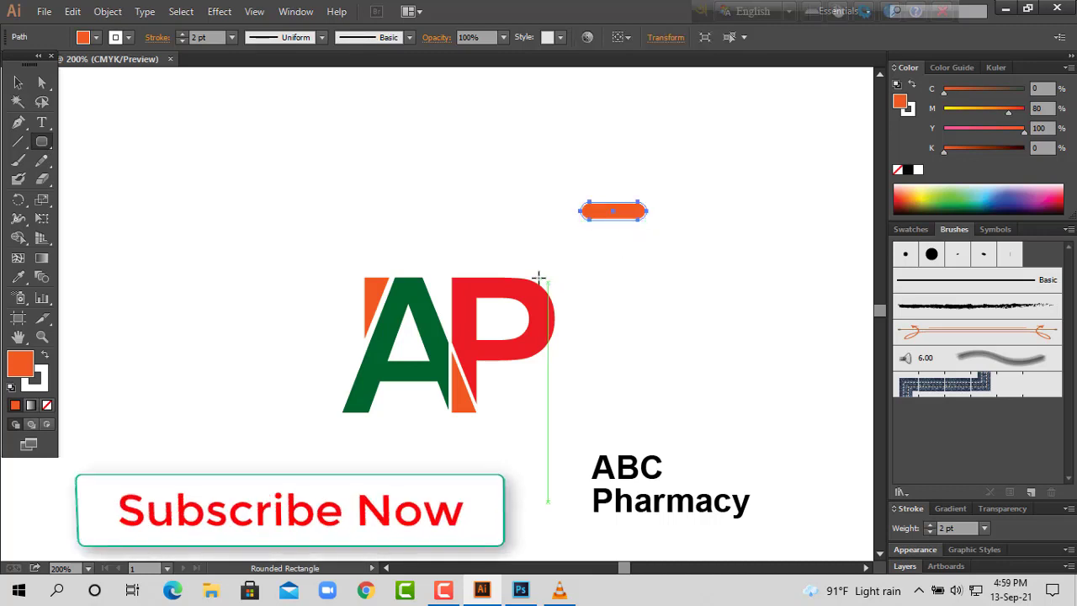
key(x)
click(47, 404)
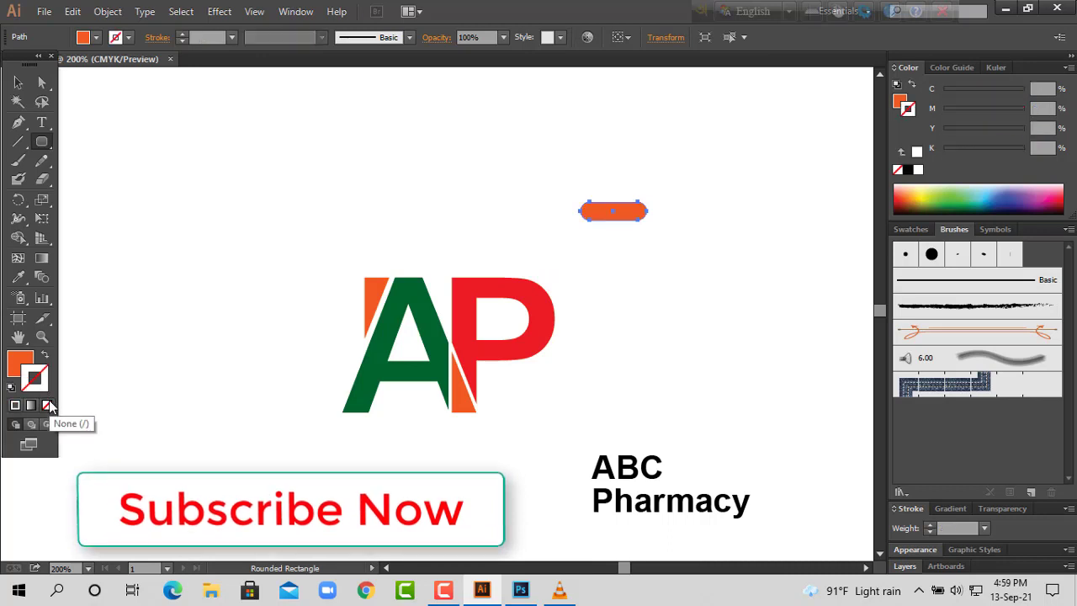
- Make the pill slightly taller and move it down beside the P
key(v)
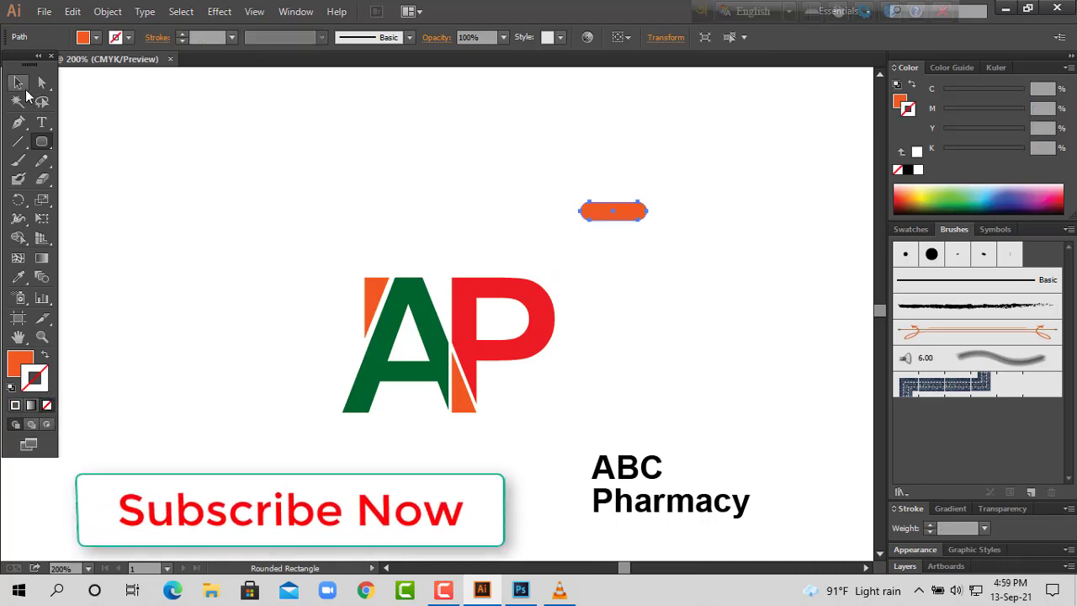
drag(616, 220, 618, 226)
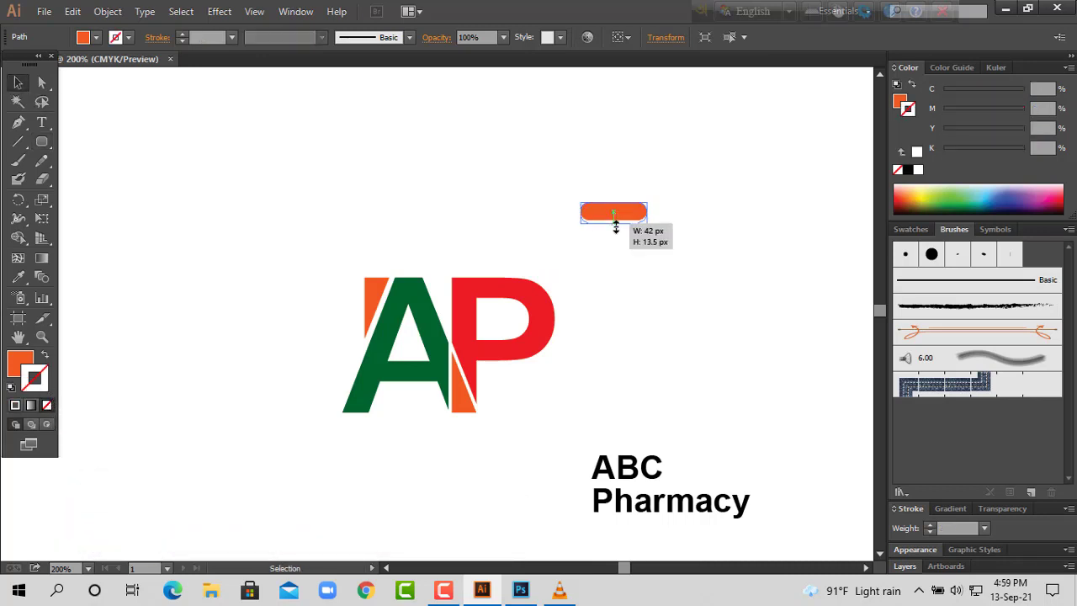
click(671, 249)
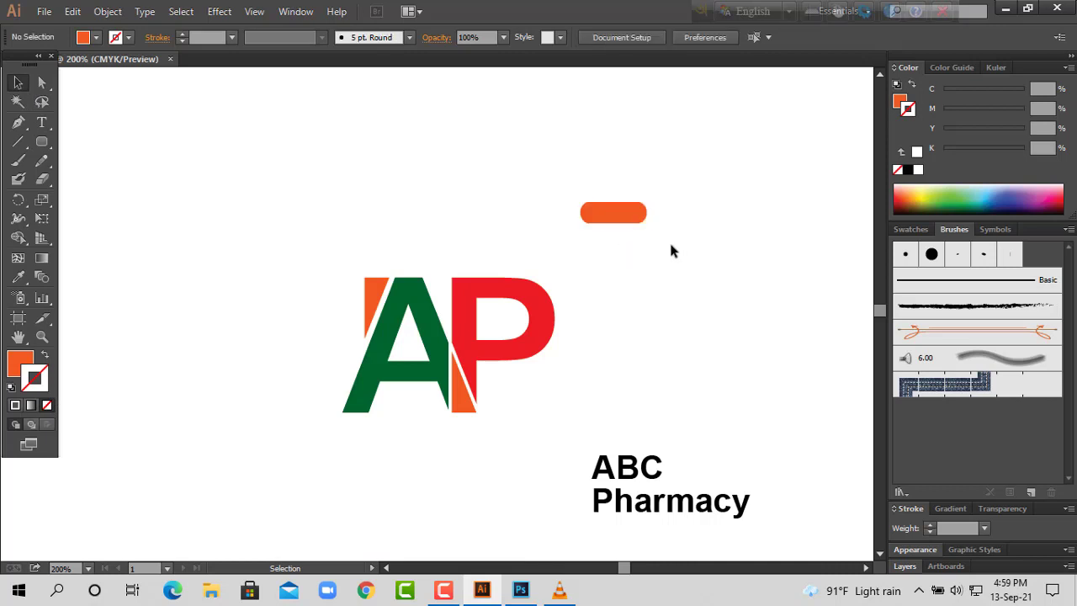
click(633, 217)
key(ctrl+plus)
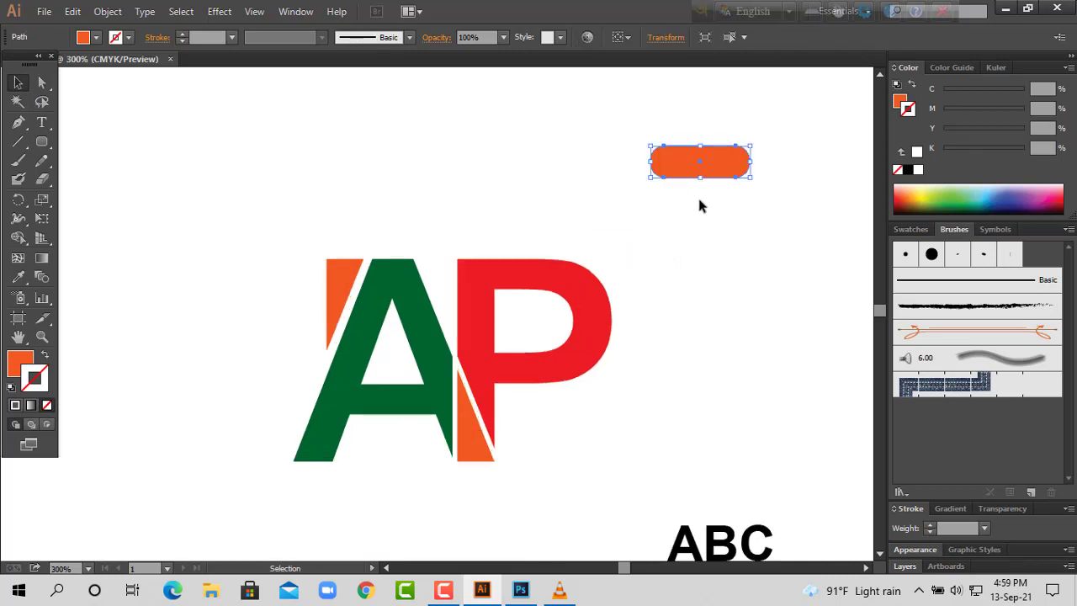
drag(700, 172, 730, 279)
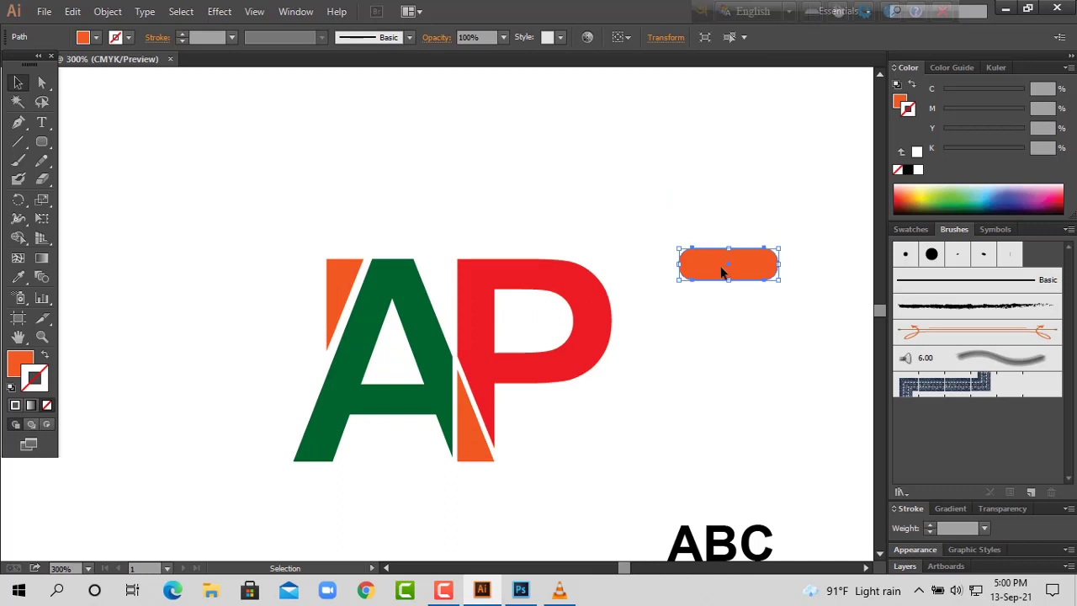
- Copy the orange pill and paste a copy in front of it
click(83, 13)
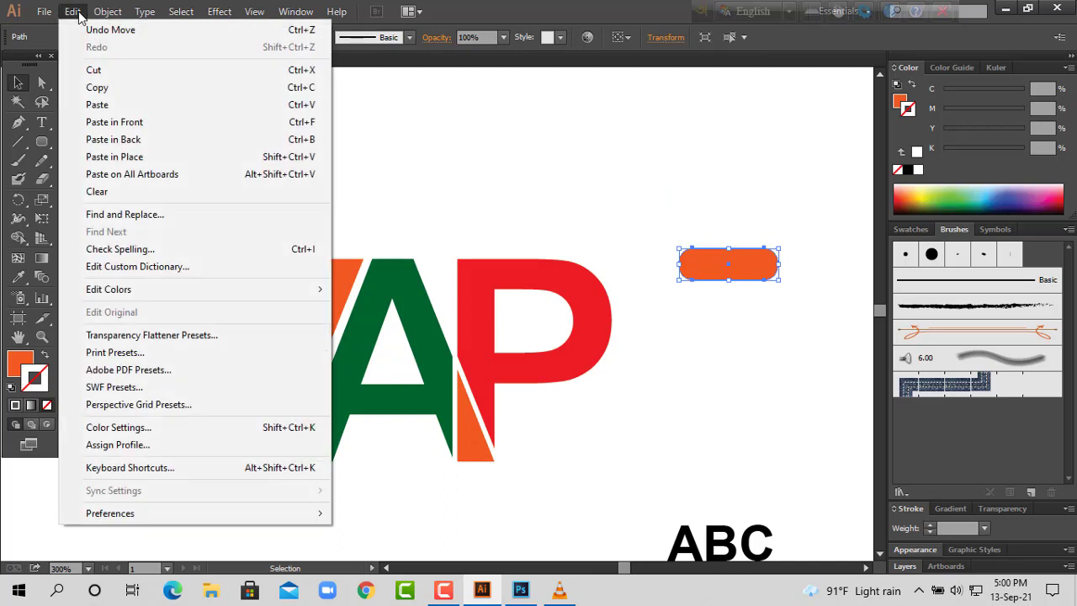
click(116, 99)
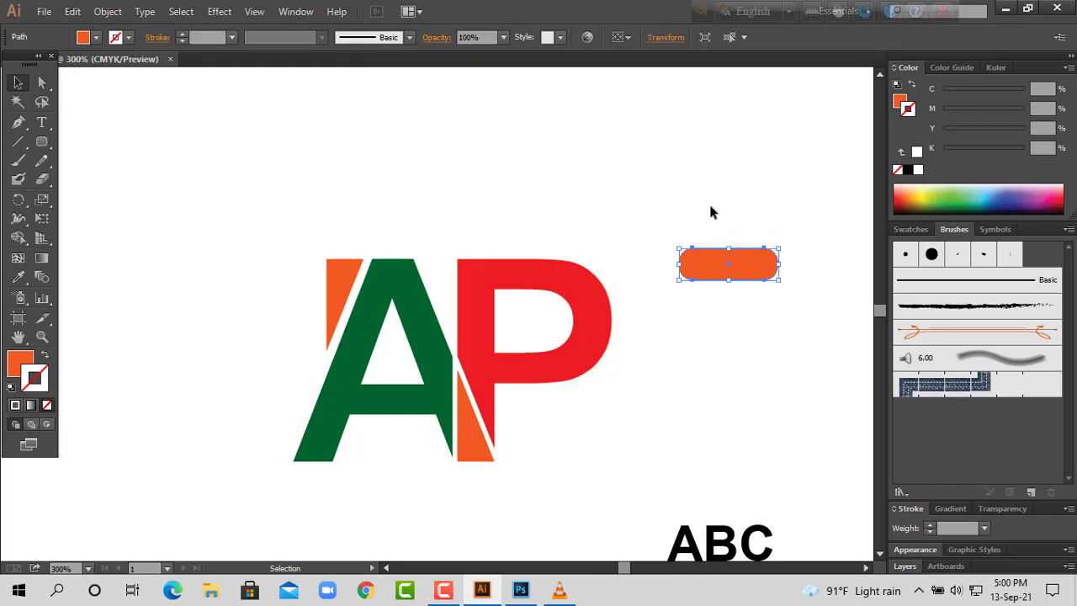
drag(742, 265, 688, 232)
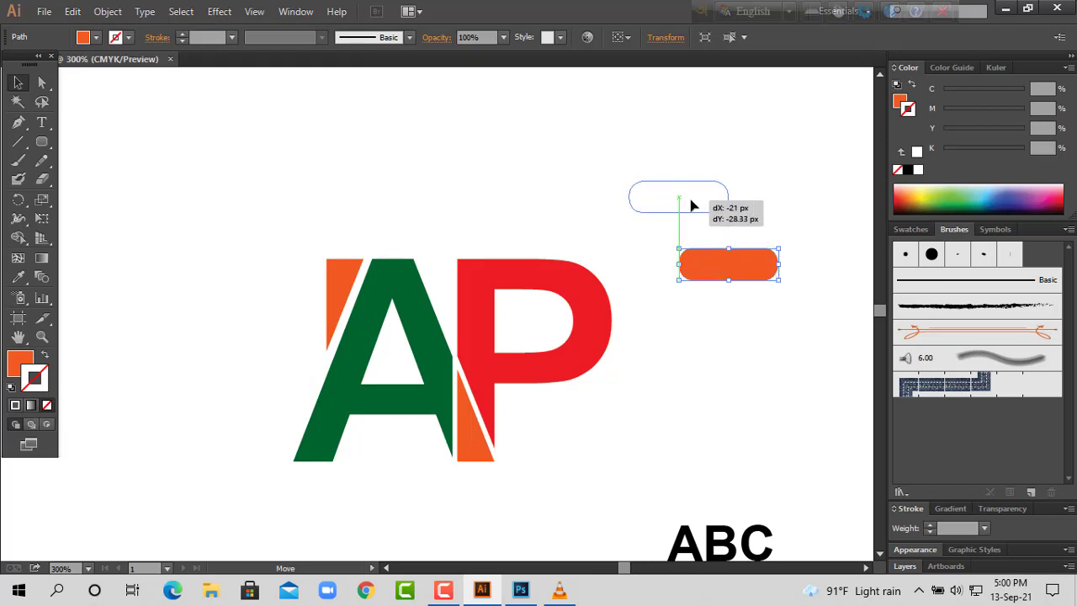
click(76, 13)
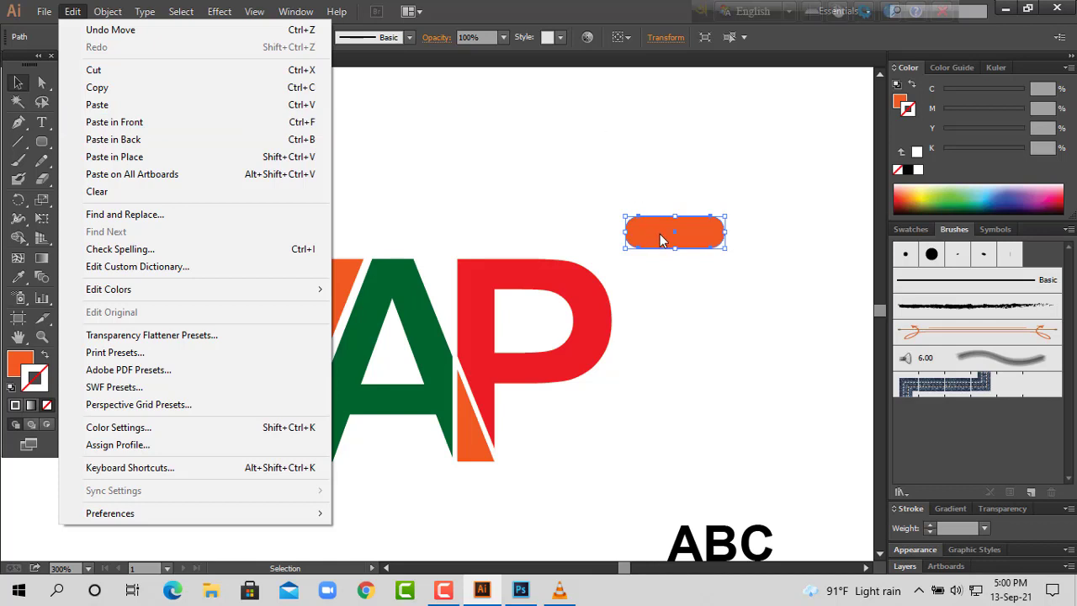
click(171, 125)
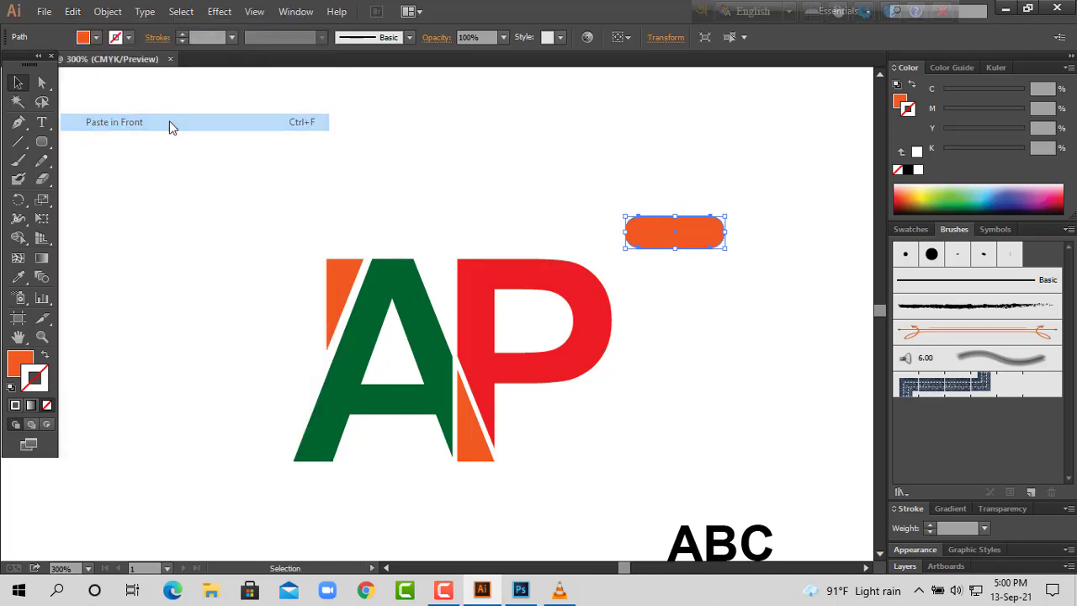
drag(675, 233, 728, 265)
key(ctrl+z)
key(ctrl+z)
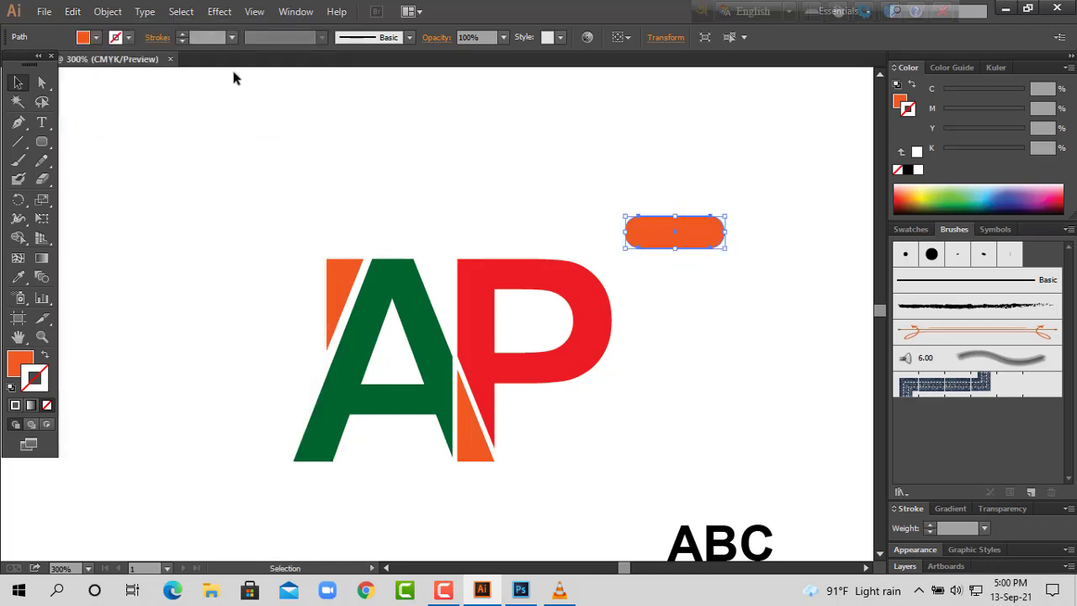
- Paste another copy behind, then undo and remove the extra duplicate pill
click(73, 11)
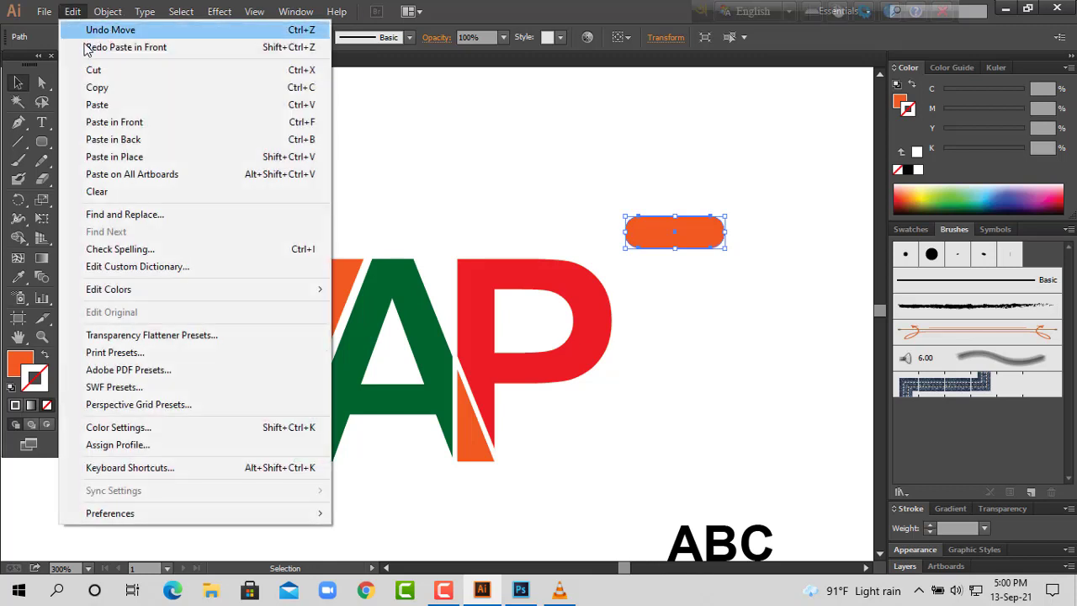
click(154, 124)
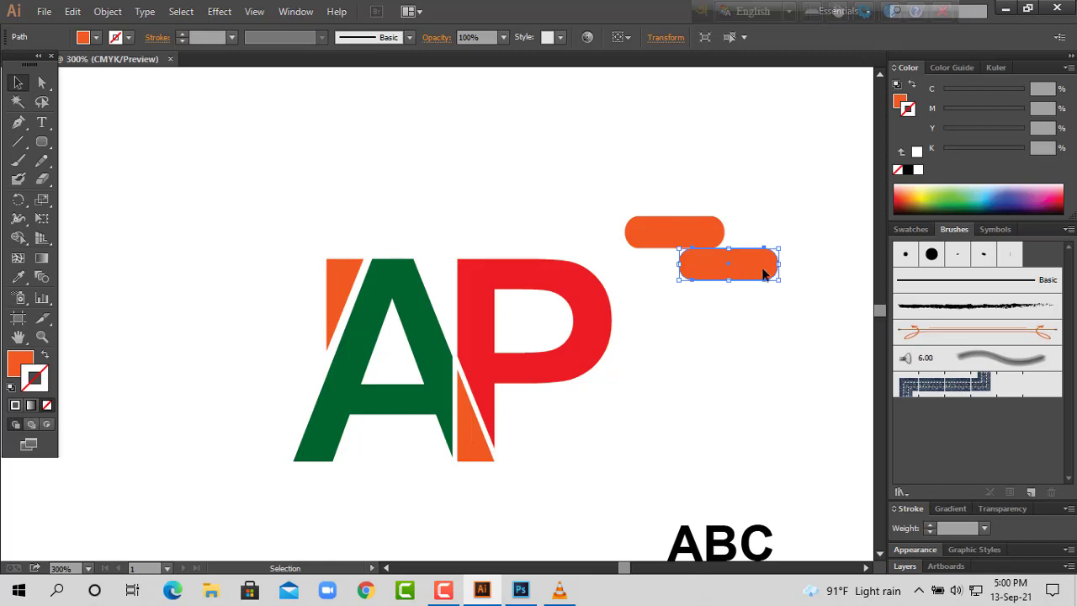
drag(764, 271, 714, 239)
click(748, 290)
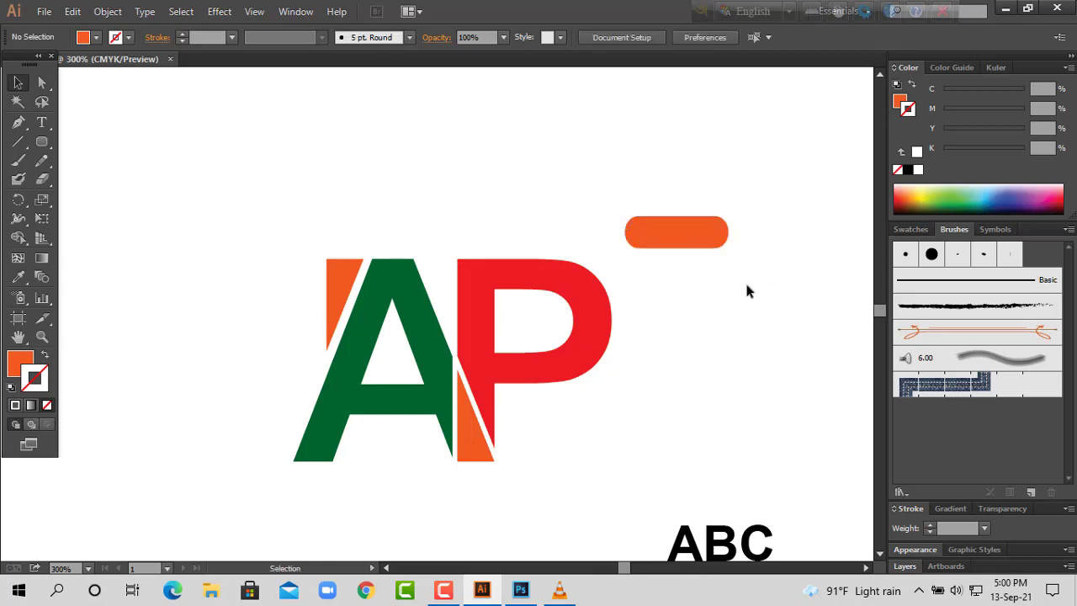
click(722, 238)
click(770, 263)
key(ctrl+z)
click(802, 308)
key(ctrl+shift+z)
- Copy the remaining pill, paste it in front, and shorten the copy to the right half
click(663, 230)
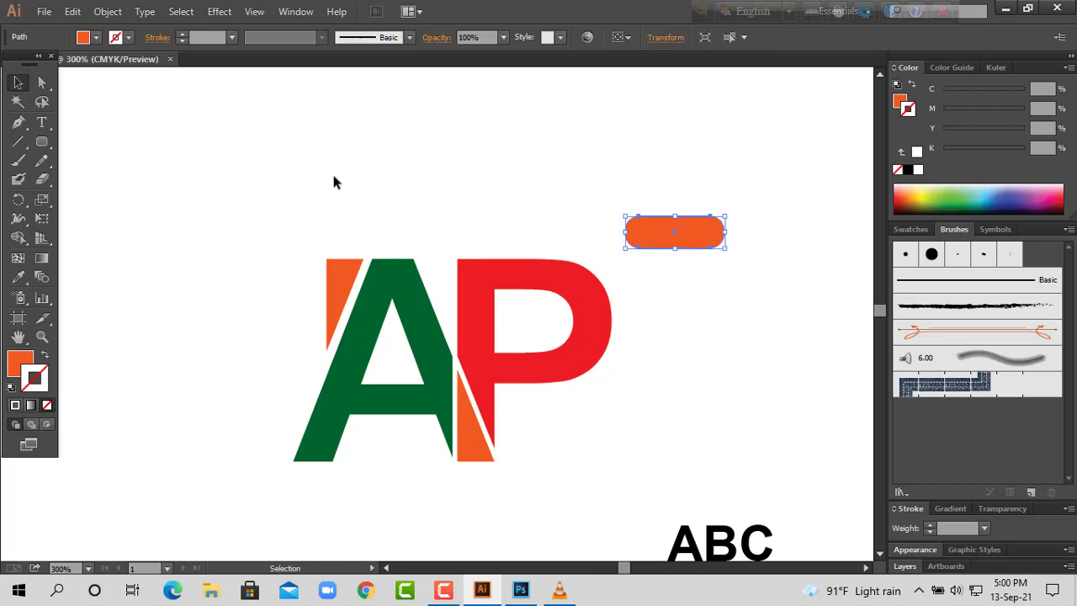
click(108, 11)
mouse_move(72, 11)
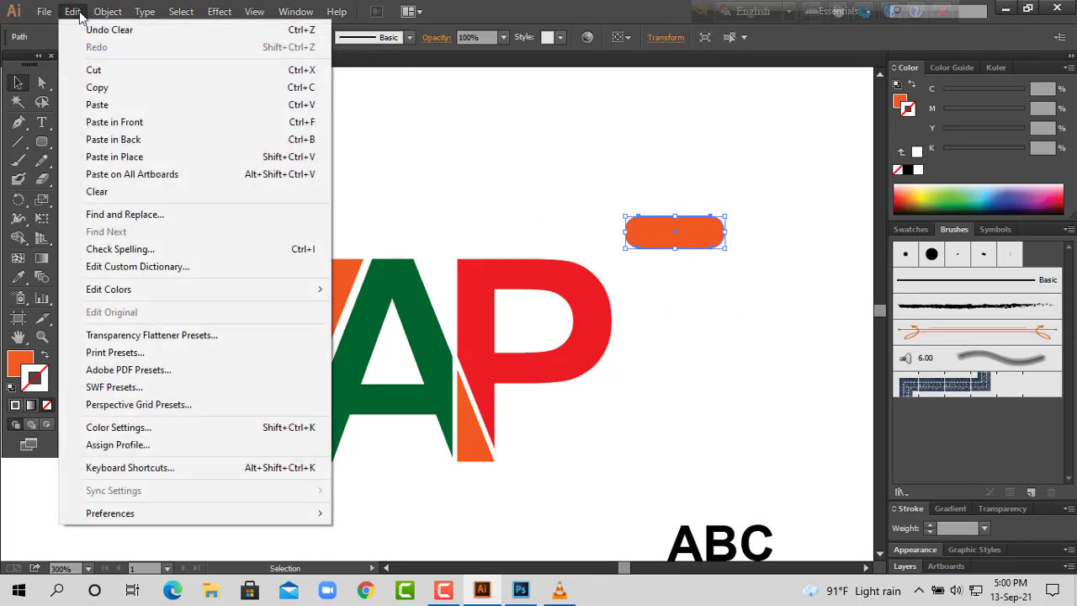
click(120, 87)
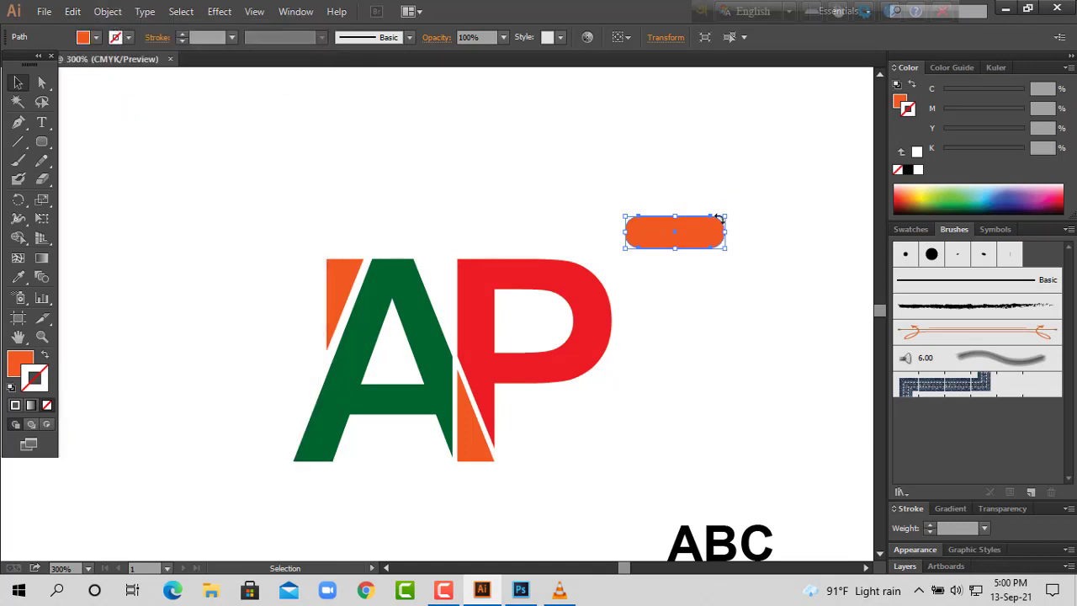
click(118, 12)
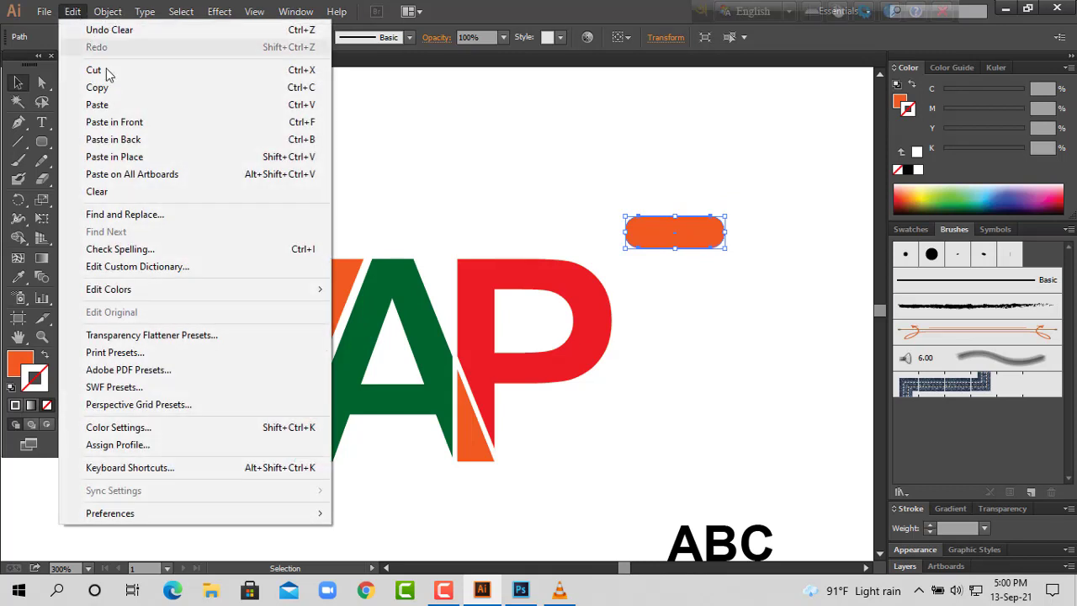
click(155, 124)
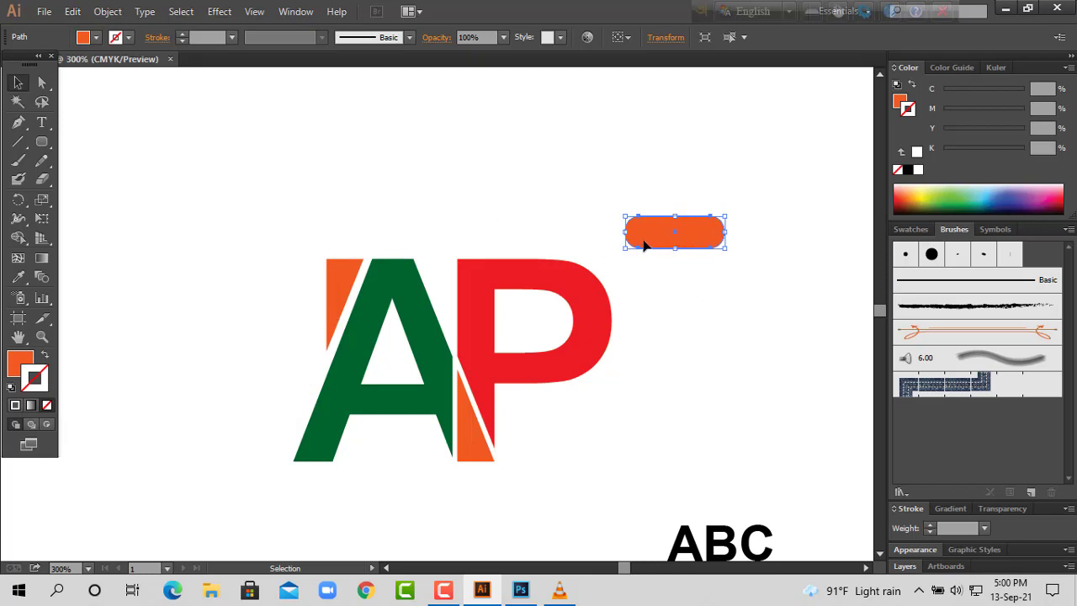
drag(625, 232, 668, 230)
- Set the front copy's fill to red (C0 M100 Y100 K0)
click(20, 360)
drag(948, 151, 925, 156)
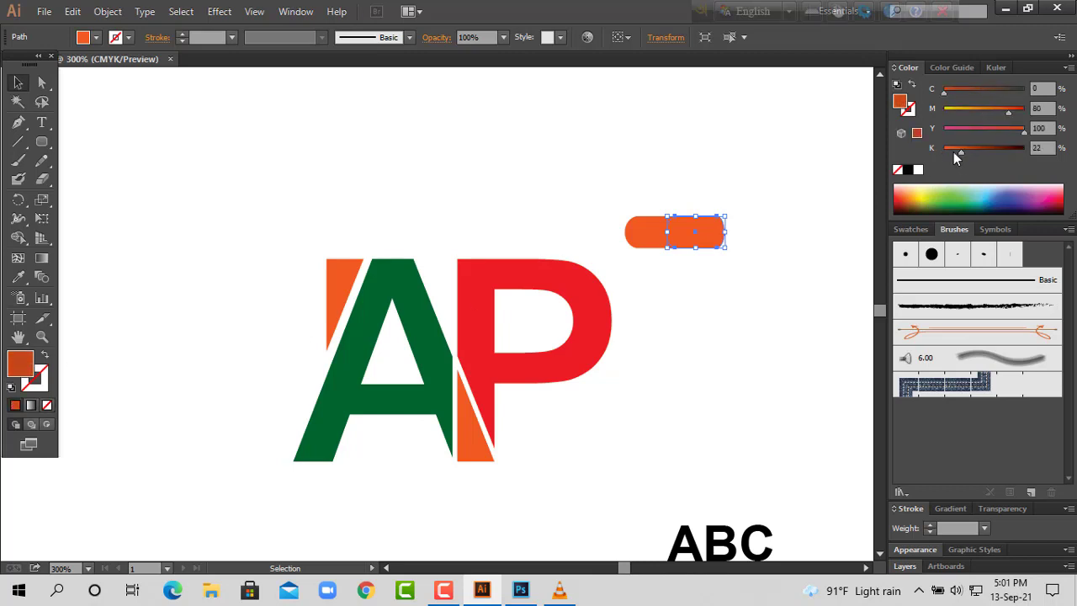
drag(1016, 113, 1028, 112)
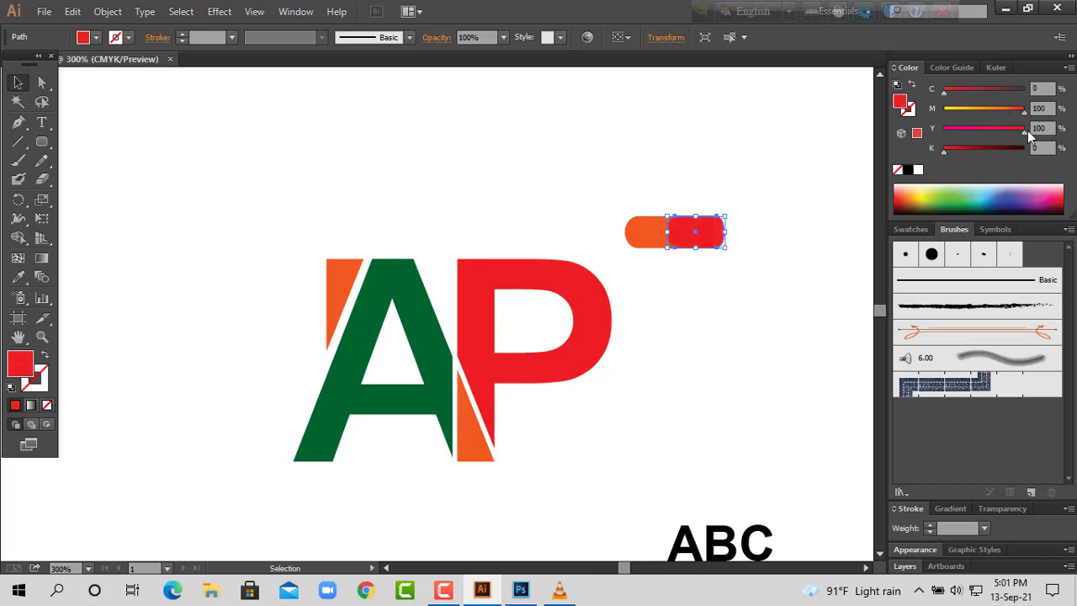
click(774, 294)
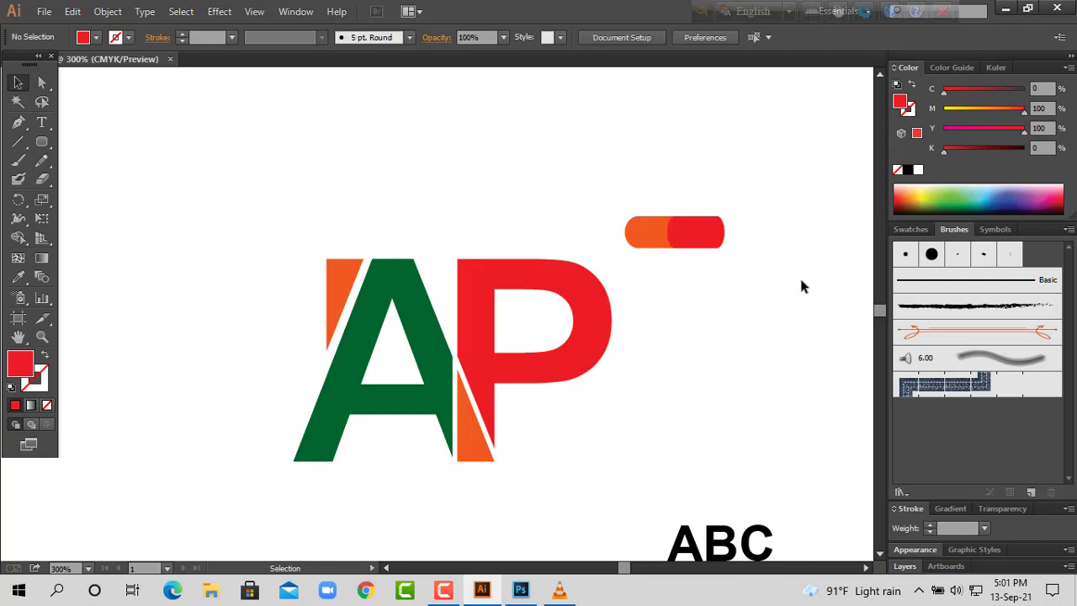
- Select both the orange and red halves and group them into one pill
mouse_move(620, 175)
mouse_down()
mouse_move(737, 244)
mouse_move(720, 233)
mouse_up()
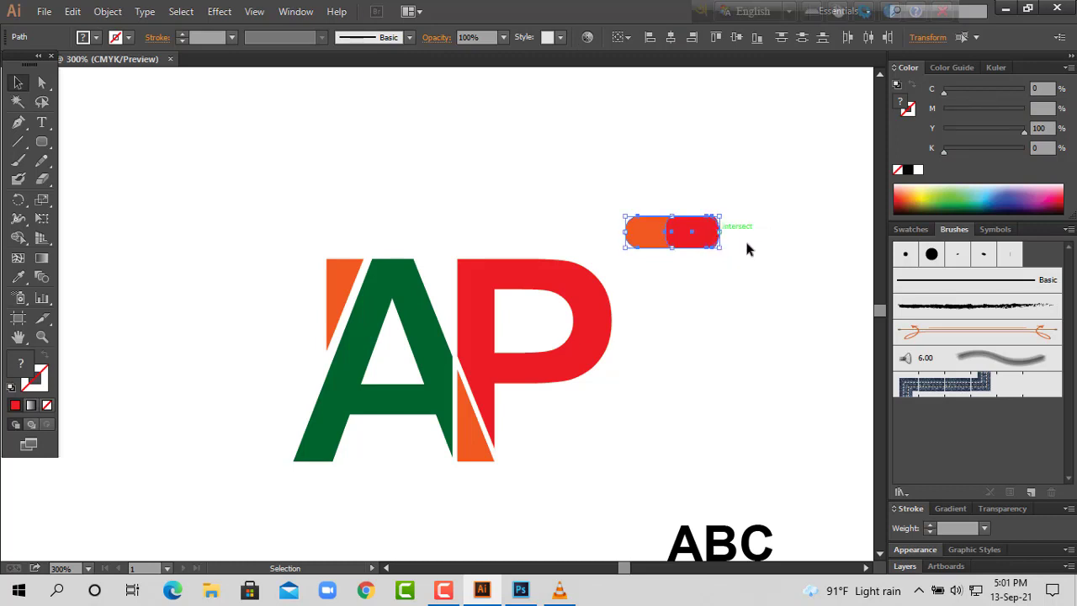
click(756, 245)
drag(622, 183, 760, 258)
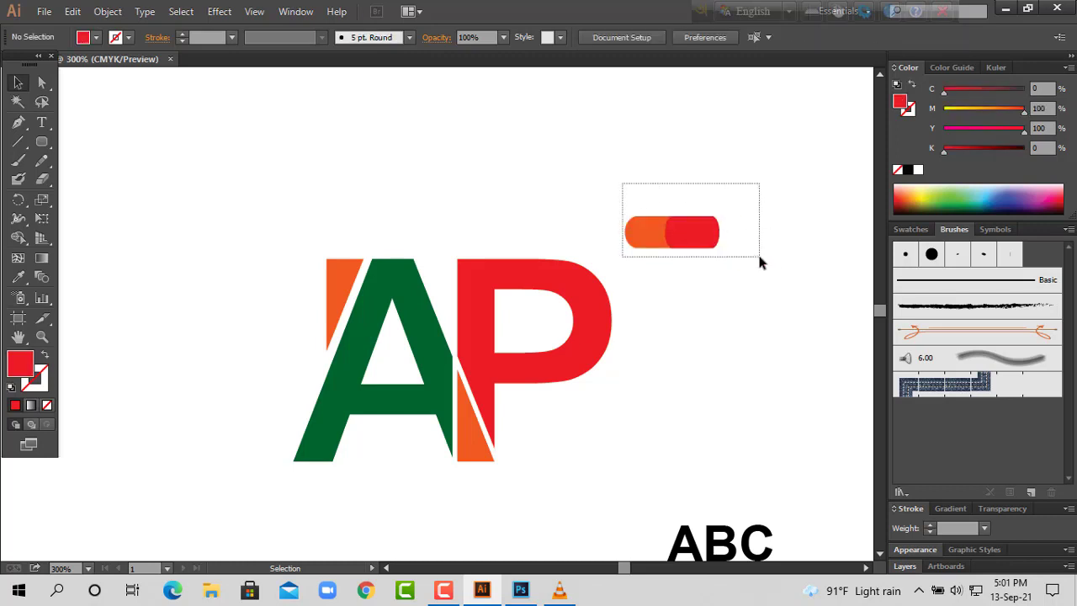
right_click(695, 234)
click(752, 313)
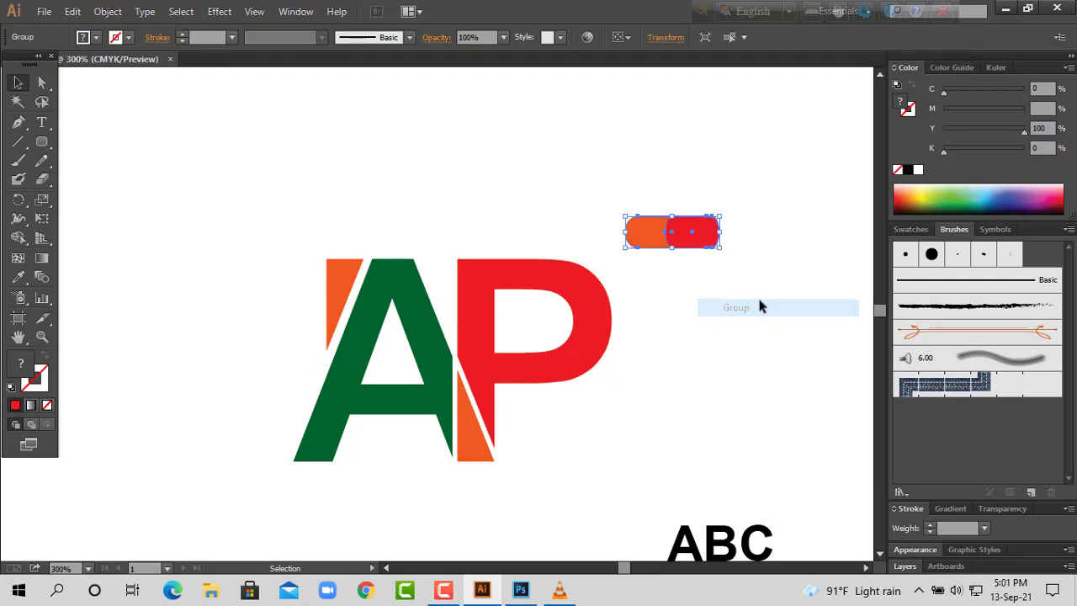
drag(745, 399, 701, 304)
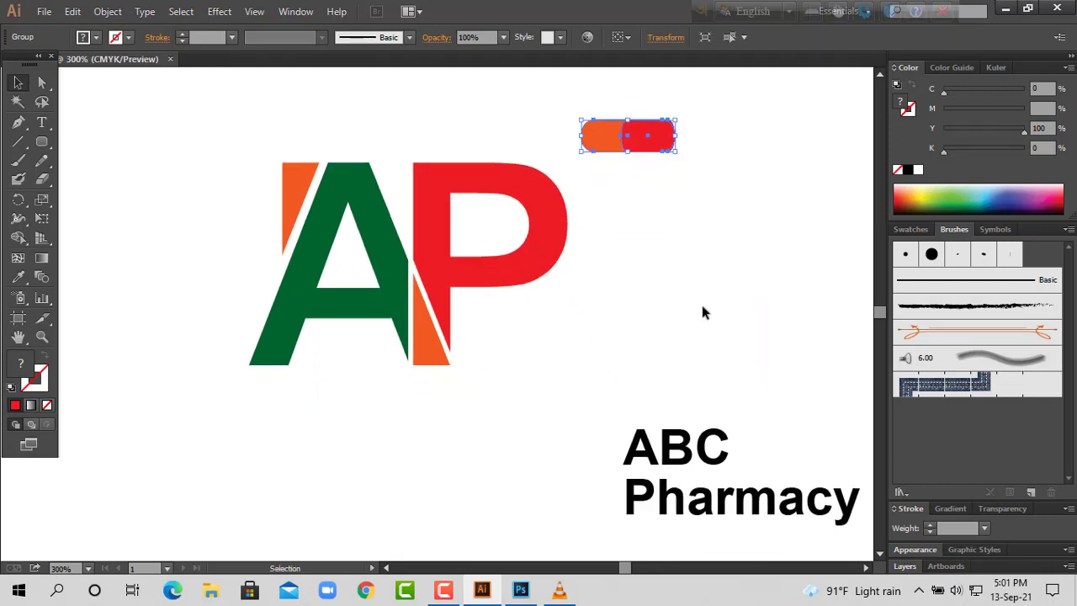
key(ctrl+minus)
click(722, 325)
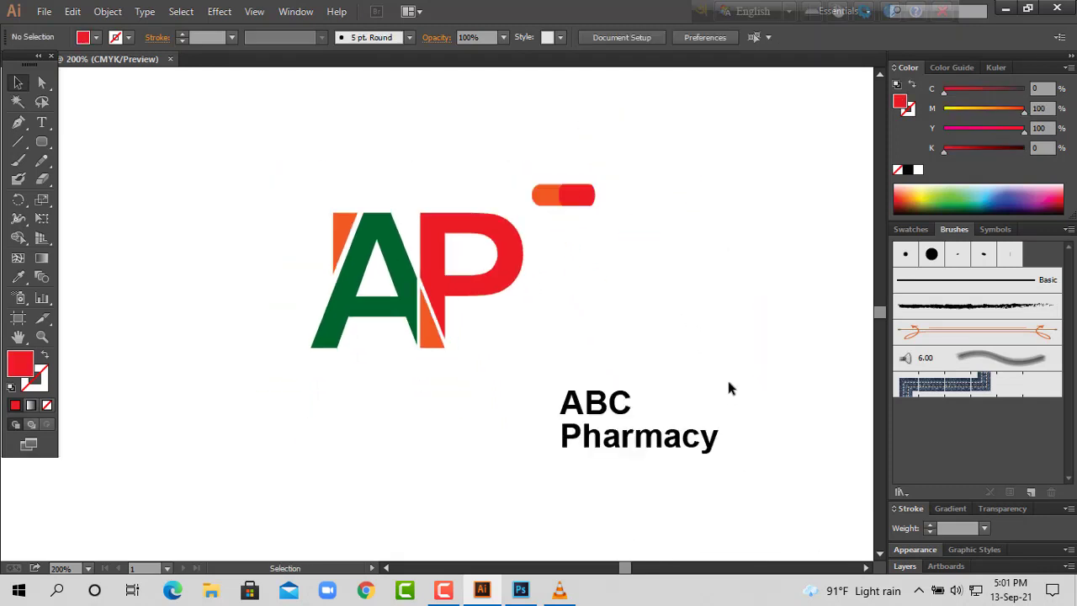
- Move the ABC Pharmacy text closer and mix a green fill for it in the Color panel
drag(664, 440, 613, 389)
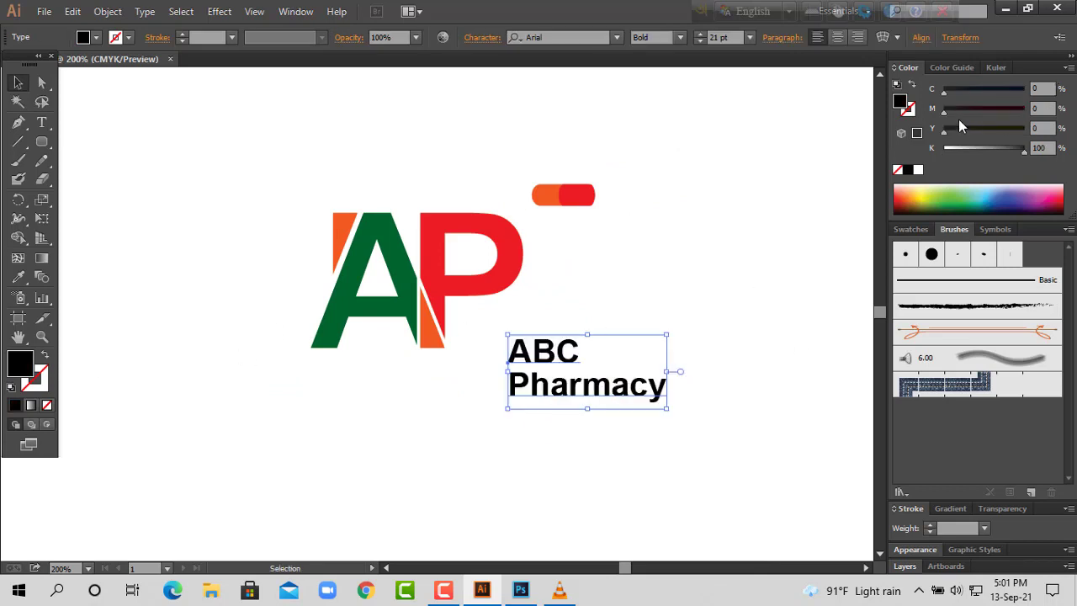
mouse_move(948, 110)
mouse_down()
mouse_move(1008, 117)
mouse_move(783, 190)
mouse_up()
drag(945, 133, 1025, 131)
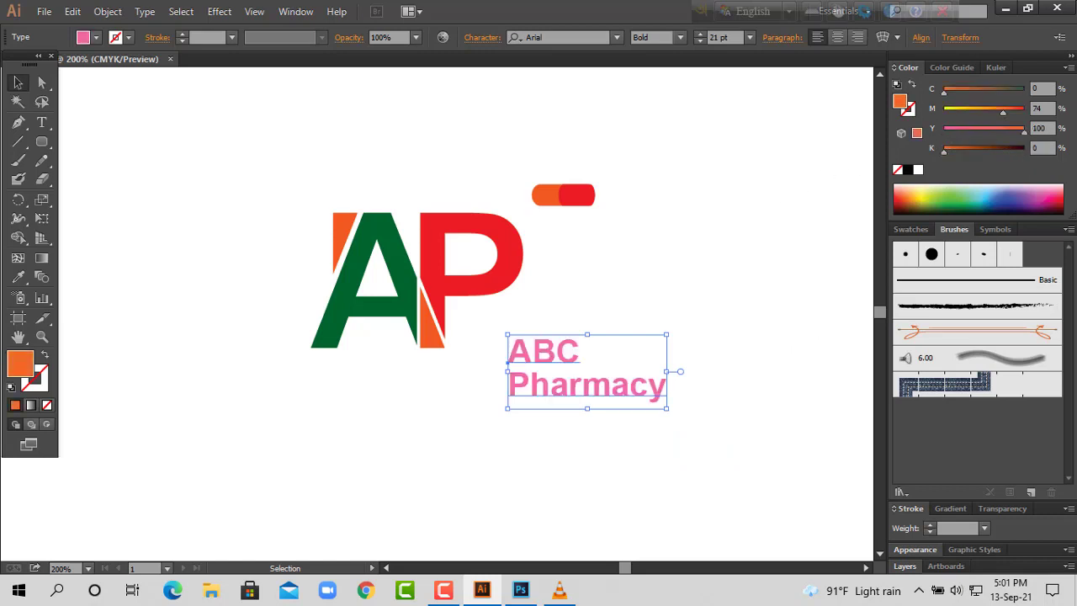
drag(945, 91, 1030, 94)
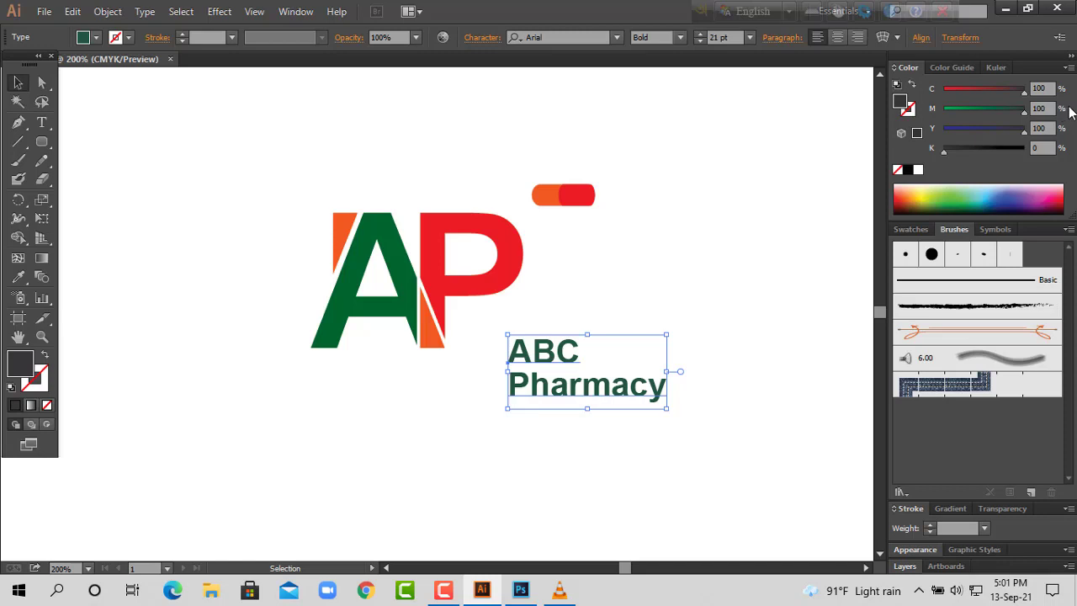
key(Return)
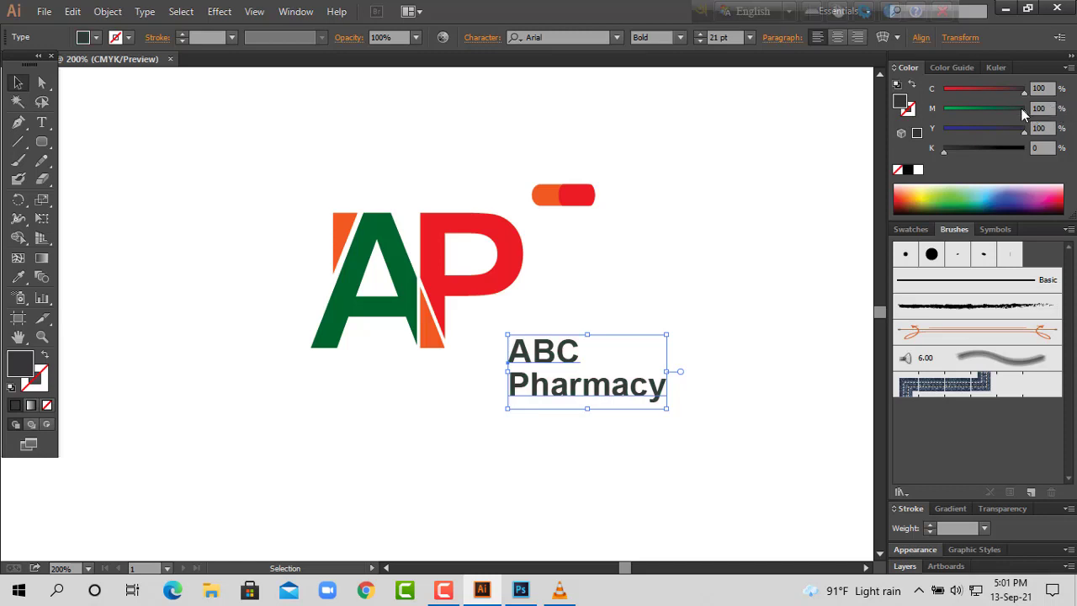
drag(1024, 111, 944, 112)
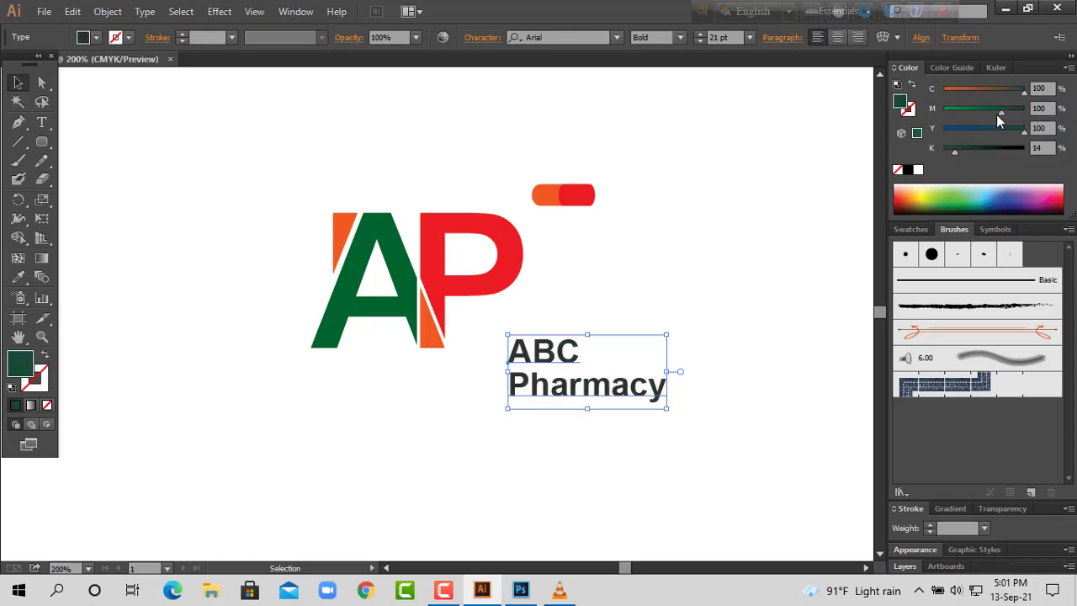
drag(944, 151, 989, 152)
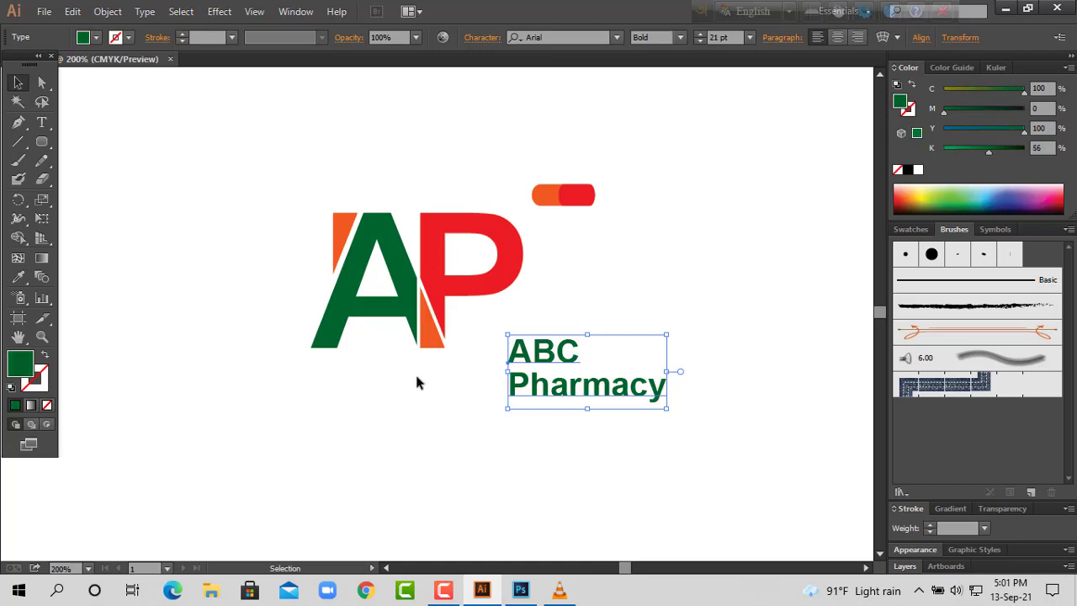
- Sample the green A's colour onto the text and set its black (K) to 50
click(18, 277)
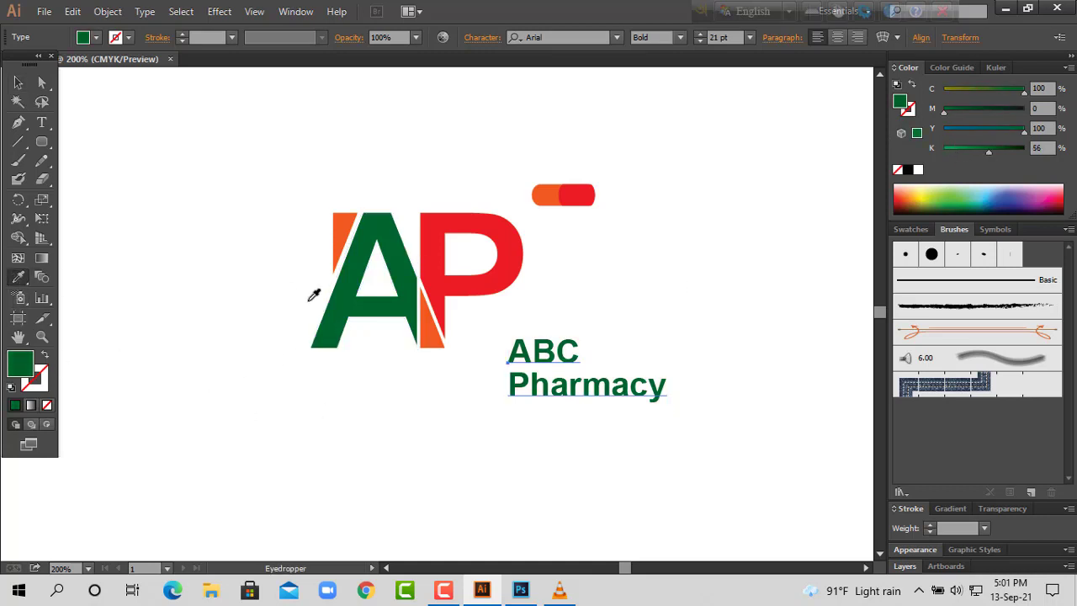
click(342, 299)
key(v)
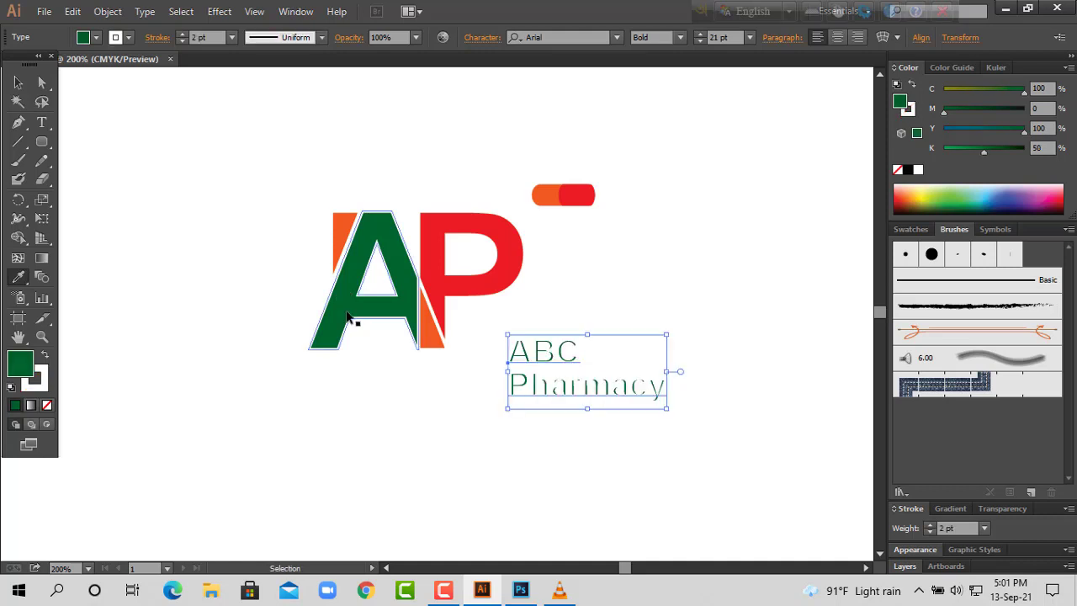
key(i)
click(349, 317)
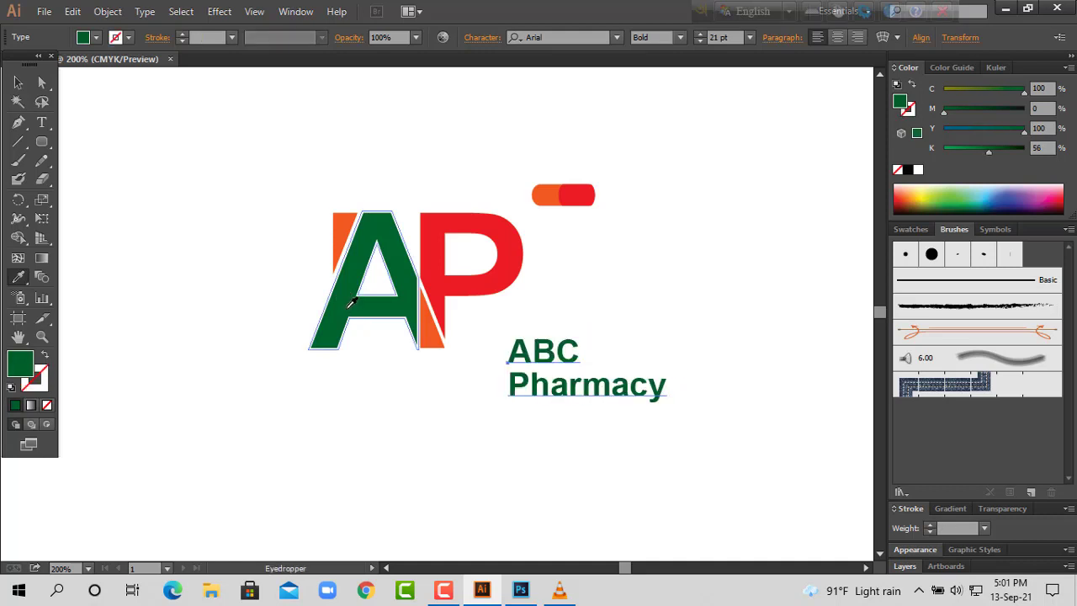
click(18, 81)
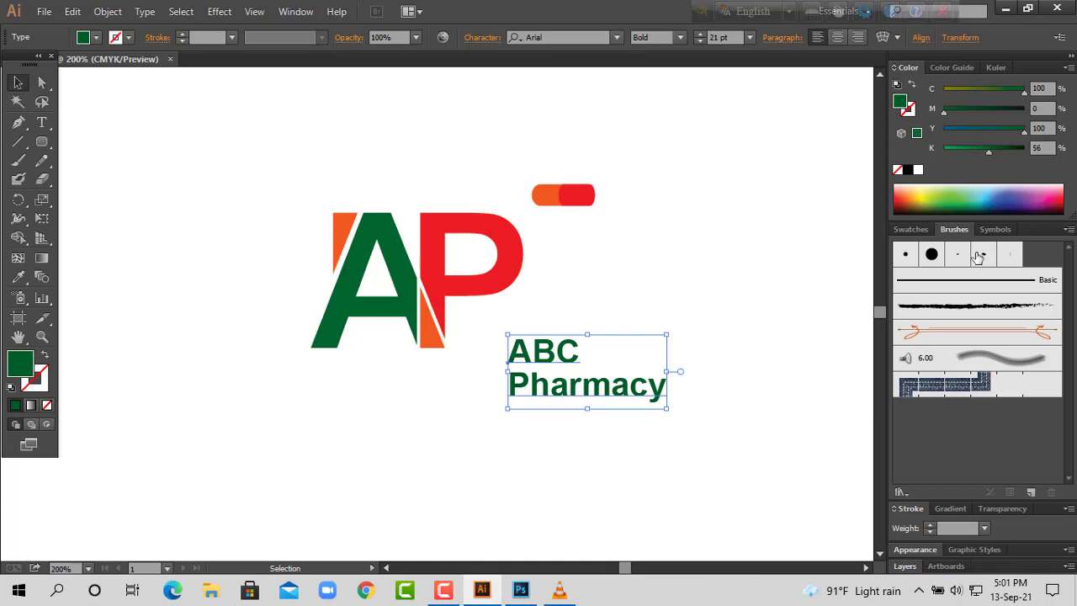
click(1048, 148)
text(50)
key(Return)
- Move the ABC Pharmacy text up beside the P and shrink it to about 19 pt
click(794, 337)
drag(639, 392, 609, 361)
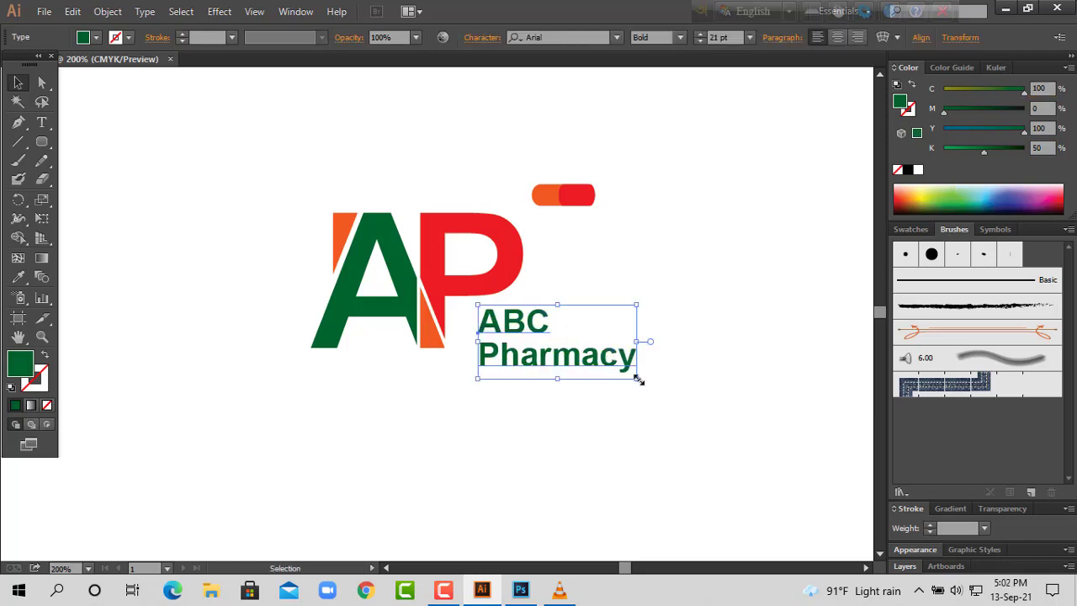
drag(636, 376, 628, 366)
- Select the two-tone pill group and drag it down beside the ABC Pharmacy text
click(669, 399)
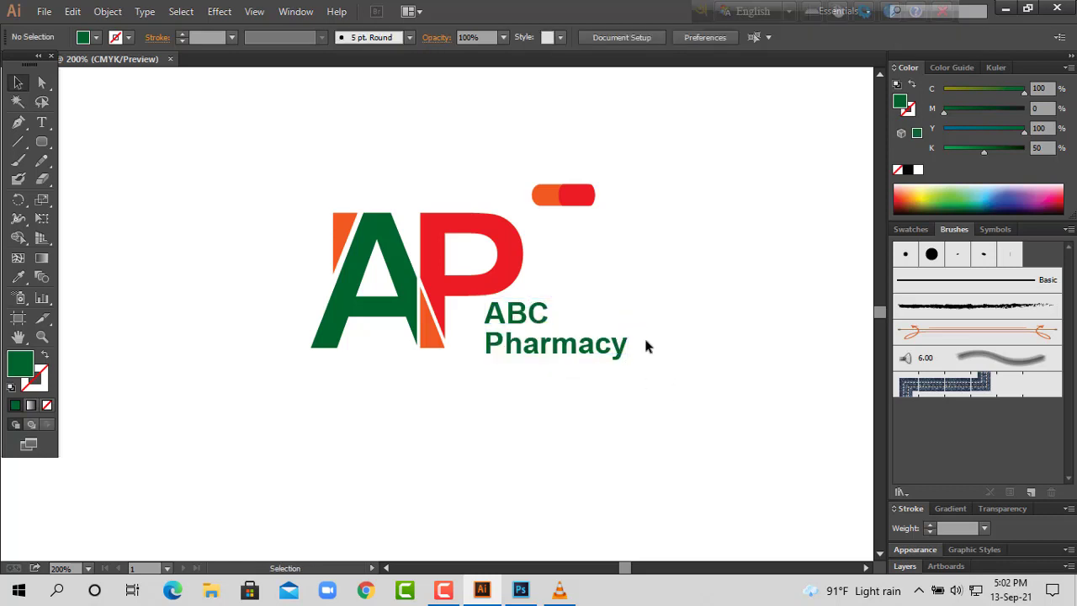
click(590, 202)
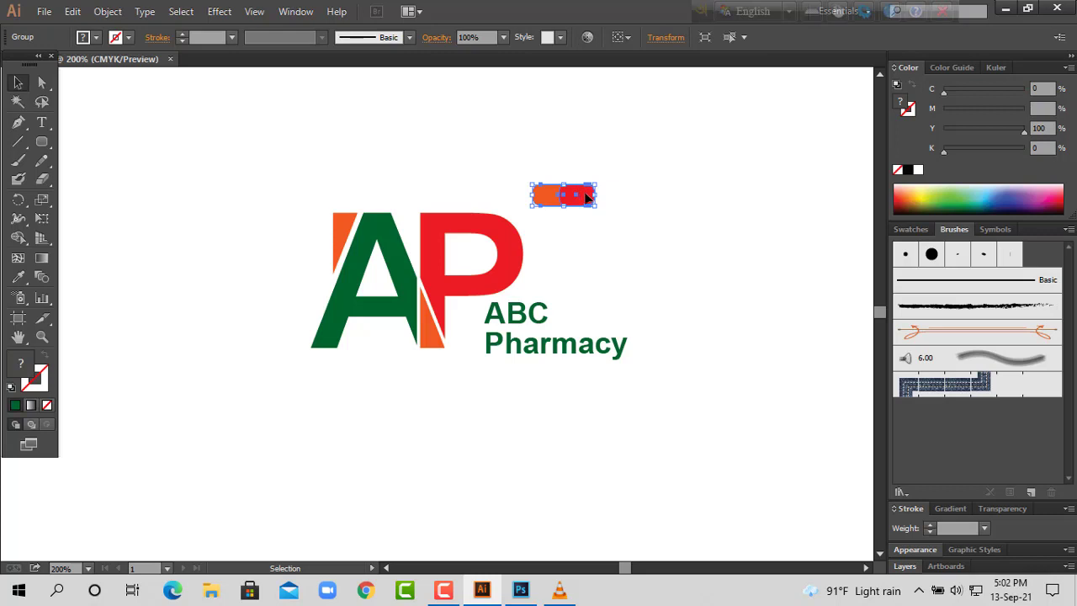
mouse_move(587, 196)
mouse_down()
mouse_move(636, 247)
mouse_move(596, 313)
mouse_up()
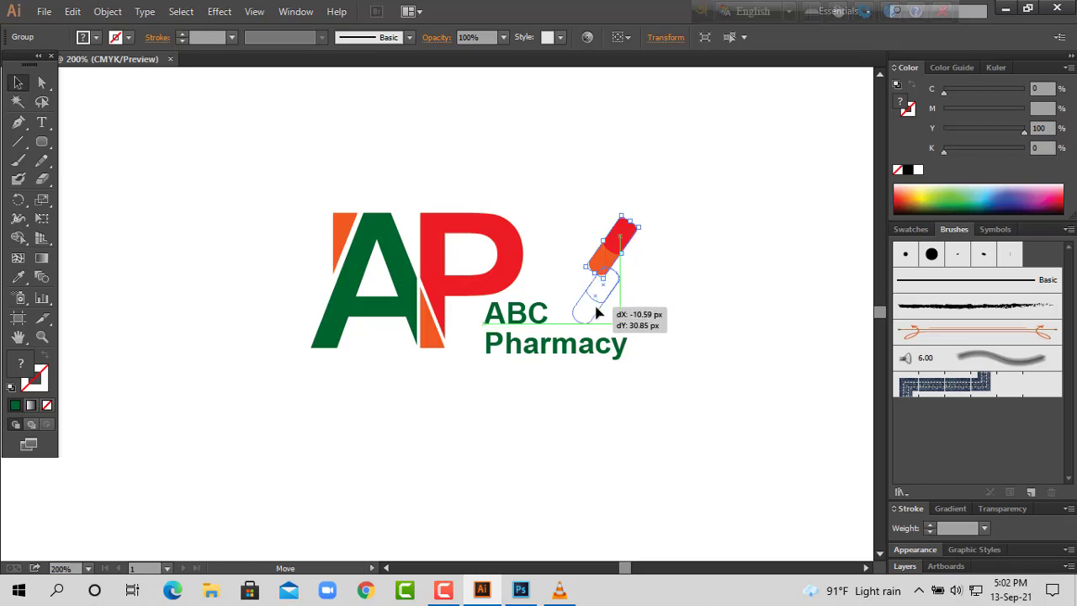
click(711, 270)
mouse_move(553, 425)
mouse_down()
mouse_move(608, 405)
mouse_move(563, 387)
mouse_up()
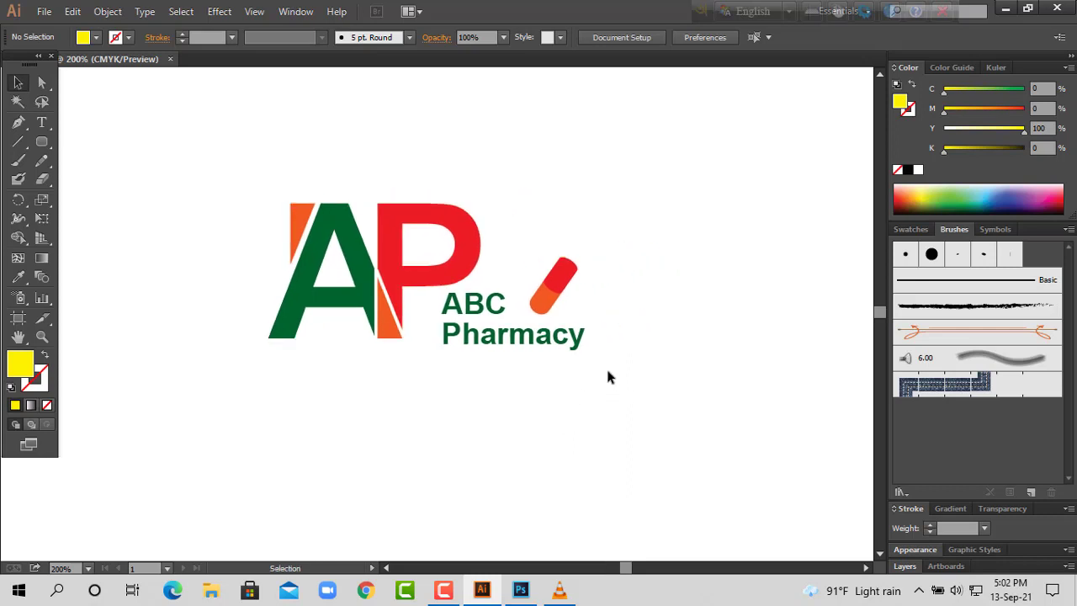
- Save the finished logo as an Illustrator .AI file on the Desktop with default options
drag(173, 152, 790, 409)
click(728, 415)
mouse_move(630, 428)
mouse_down()
mouse_move(656, 413)
mouse_move(594, 426)
mouse_move(542, 418)
mouse_move(601, 432)
mouse_up()
key(ctrl+equal)
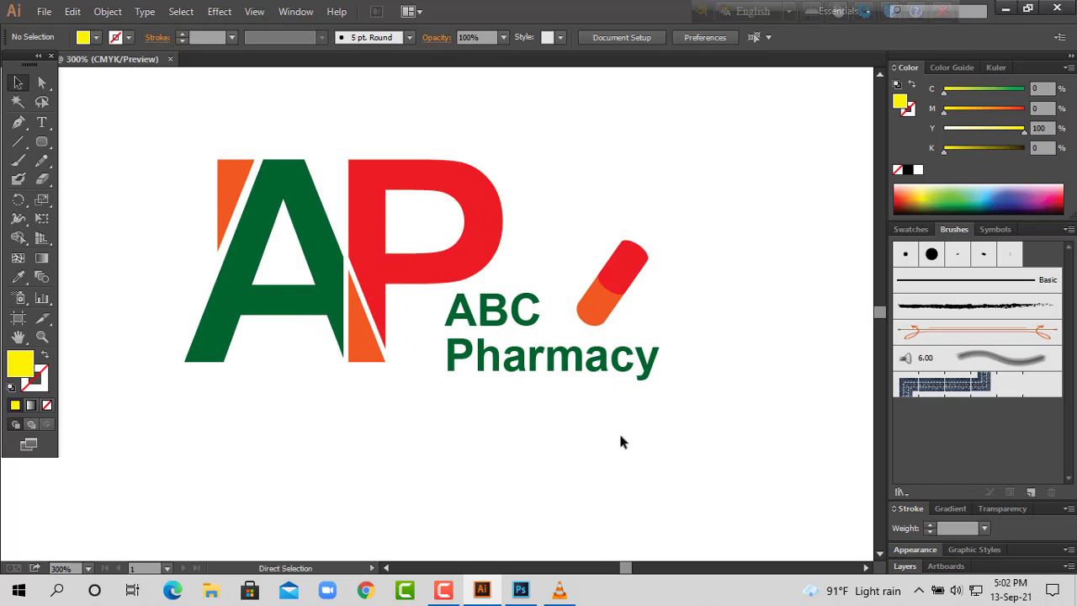
key(ctrl+s)
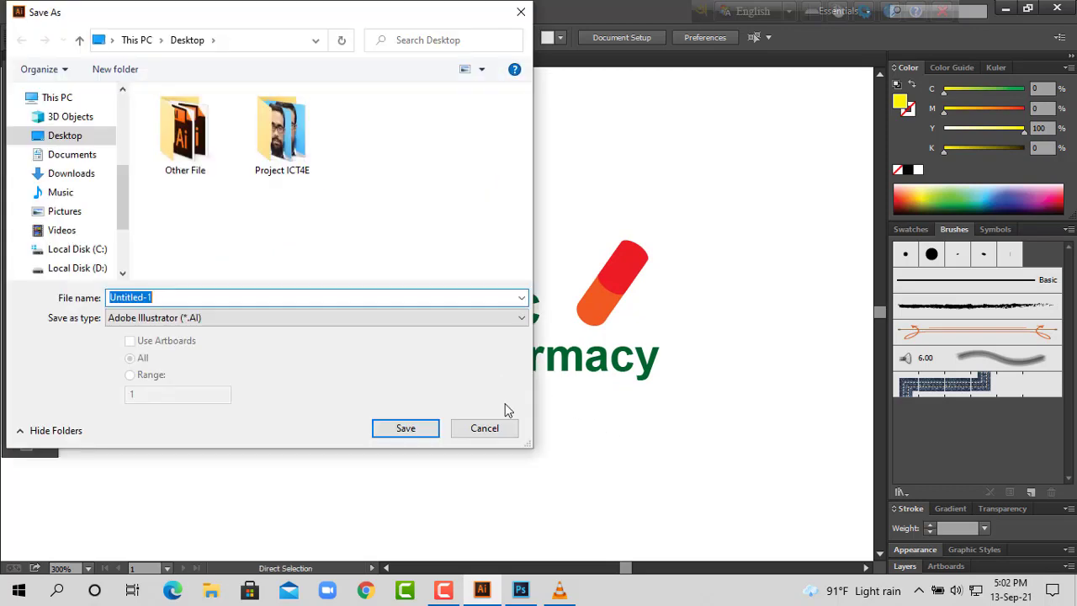
click(412, 431)
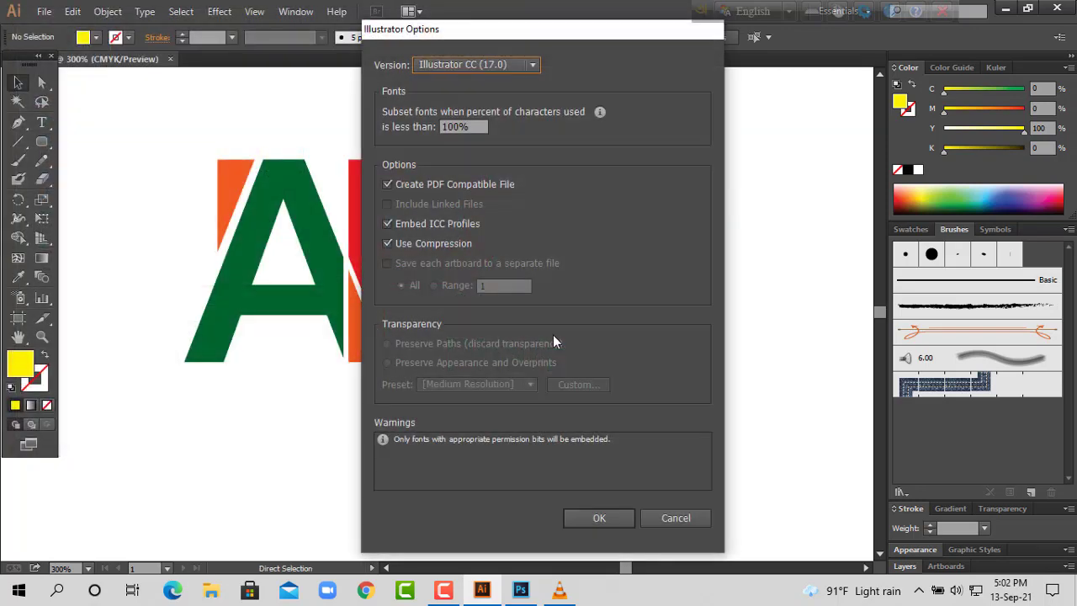
click(606, 512)
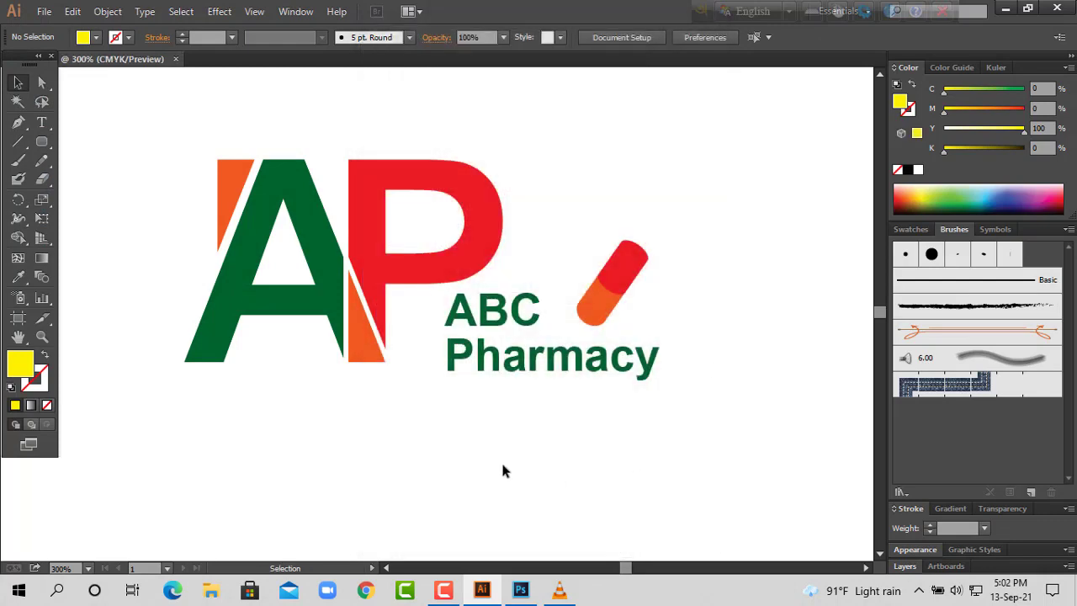
- Set the Save for Web format to transparent PNG-24, then close the export window
click(45, 12)
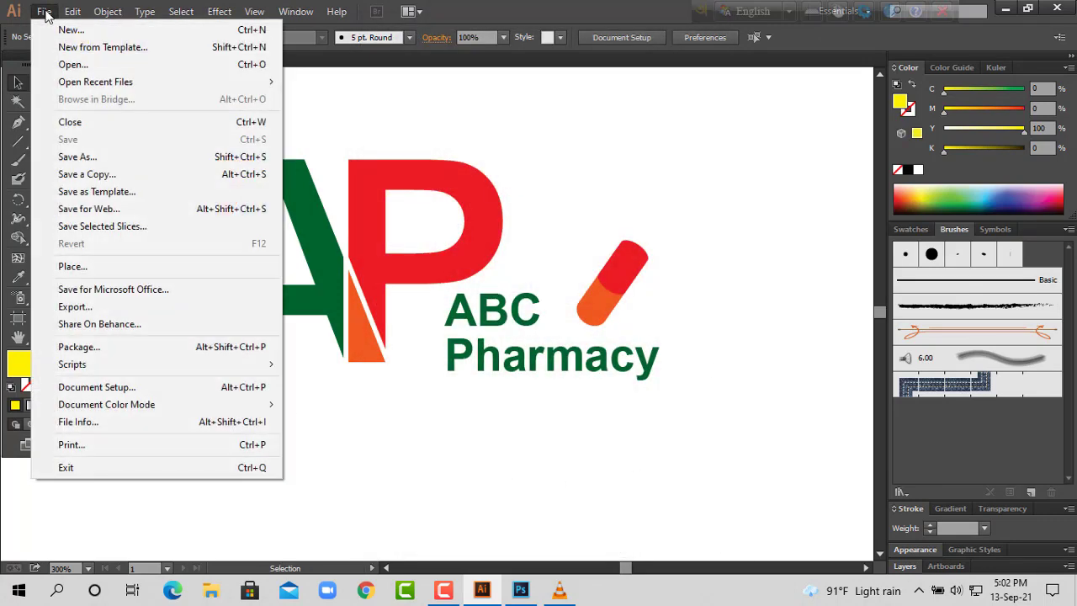
click(135, 209)
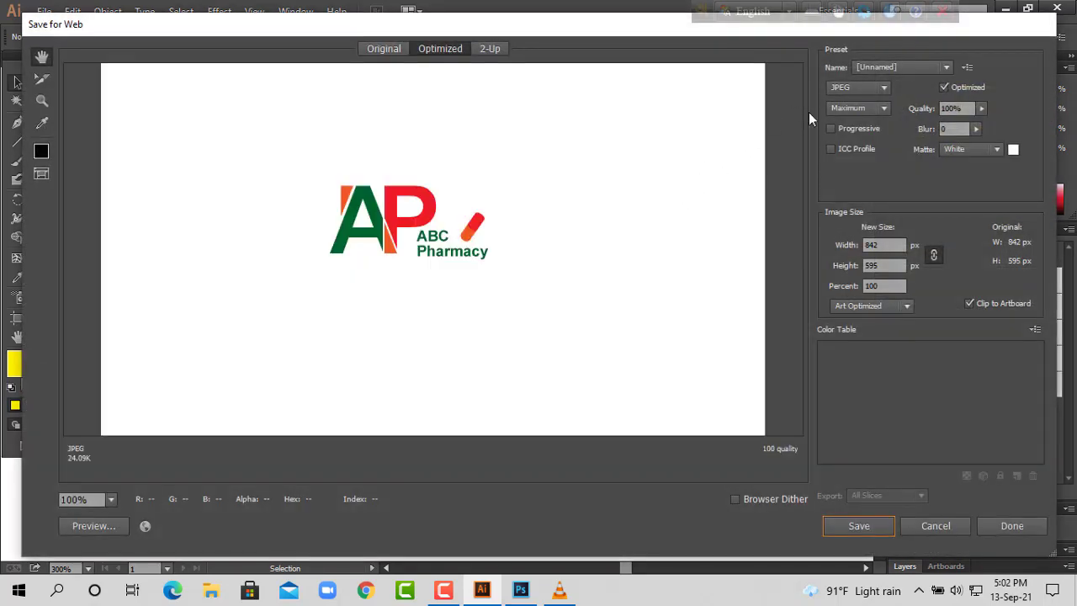
click(851, 88)
click(869, 154)
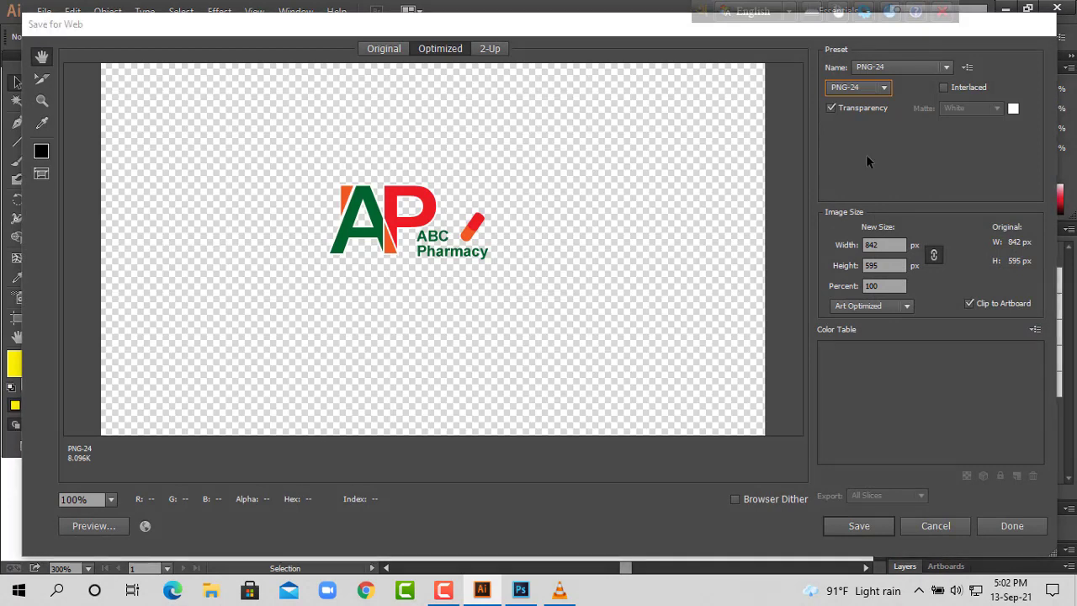
key(Escape)
- Scale up the whole AP pharmacy logo proportionally
key(ctrl+1)
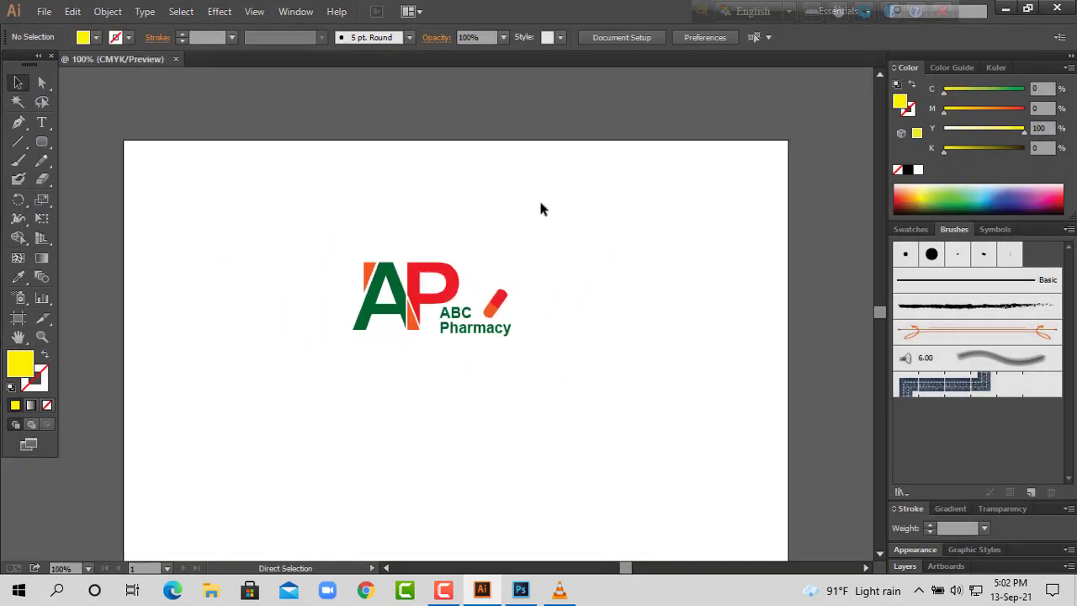
drag(240, 236, 594, 365)
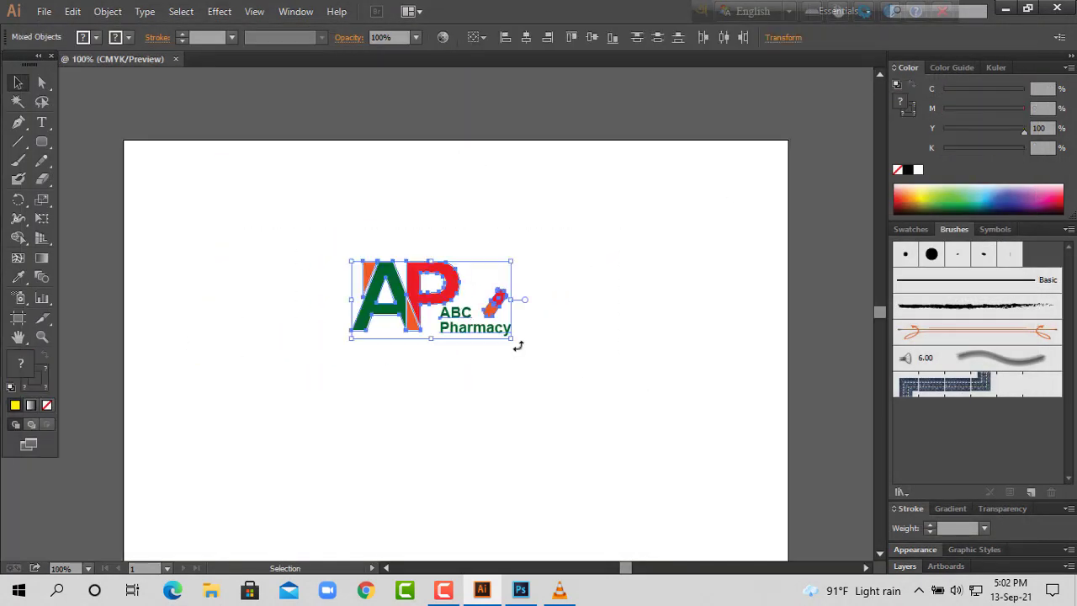
mouse_move(512, 337)
mouse_down()
mouse_move(637, 397)
mouse_move(516, 392)
mouse_up()
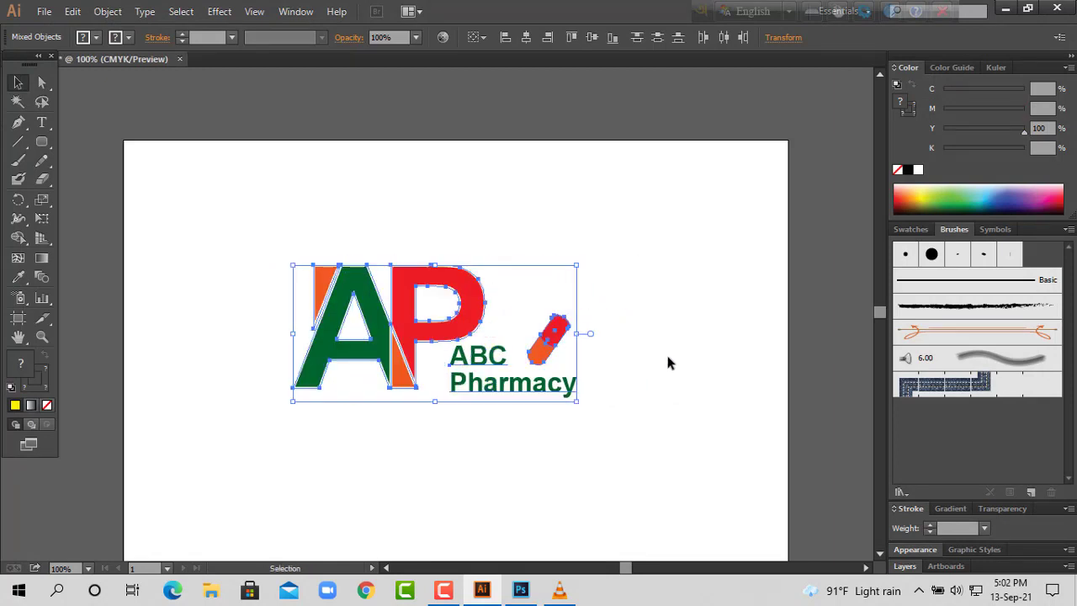
click(652, 383)
scroll(648, 387, down, 2)
key(ctrl+minus)
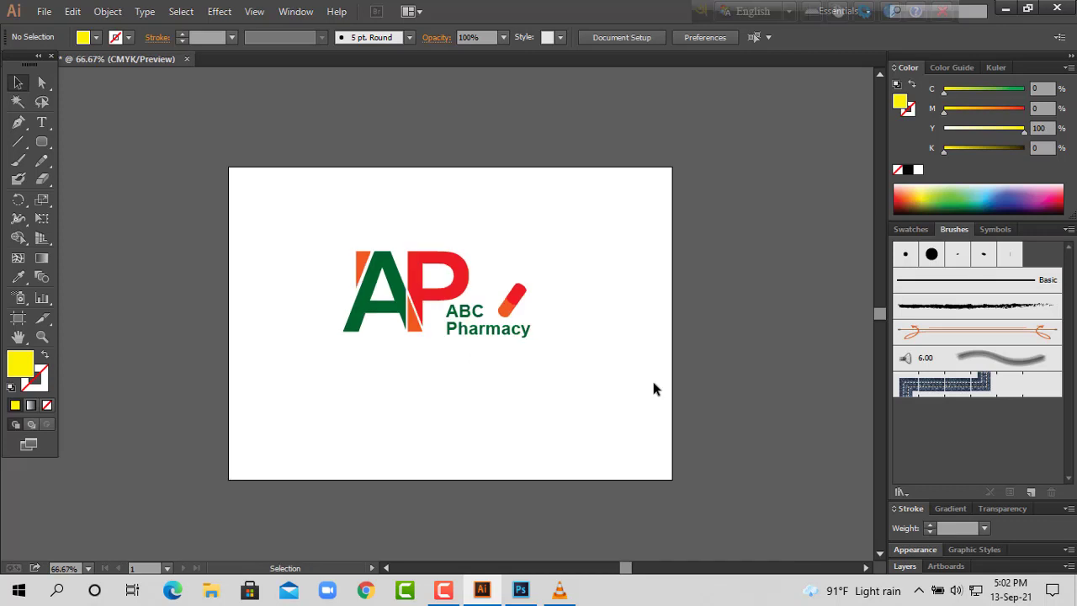
- Pull all four artboard edges in to about 499 × 304 px around the logo
click(18, 317)
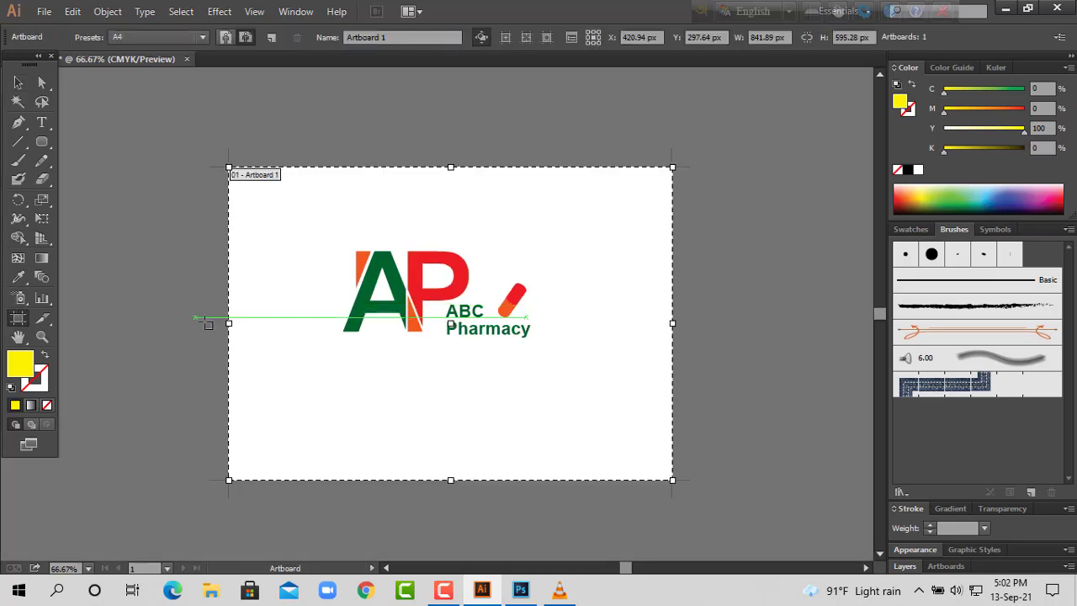
drag(229, 323, 305, 323)
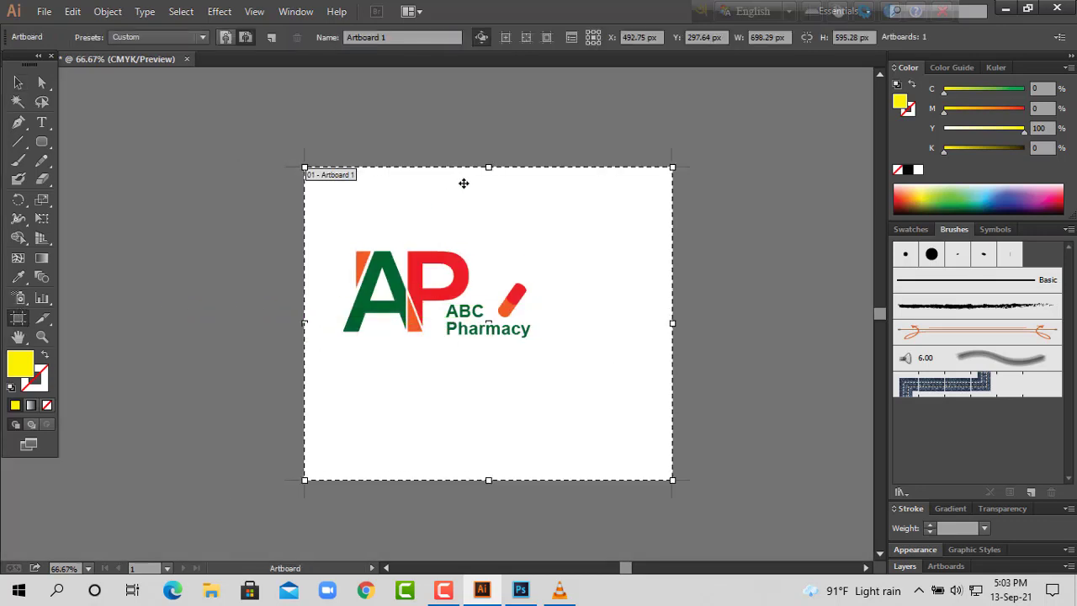
drag(489, 166, 489, 221)
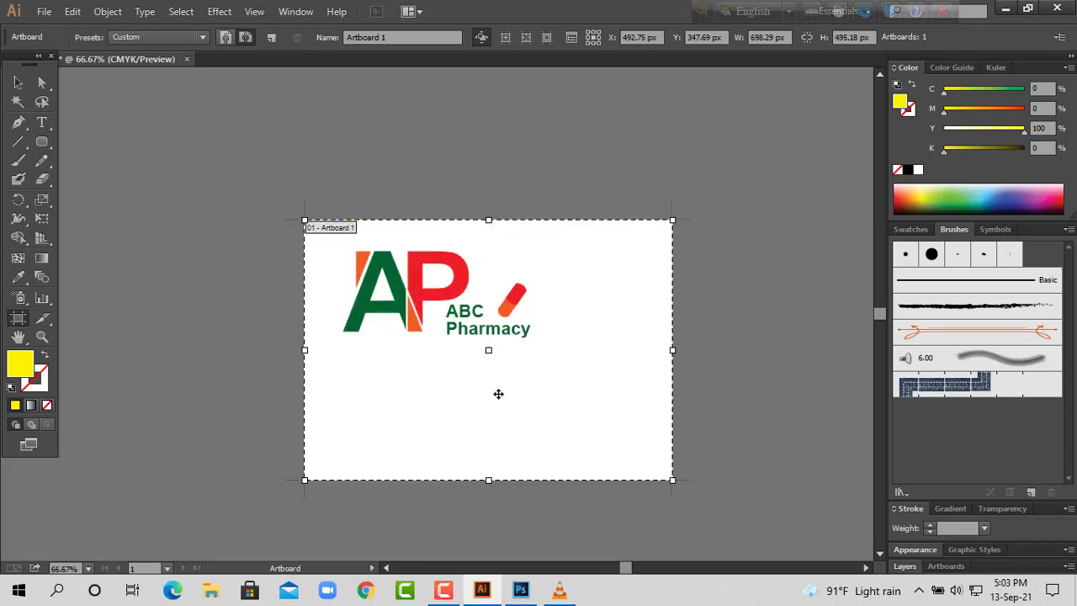
drag(489, 478, 489, 379)
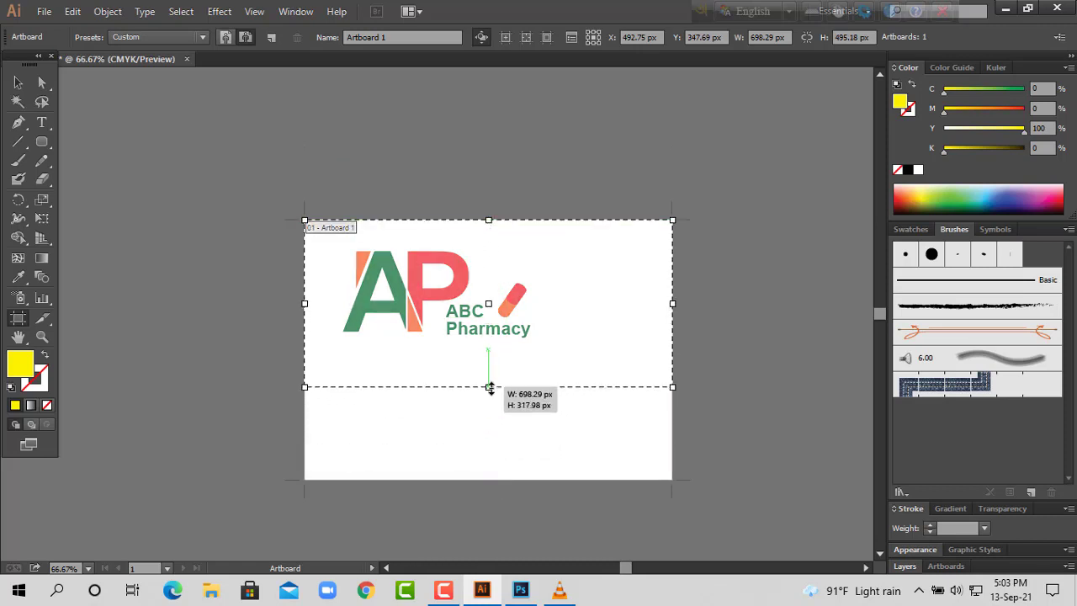
drag(673, 299, 567, 307)
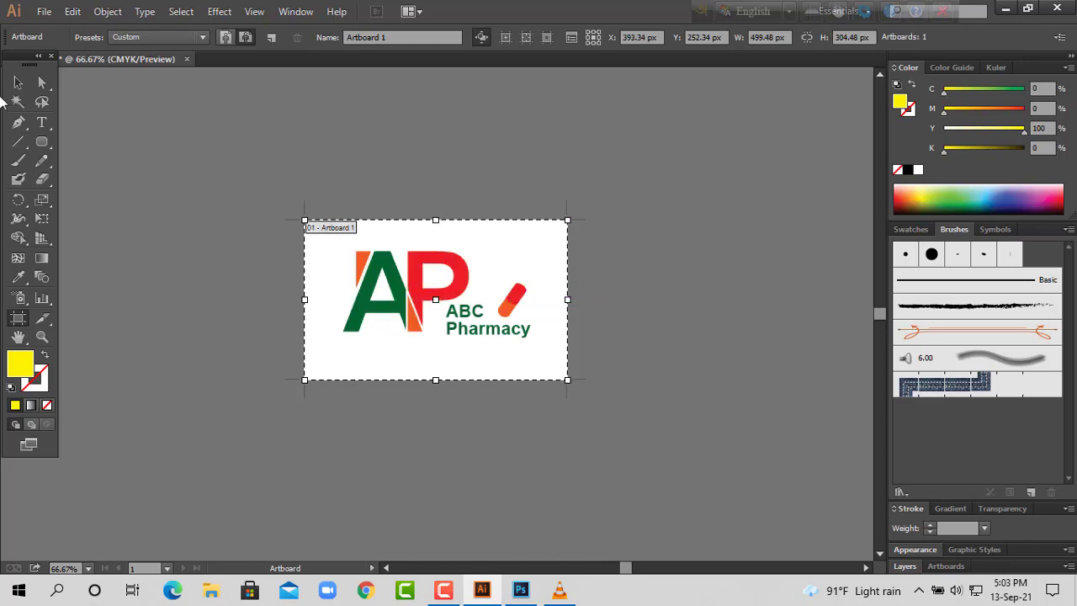
key(Escape)
key(ctrl+plus)
key(ctrl+plus)
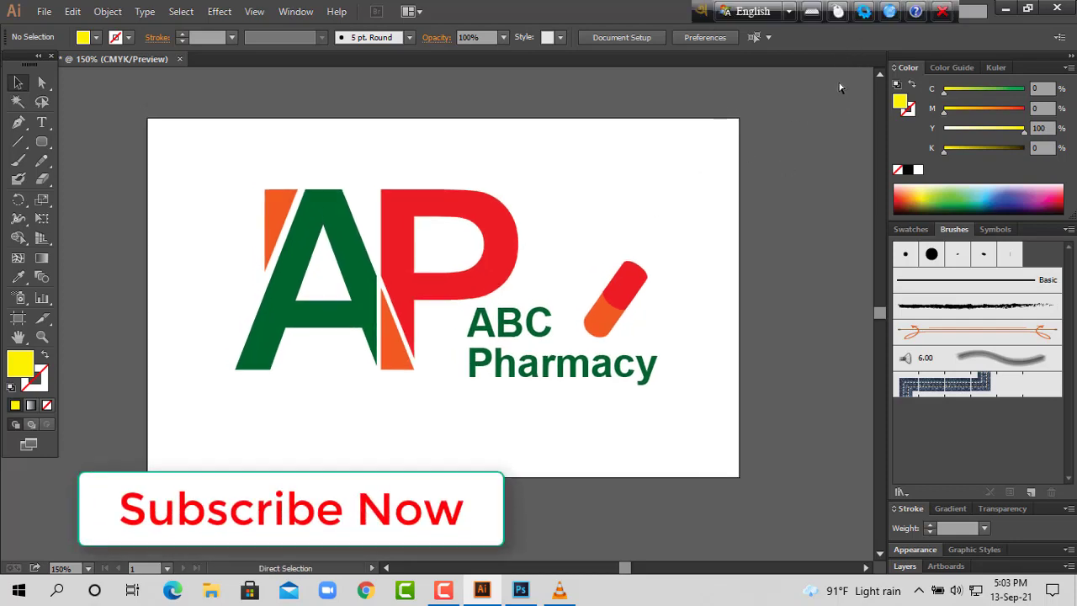
- Choose PNG-24 with transparency in the Save for Web settings
click(44, 11)
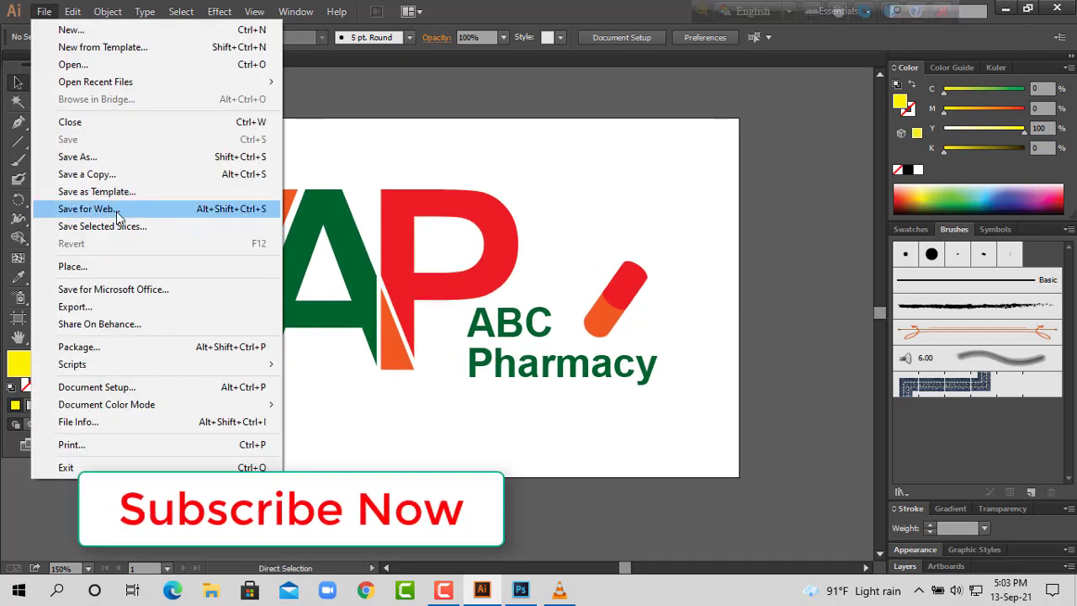
click(112, 211)
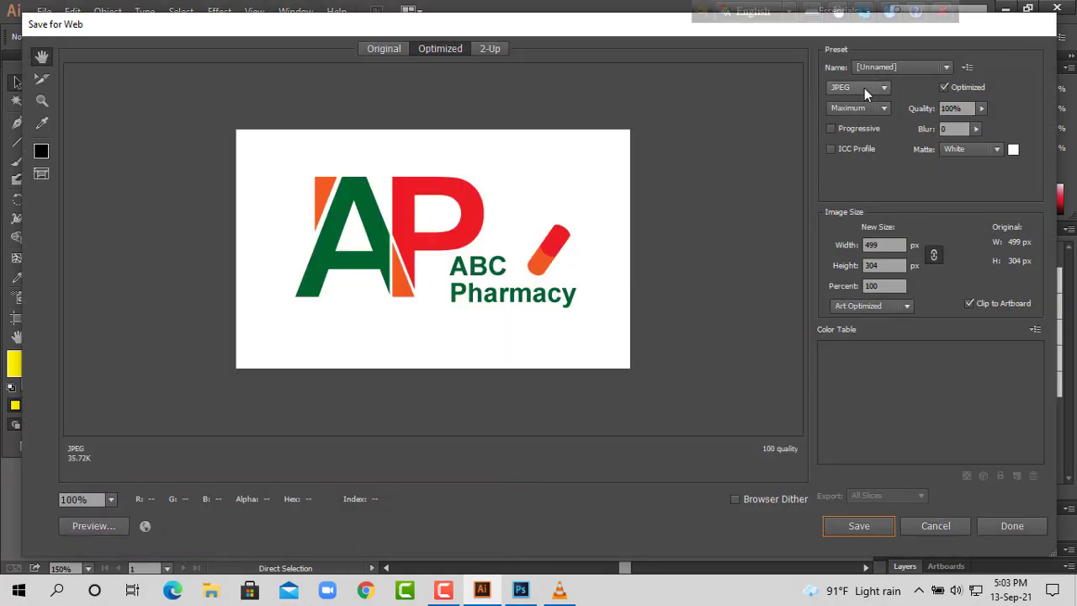
click(864, 88)
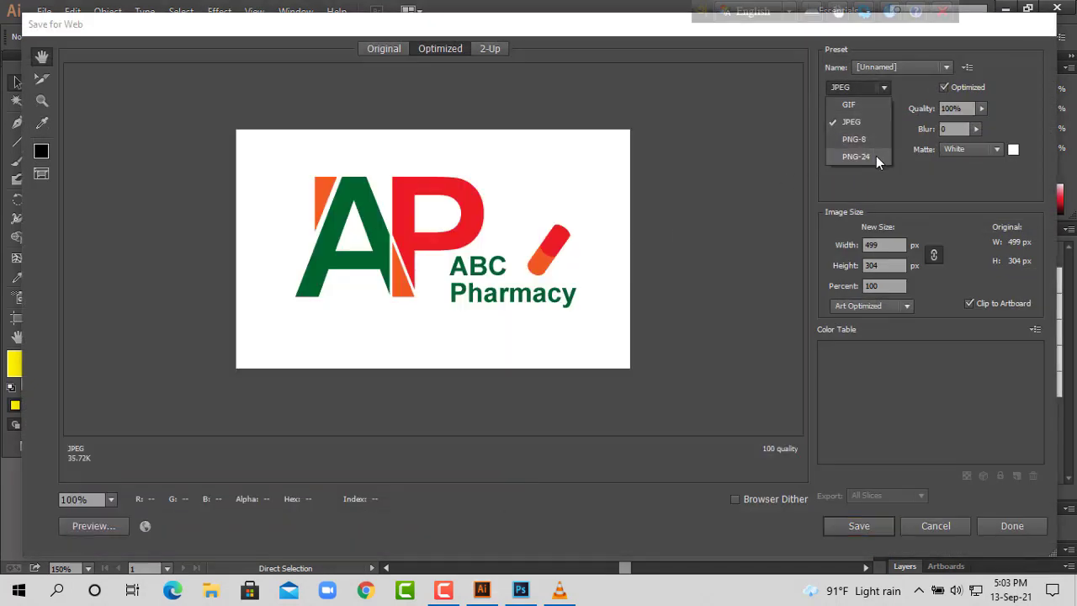
click(876, 157)
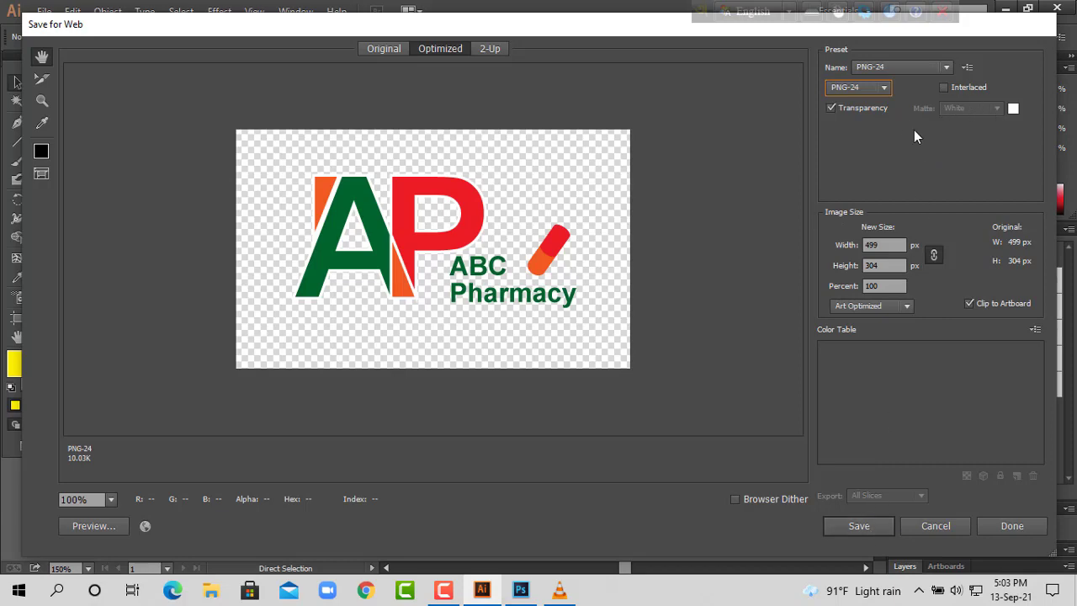
- Save the optimized image to the Desktop as 'ABC'
click(859, 526)
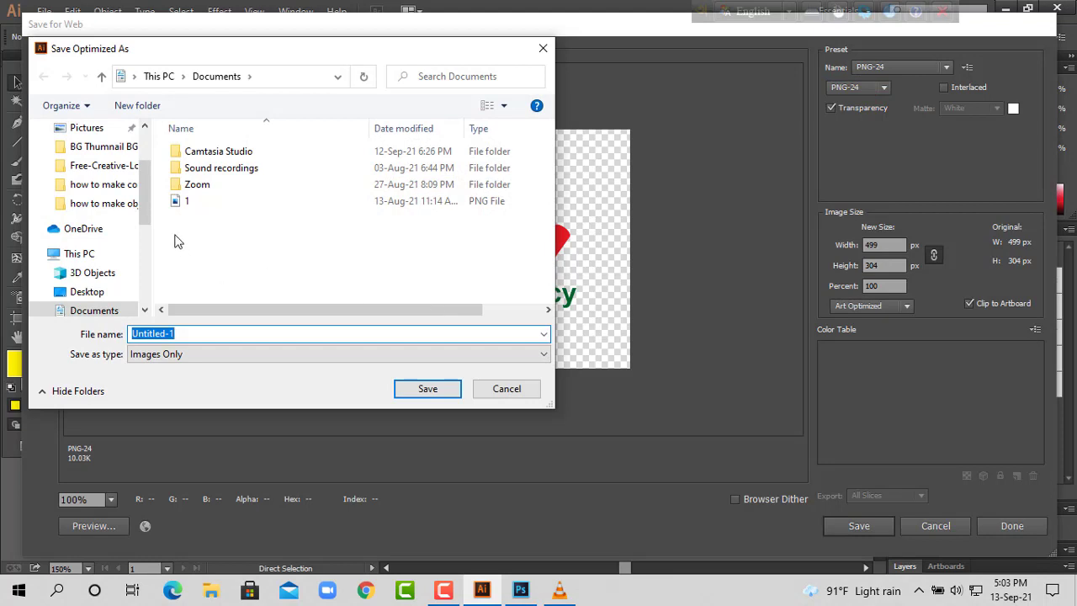
scroll(126, 168, up, 2)
click(118, 159)
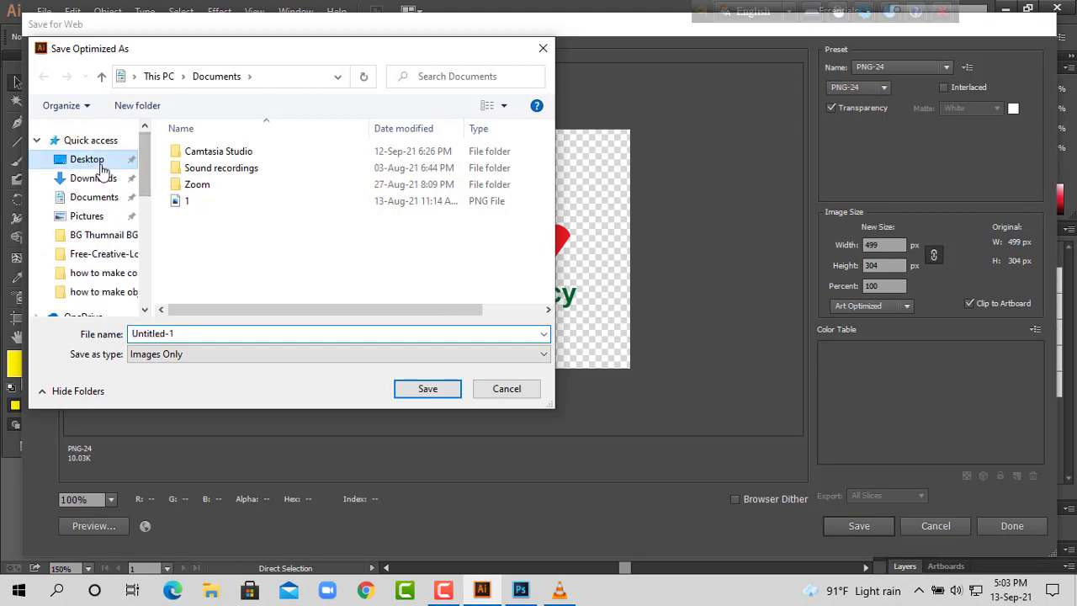
click(205, 334)
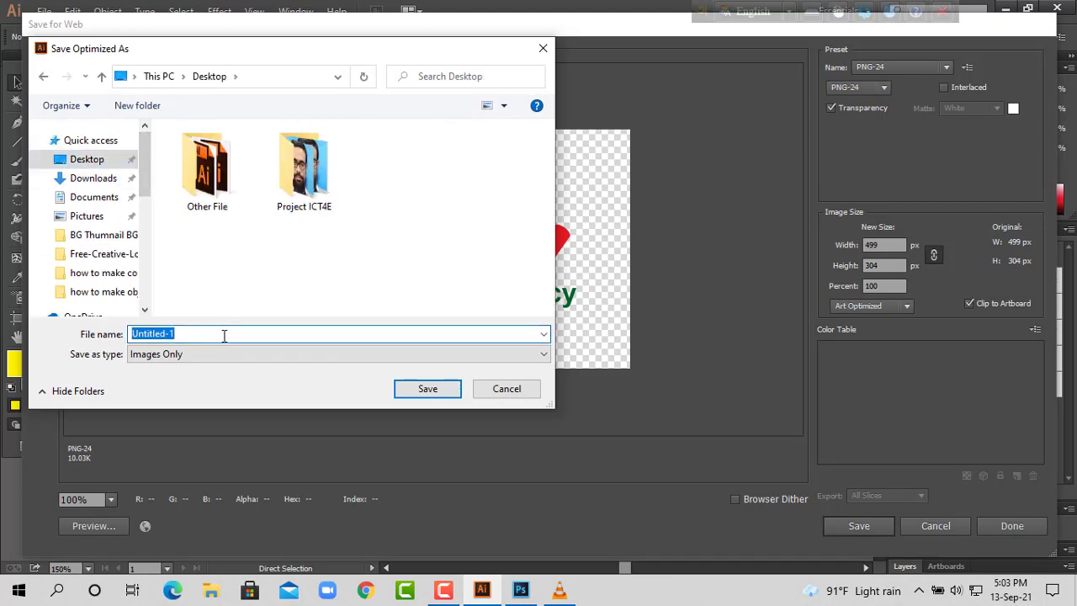
text(ABC)
click(438, 391)
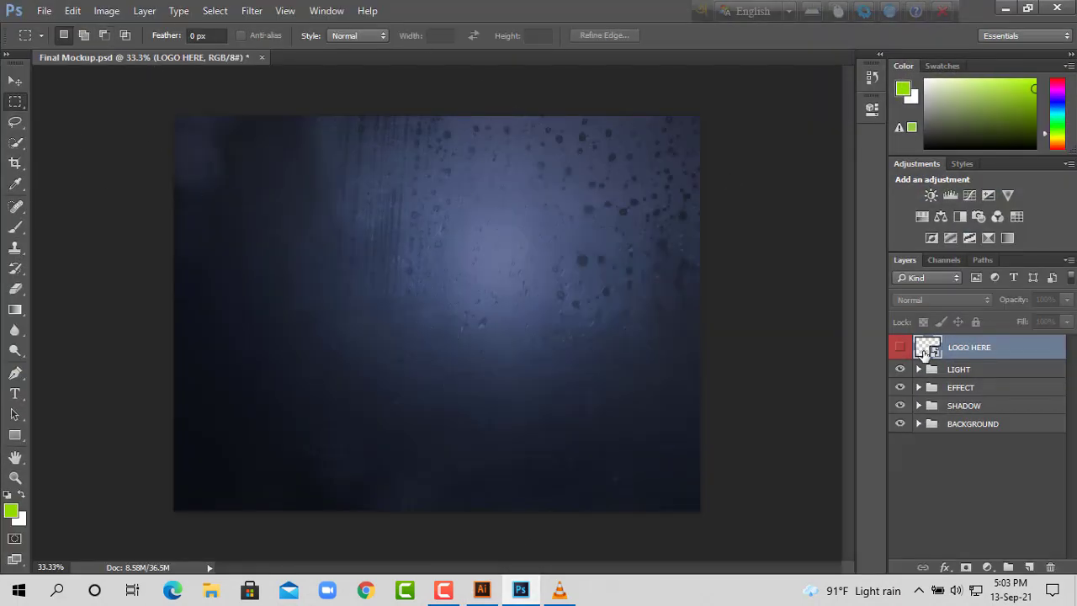
- Open the LOGO HERE smart object as LOGO1.psb, dismissing the Missing Fonts warning
double_click(927, 350)
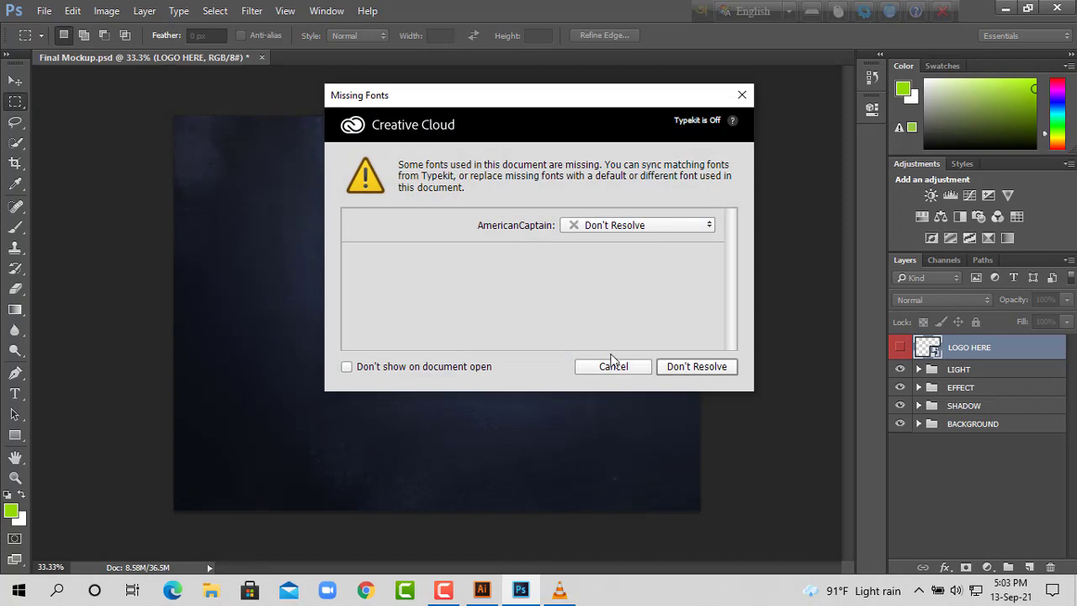
click(625, 368)
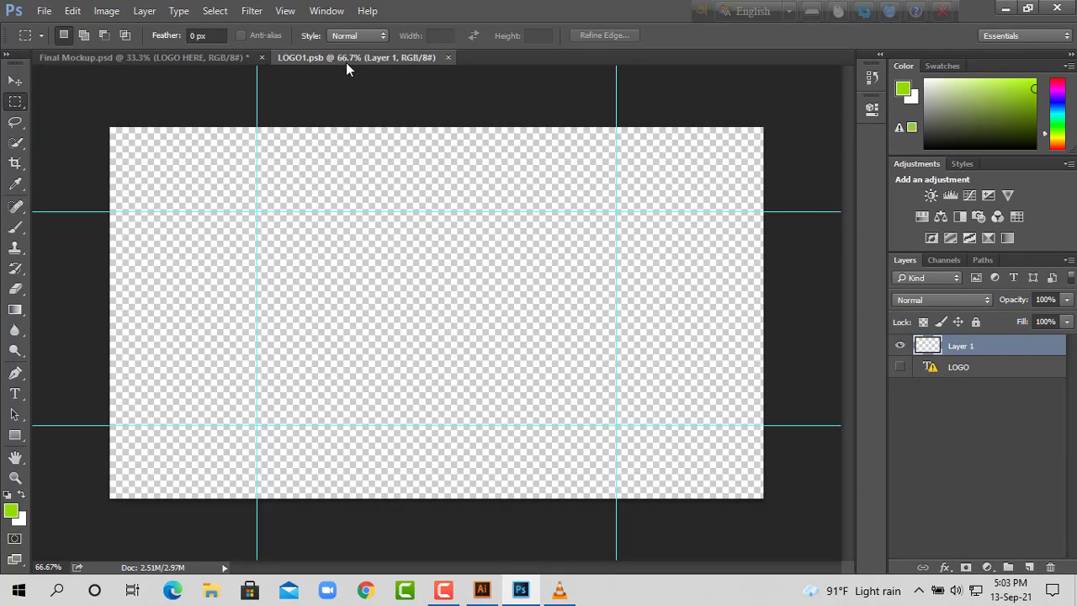
- Open ABC.png from the Desktop and start dragging its logo toward LOGO1.psb with the Move tool
click(44, 10)
click(59, 43)
click(399, 165)
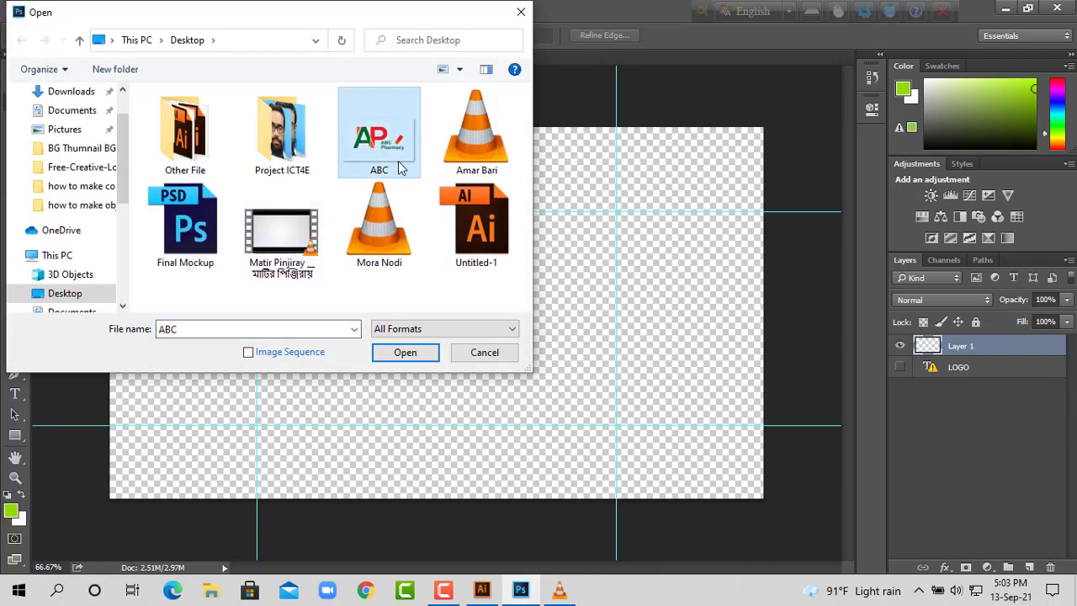
click(406, 353)
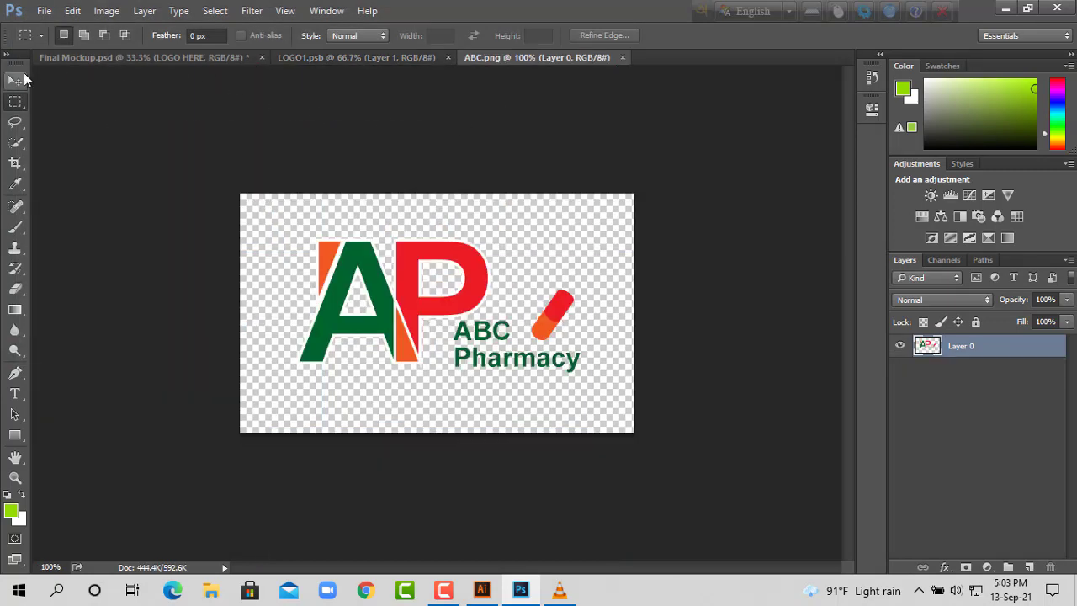
click(16, 79)
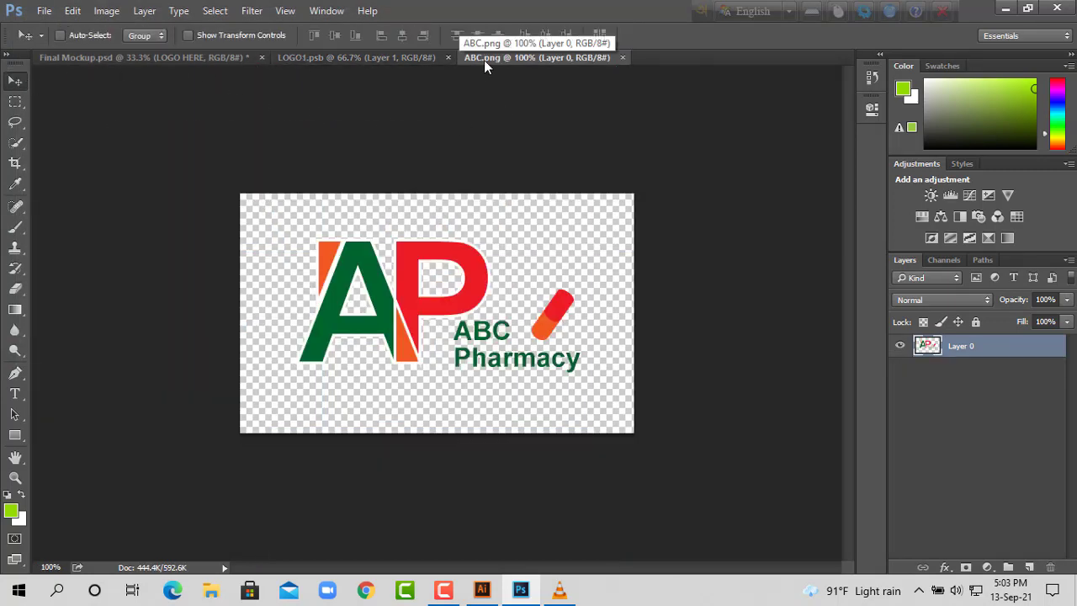
drag(428, 268, 328, 63)
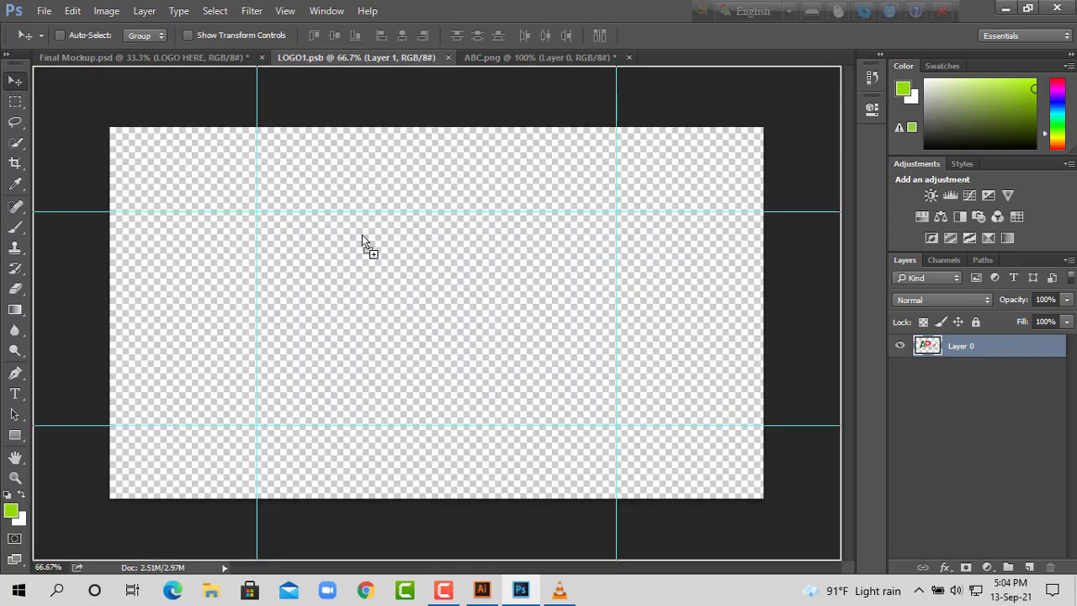
- Drop the logo into LOGO1.psb as Layer 2, enlarge it to about 179% within the guides, and save
mouse_move(328, 64)
mouse_down()
mouse_move(362, 241)
mouse_move(387, 268)
mouse_up()
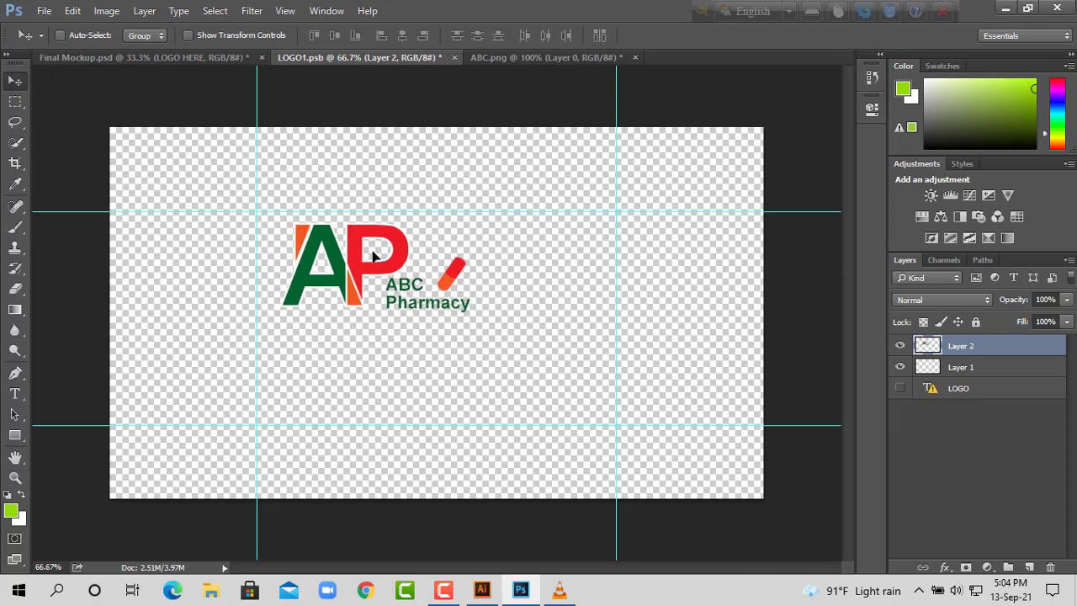
click(223, 32)
drag(464, 312, 598, 414)
mouse_move(457, 300)
mouse_down()
mouse_move(462, 319)
mouse_move(451, 308)
mouse_up()
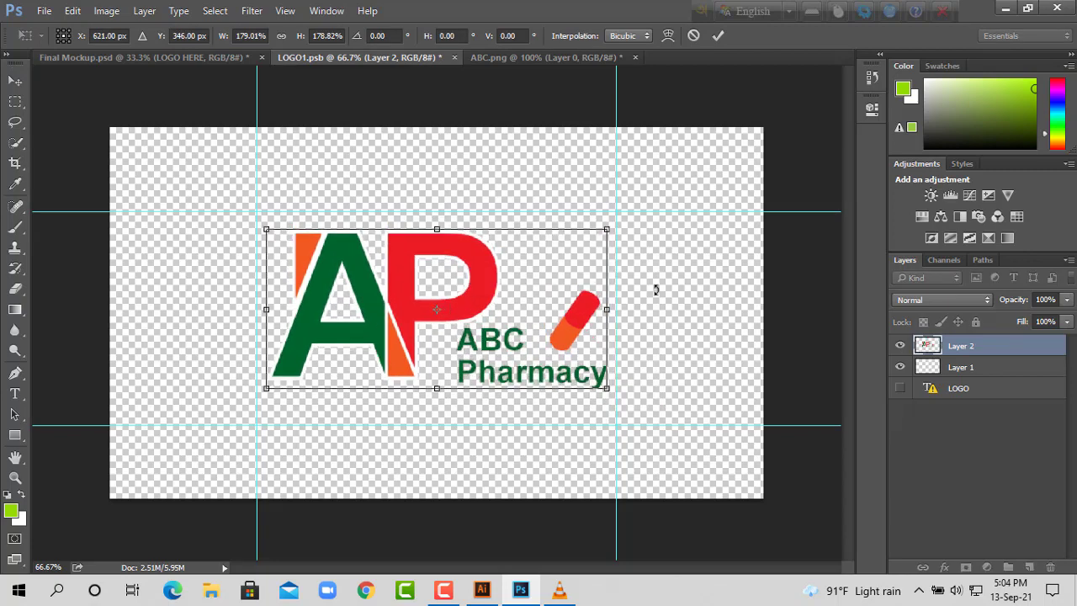
key(Return)
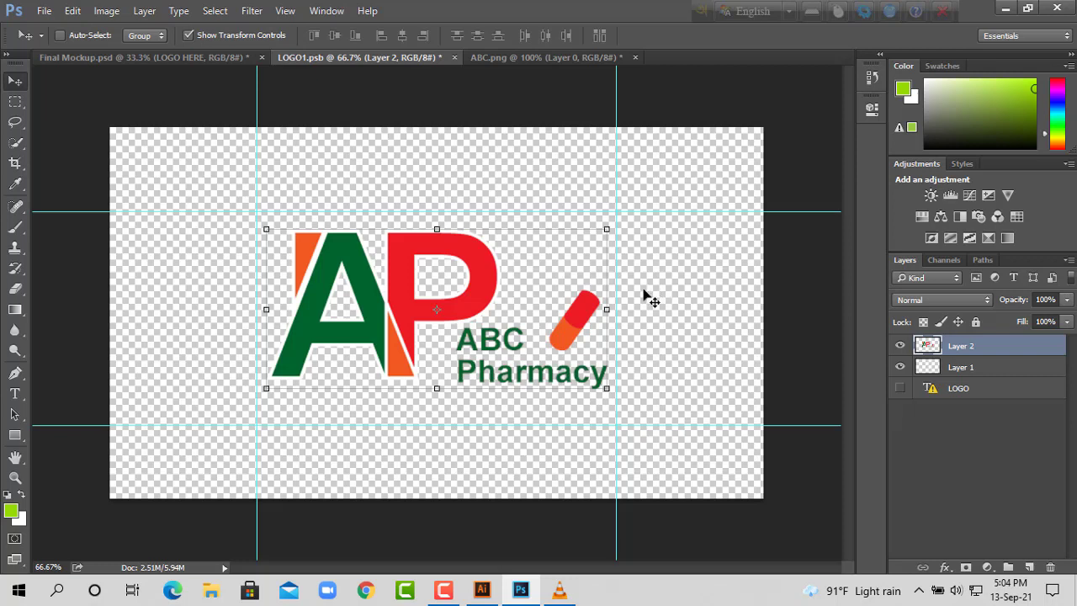
click(214, 34)
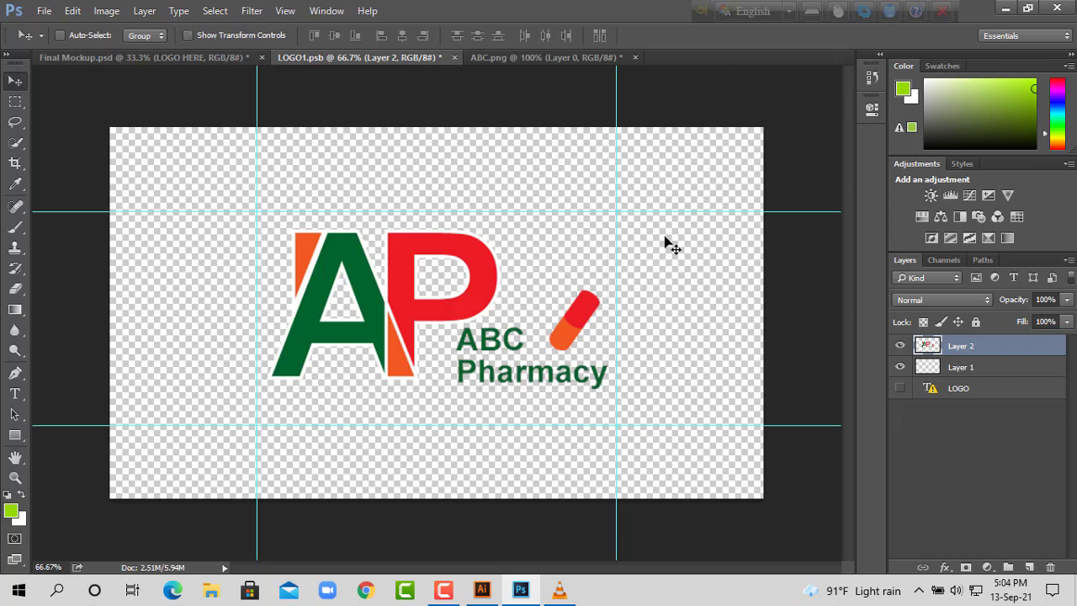
key(ctrl+s)
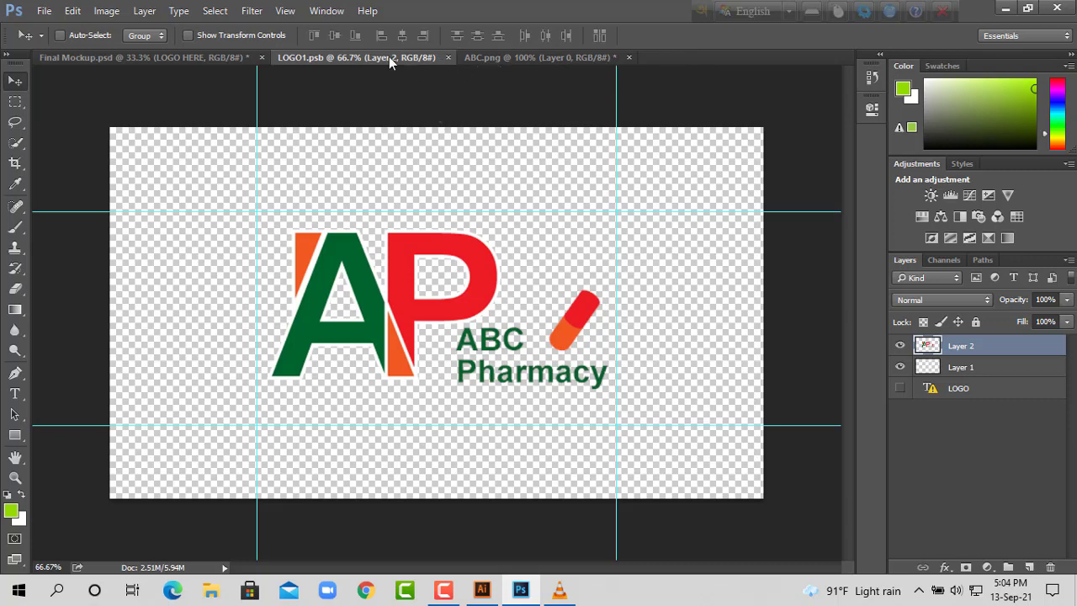
- Close ABC.png and LOGO1.psb, then zoom in on Final Mockup.psd showing the logo on the wall
click(628, 56)
click(476, 234)
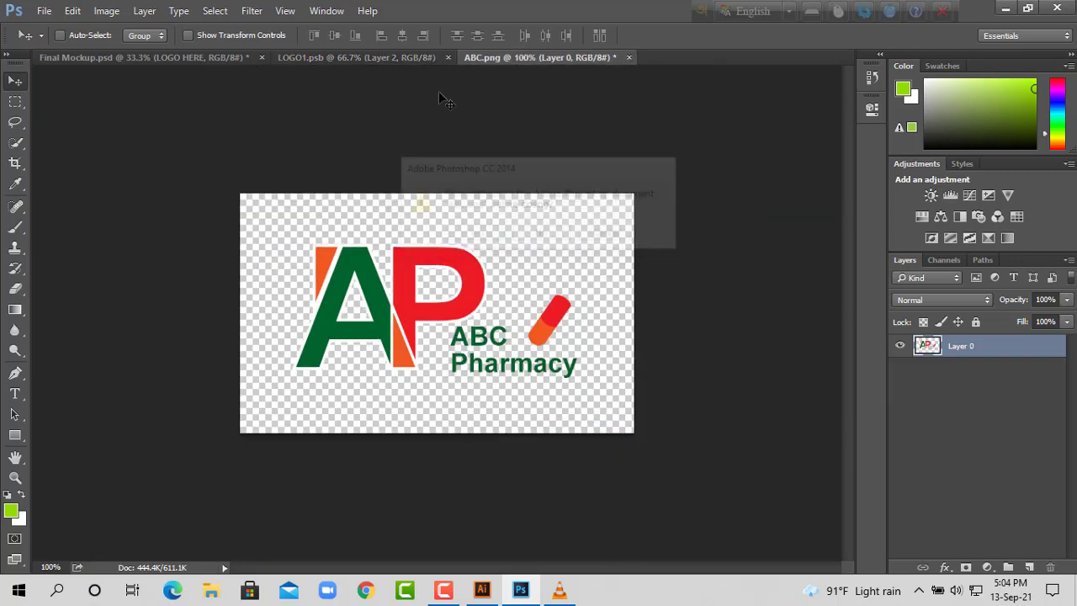
click(449, 57)
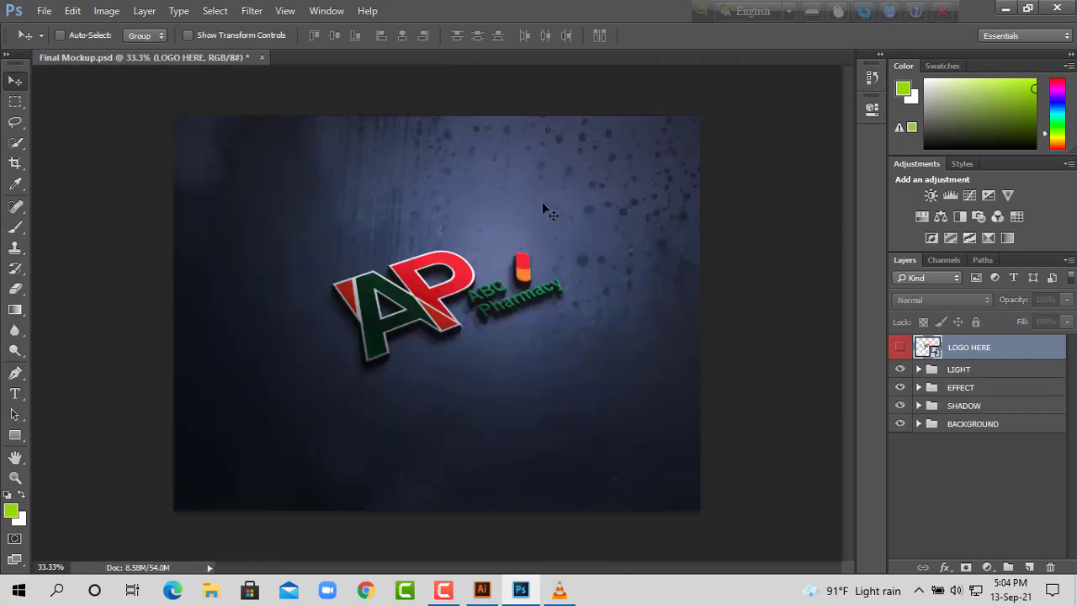
key(ctrl+plus)
key(ctrl+plus)
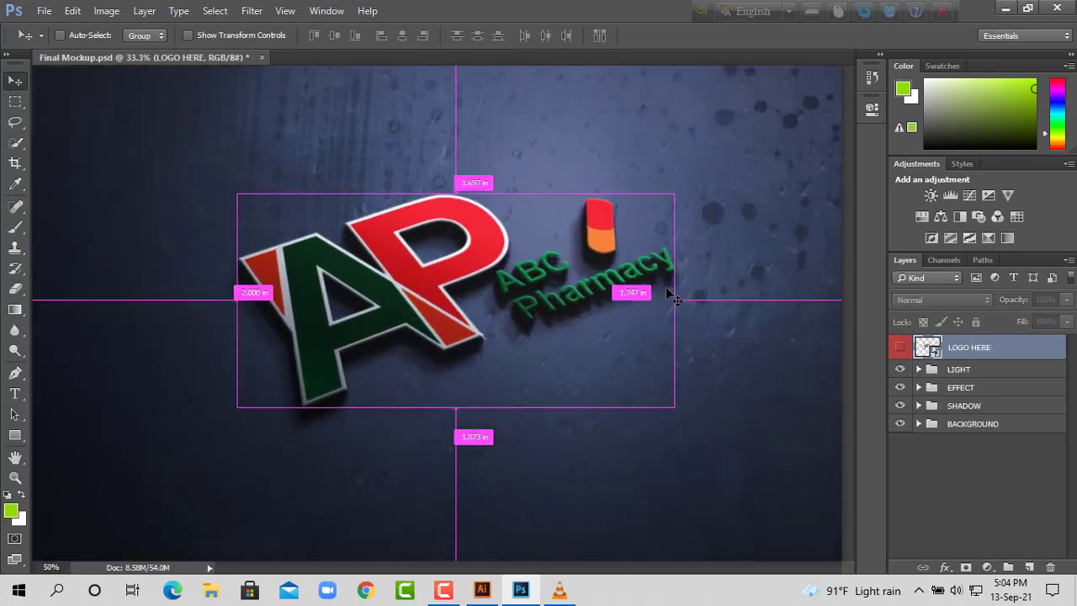